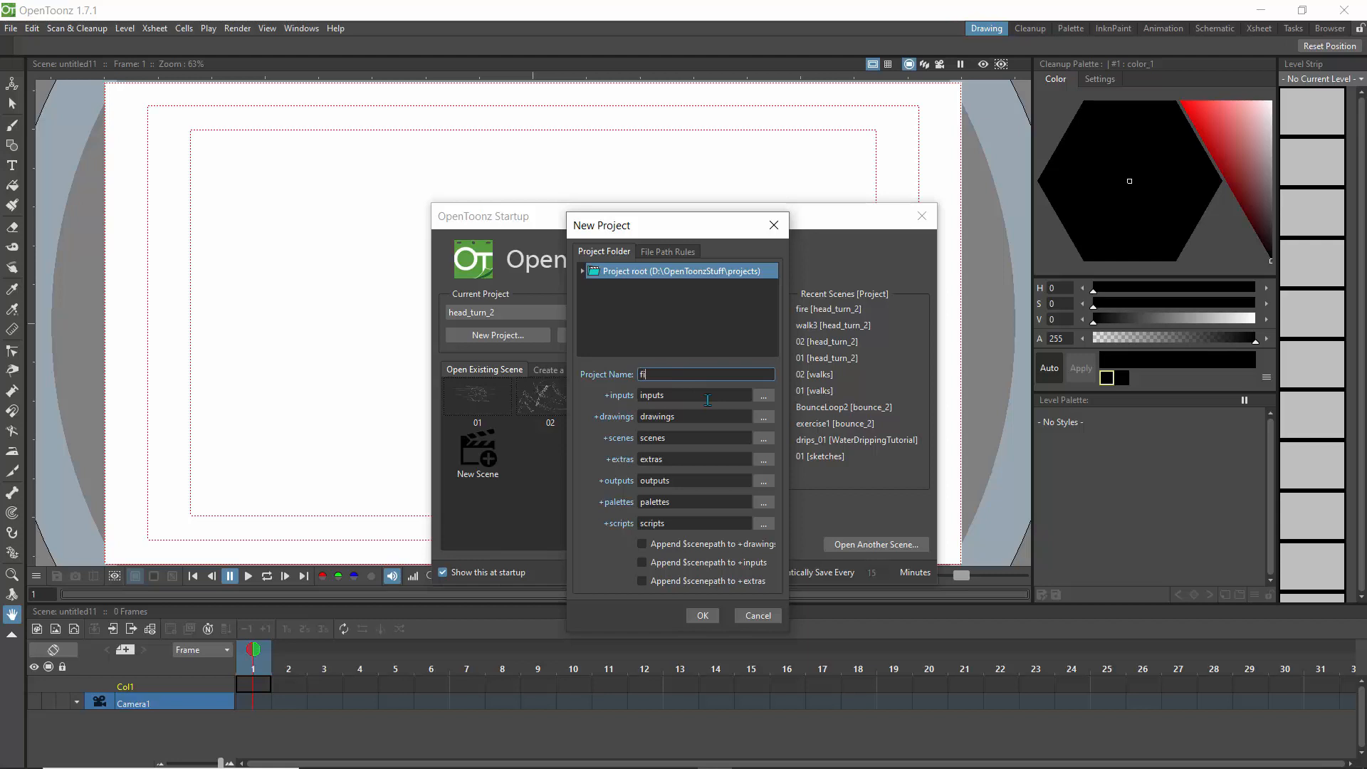
# Step: Create a project named fire_tutorial and a new scene in it named fire_01_sc
pyautogui.write('re_tutorial')
pyautogui.click(704, 621)
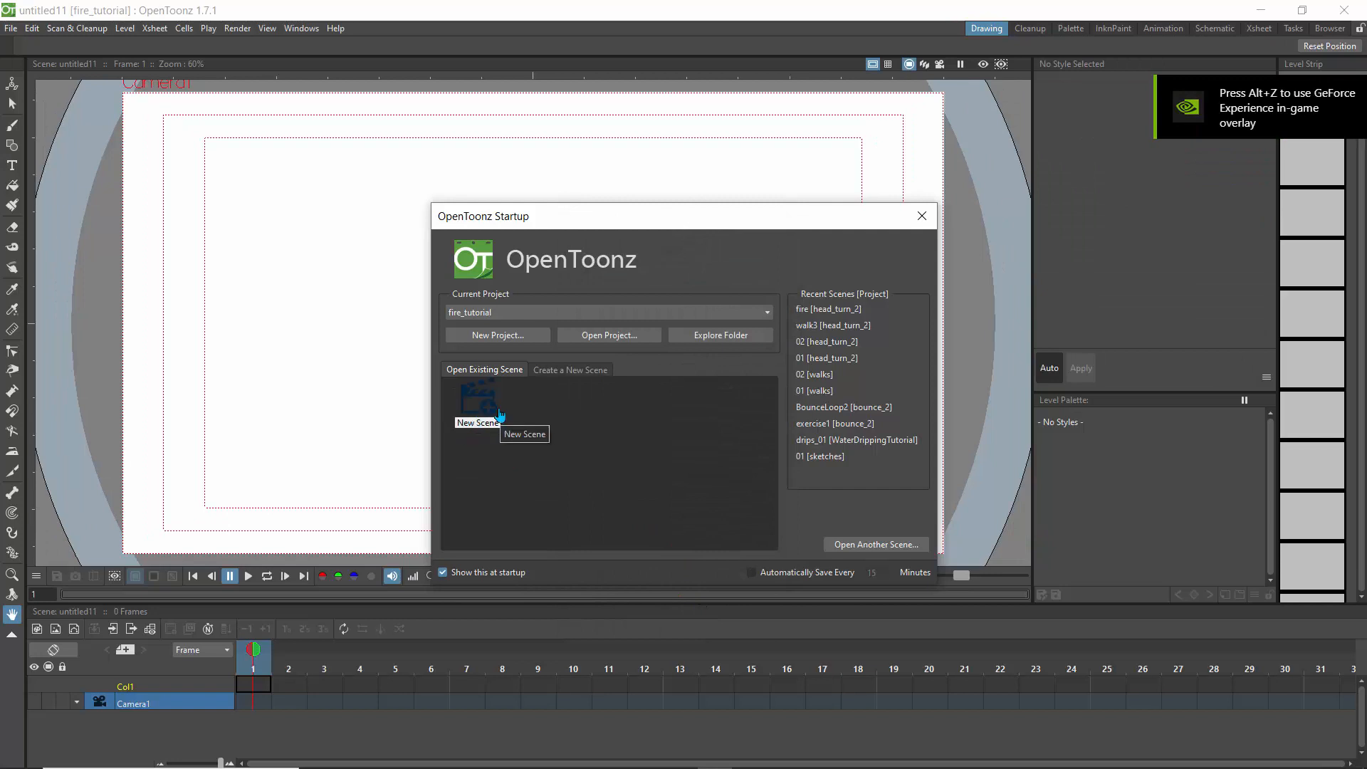
pyautogui.doubleClick(476, 410)
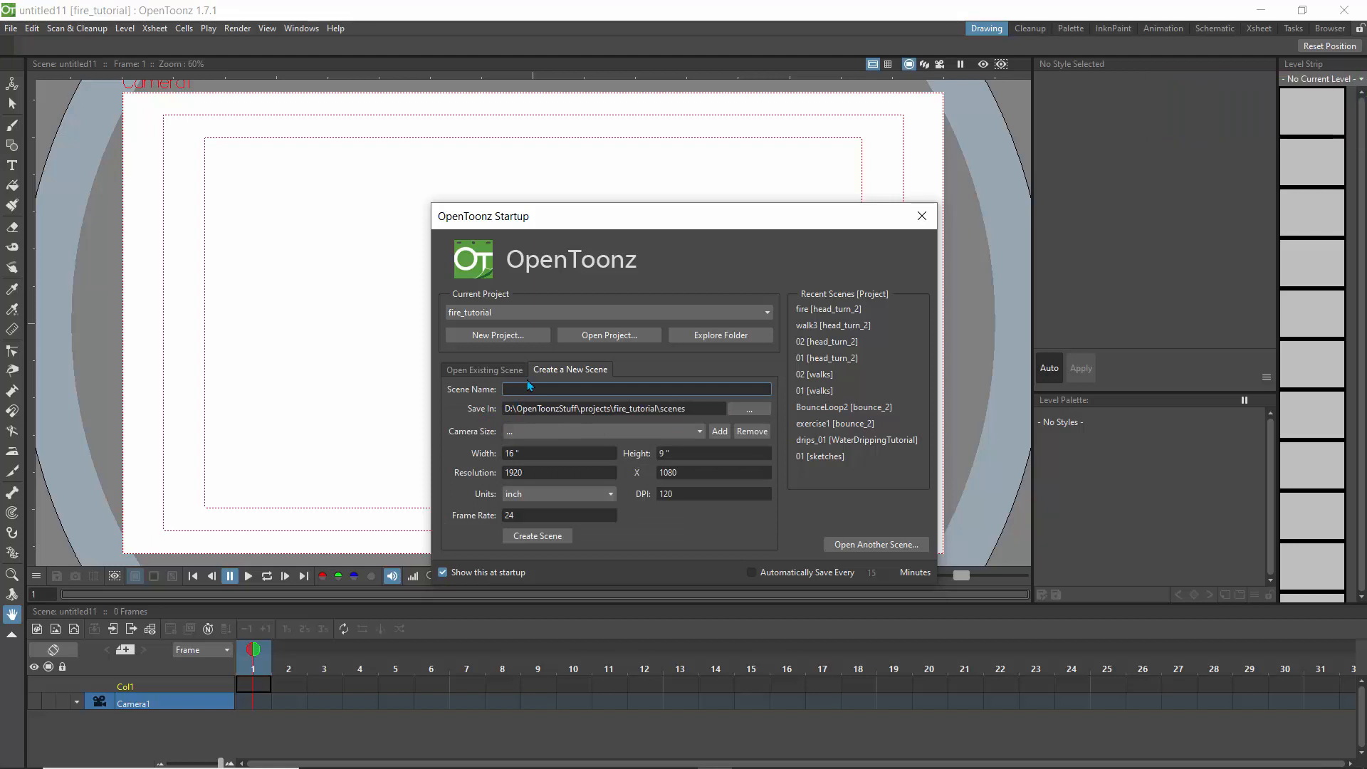
pyautogui.write('fire_01_sc')
pyautogui.click(549, 536)
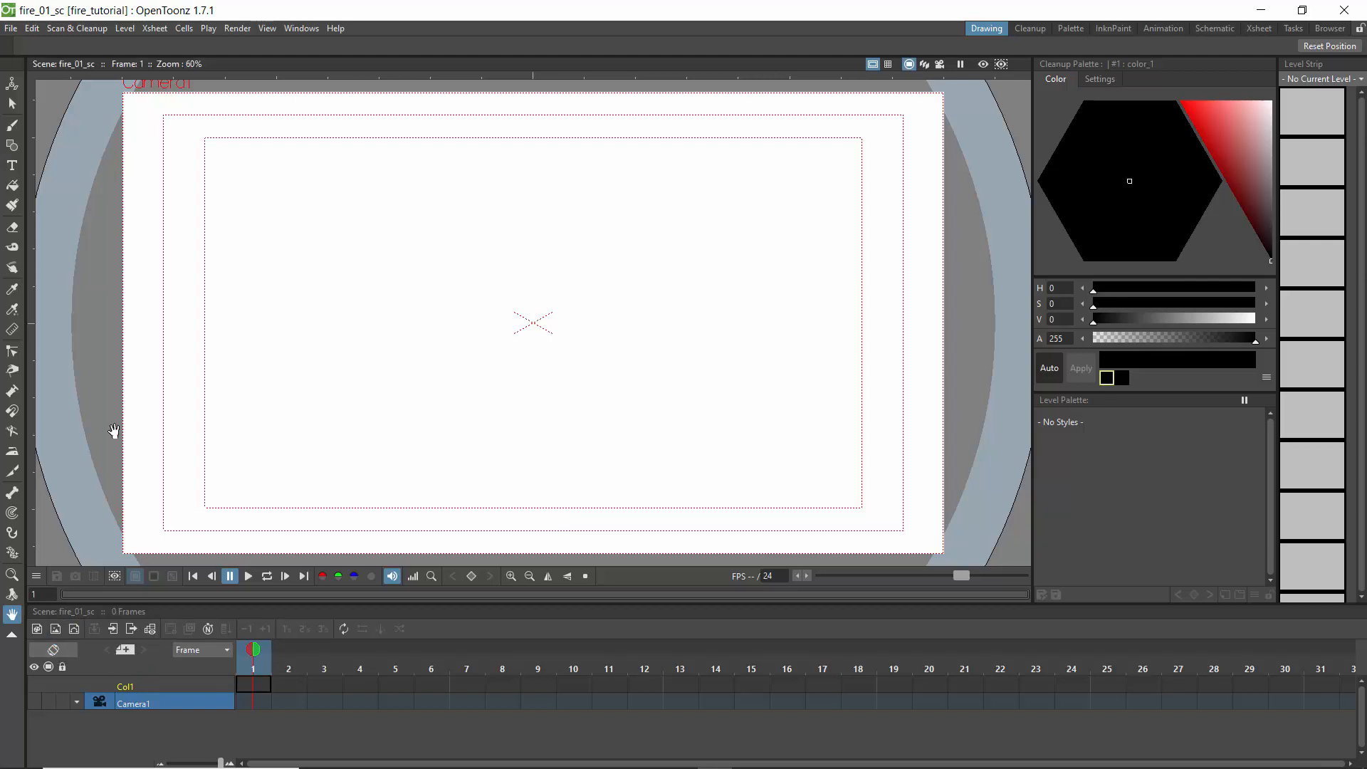
# Step: Add a new raster level with the default settings and rename its column to bg
pyautogui.click(124, 28)
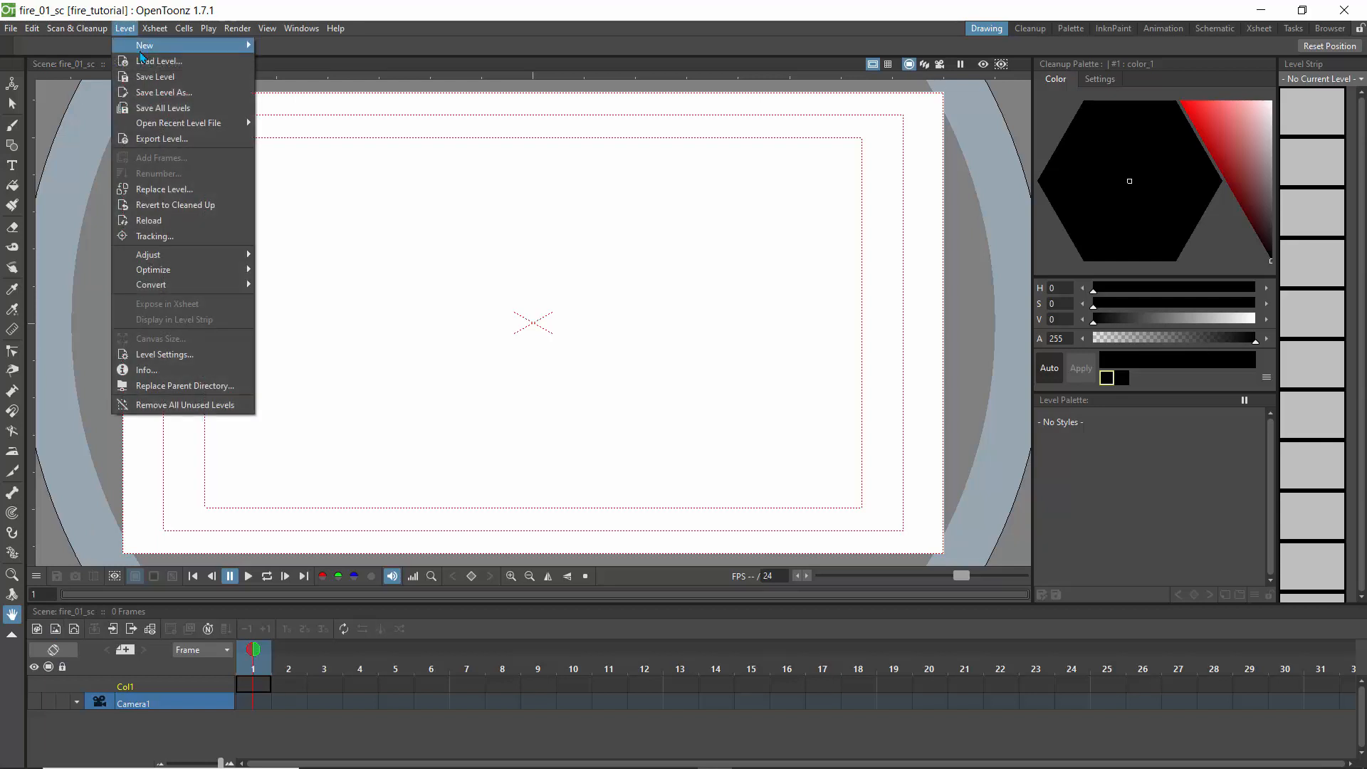
pyautogui.moveTo(170, 44)
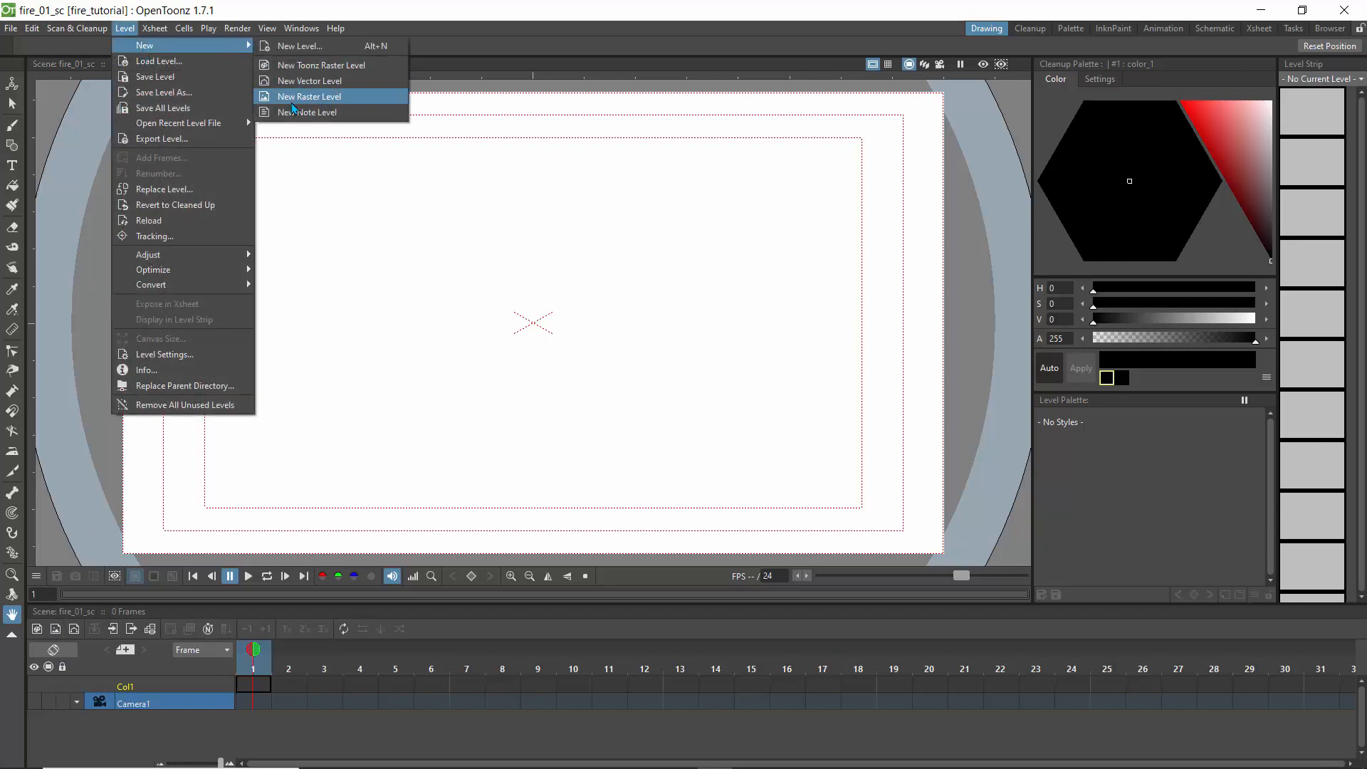
pyautogui.click(304, 96)
pyautogui.click(690, 458)
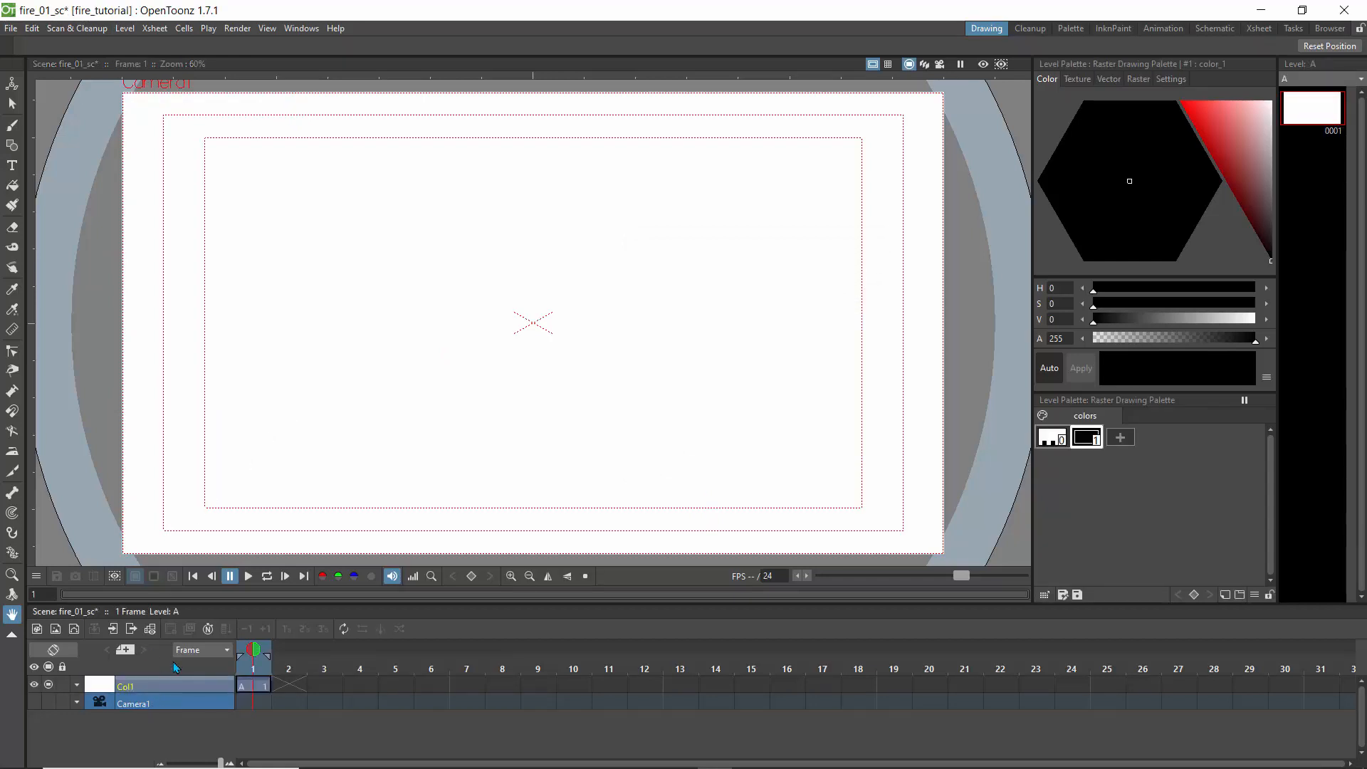
pyautogui.doubleClick(141, 686)
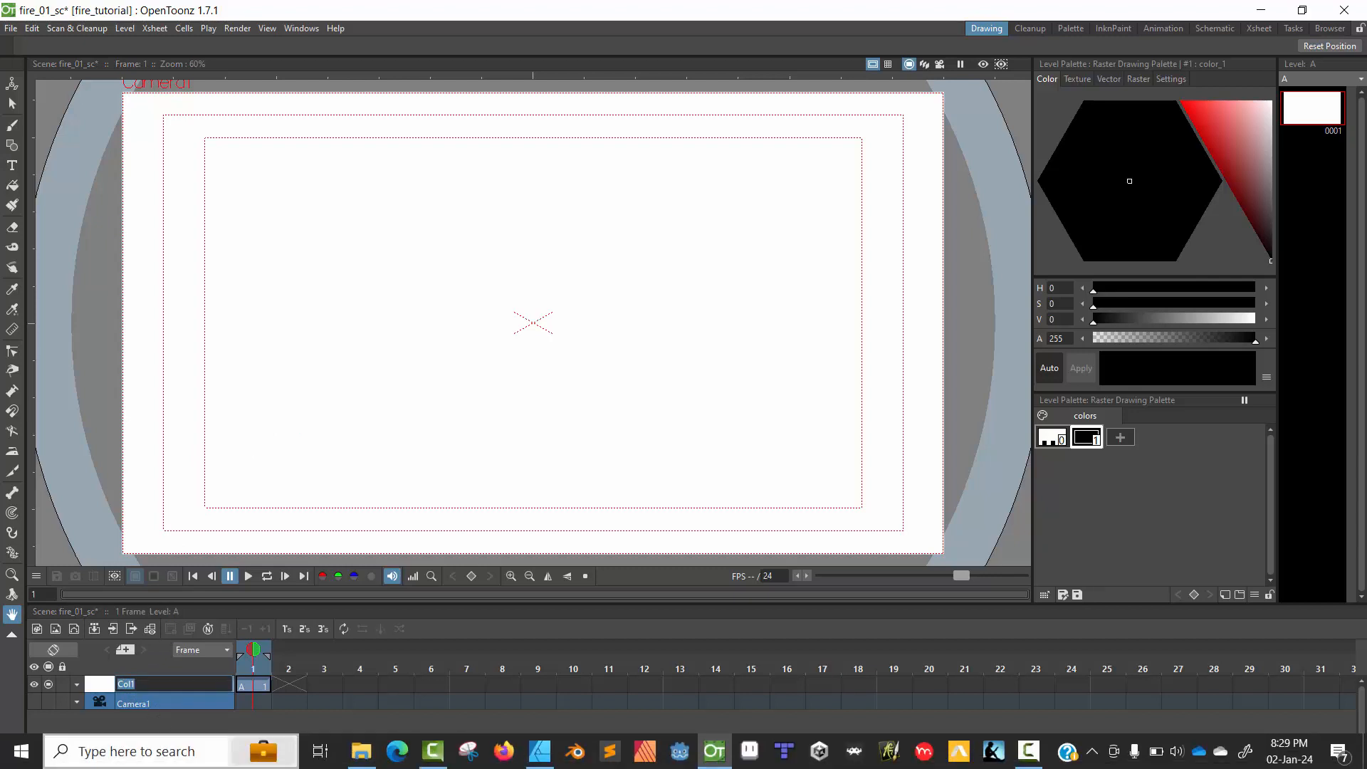
pyautogui.write('bg')
pyautogui.press('Return')
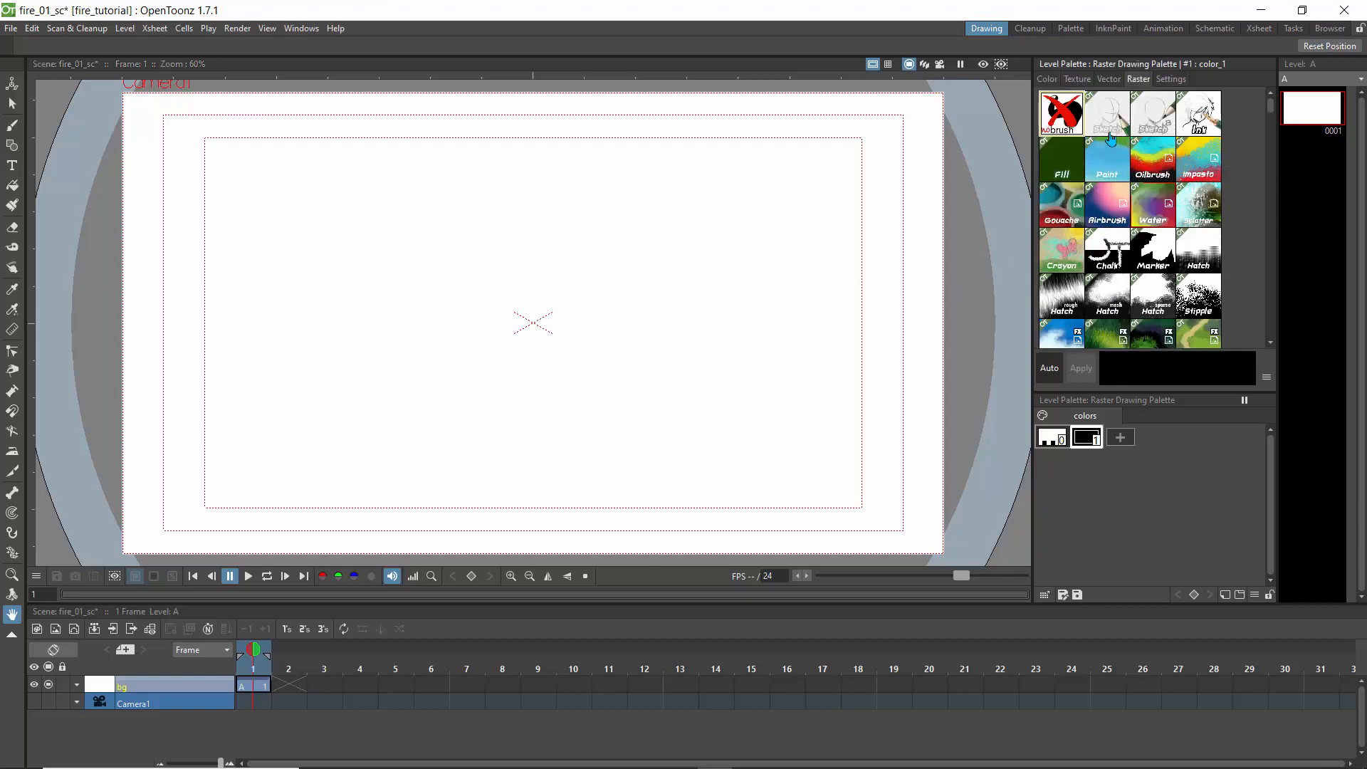
# Step: Choose the Chalk raster brush, scribble a test patch on the canvas, and set the brush size to -1.26
pyautogui.click(1113, 128)
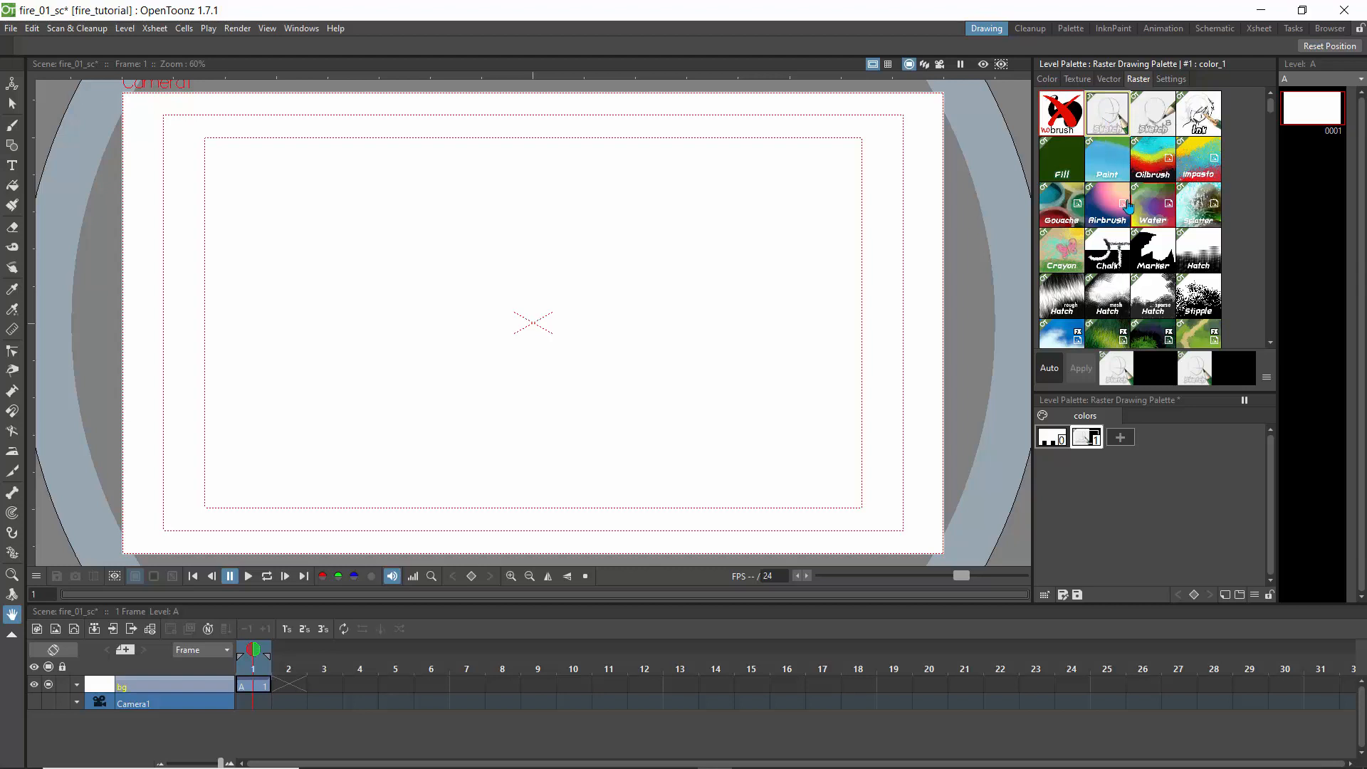
pyautogui.moveTo(1271, 107)
pyautogui.mouseDown()
pyautogui.moveTo(1258, 167)
pyautogui.moveTo(1259, 109)
pyautogui.mouseUp()
pyautogui.click(1100, 249)
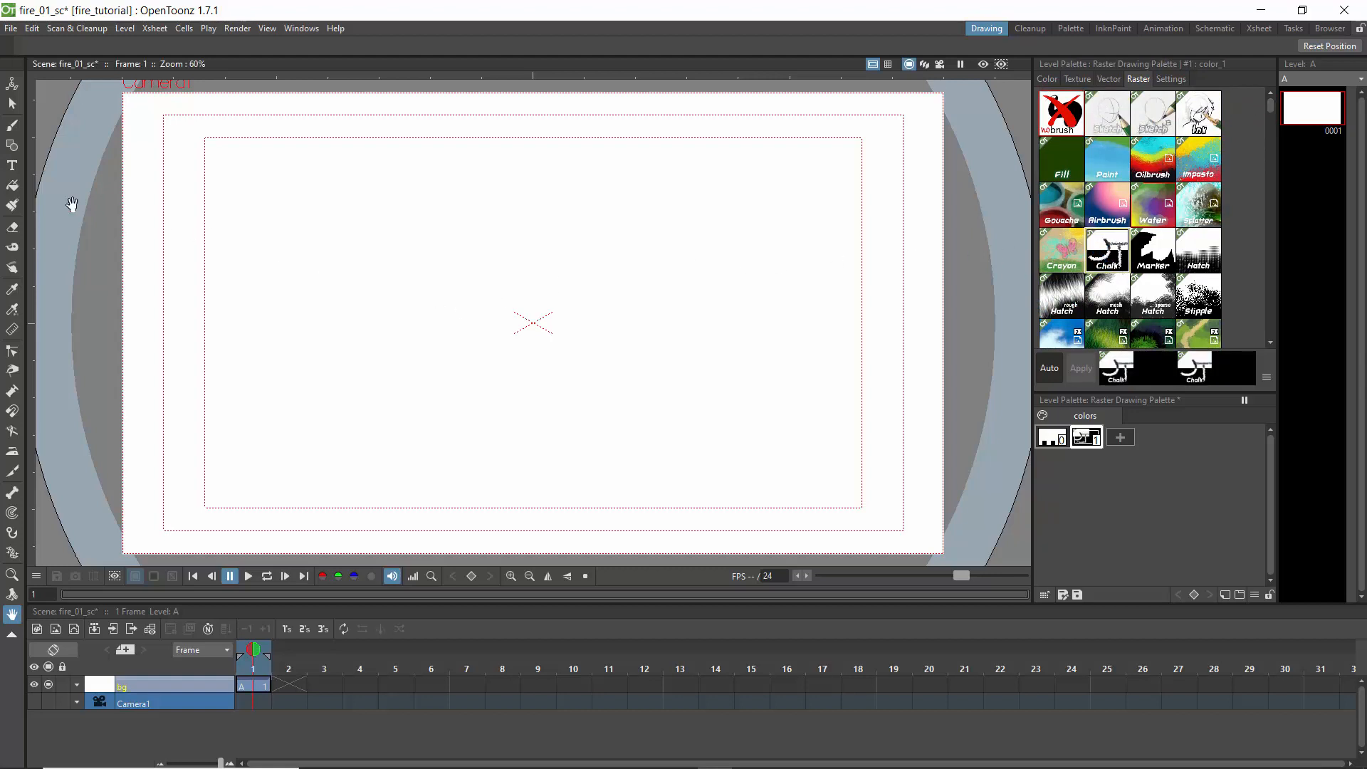
pyautogui.click(12, 127)
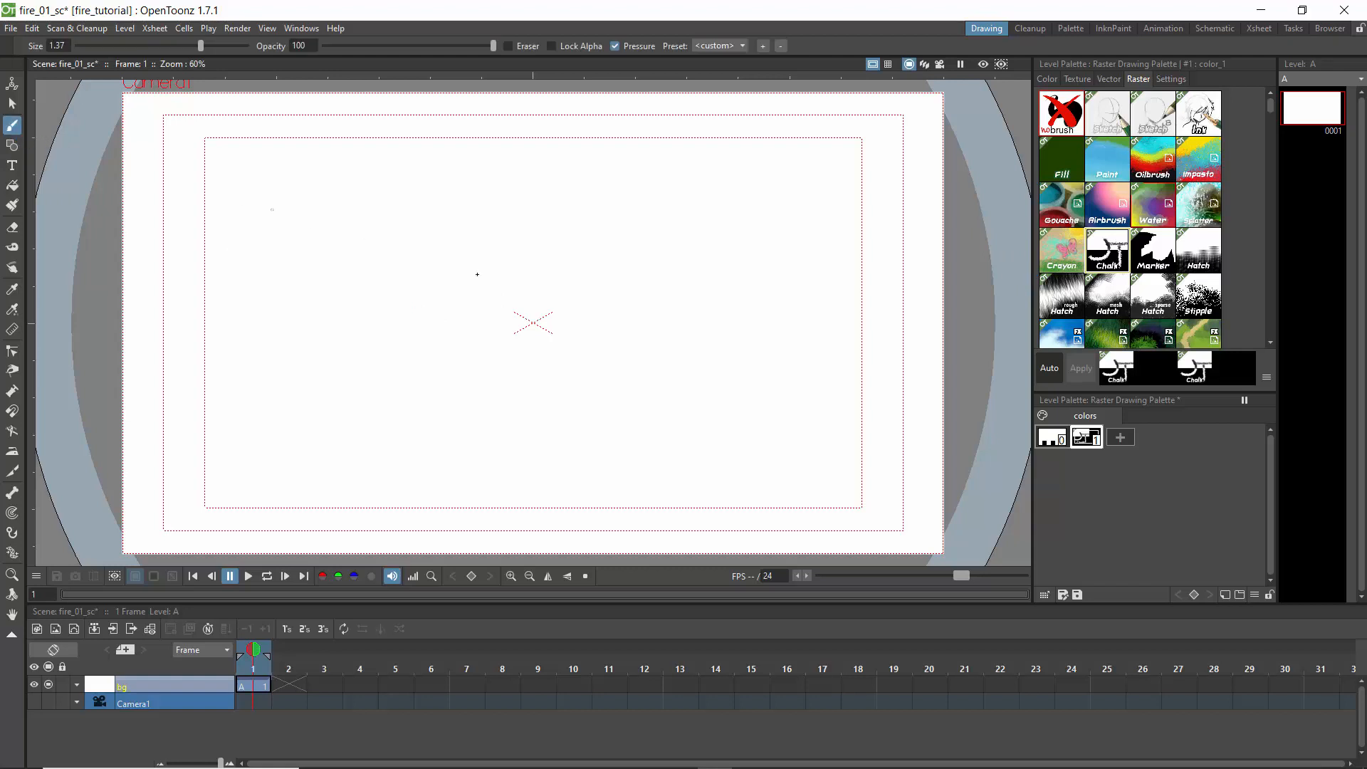
pyautogui.moveTo(373, 189)
pyautogui.mouseDown()
pyautogui.moveTo(324, 194)
pyautogui.moveTo(301, 281)
pyautogui.mouseUp()
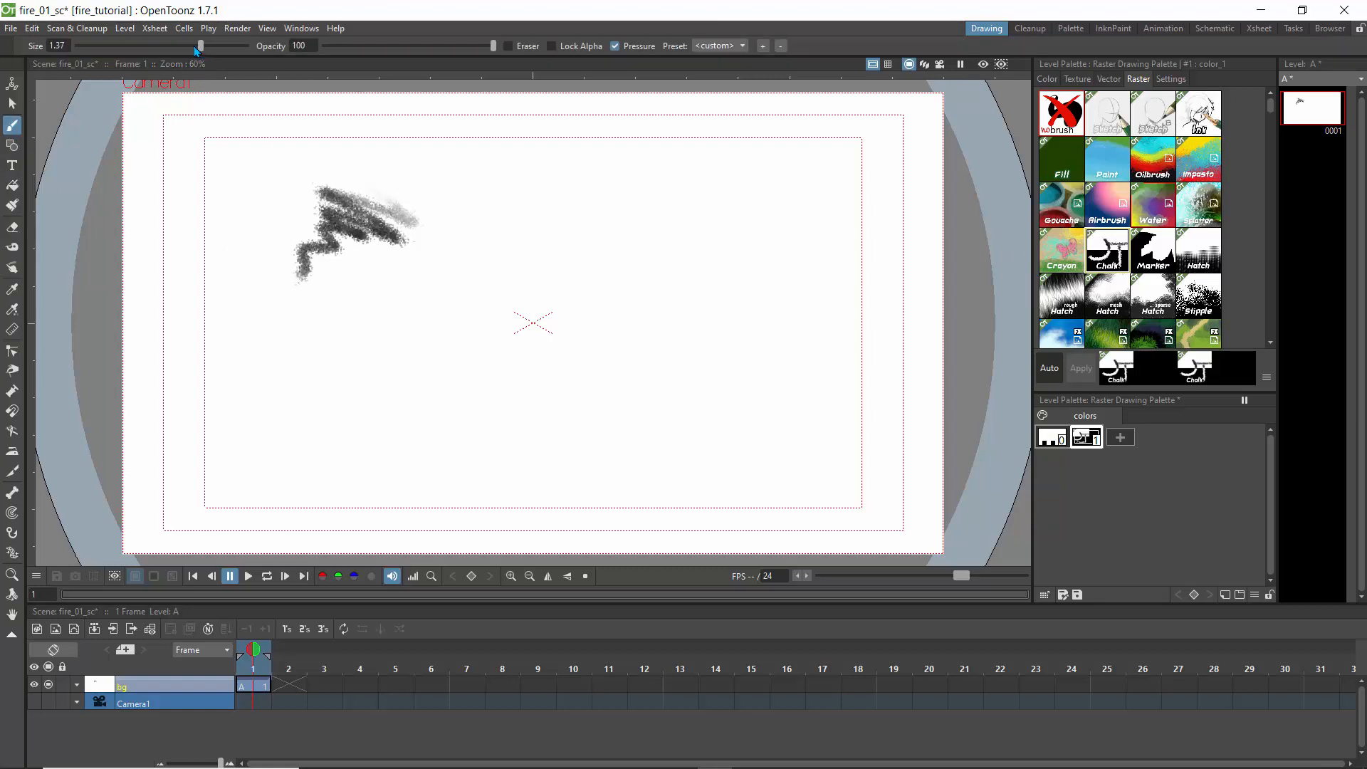
pyautogui.moveTo(201, 46); pyautogui.dragTo(118, 47)
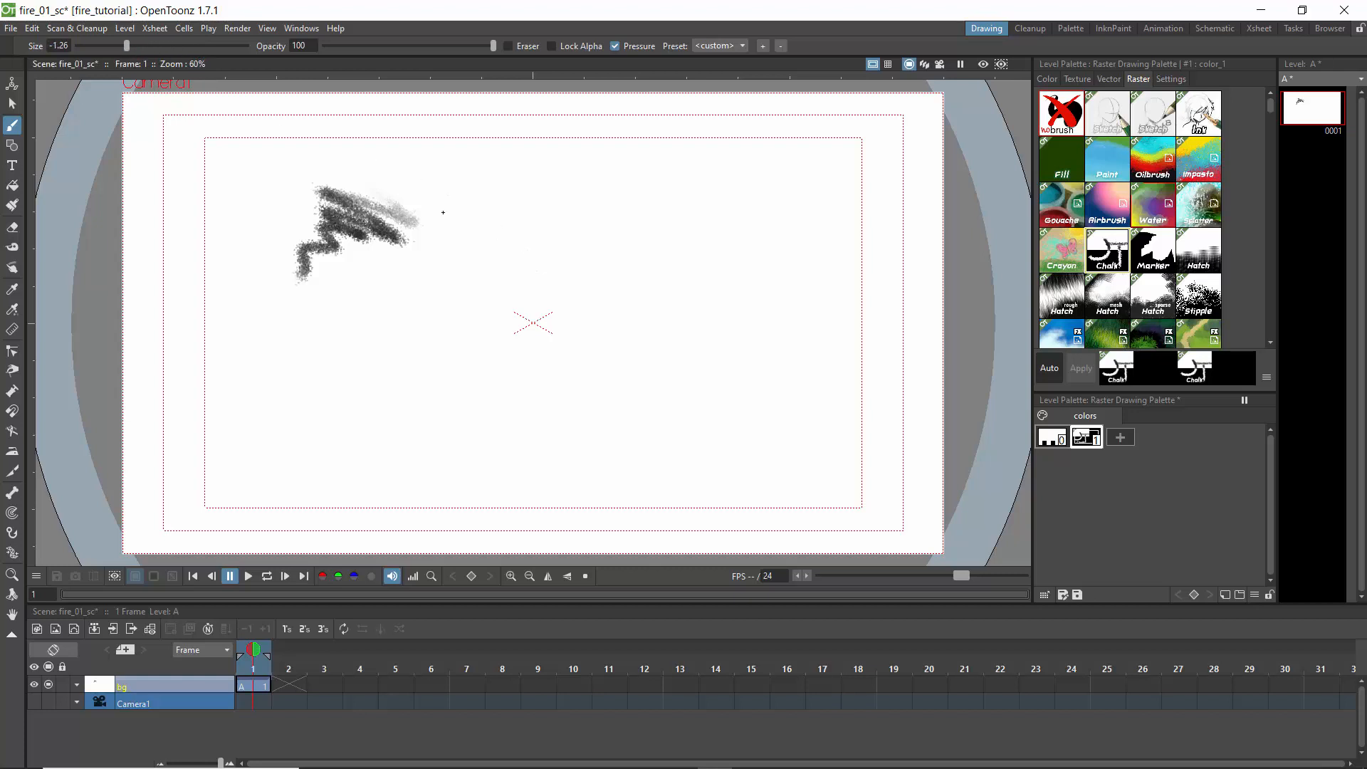
# Step: Try the thinner chalk brush with a few zigzag and crossing strokes beside the thick test patch
pyautogui.moveTo(435, 210); pyautogui.dragTo(530, 288)
pyautogui.moveTo(445, 240); pyautogui.dragTo(438, 282)
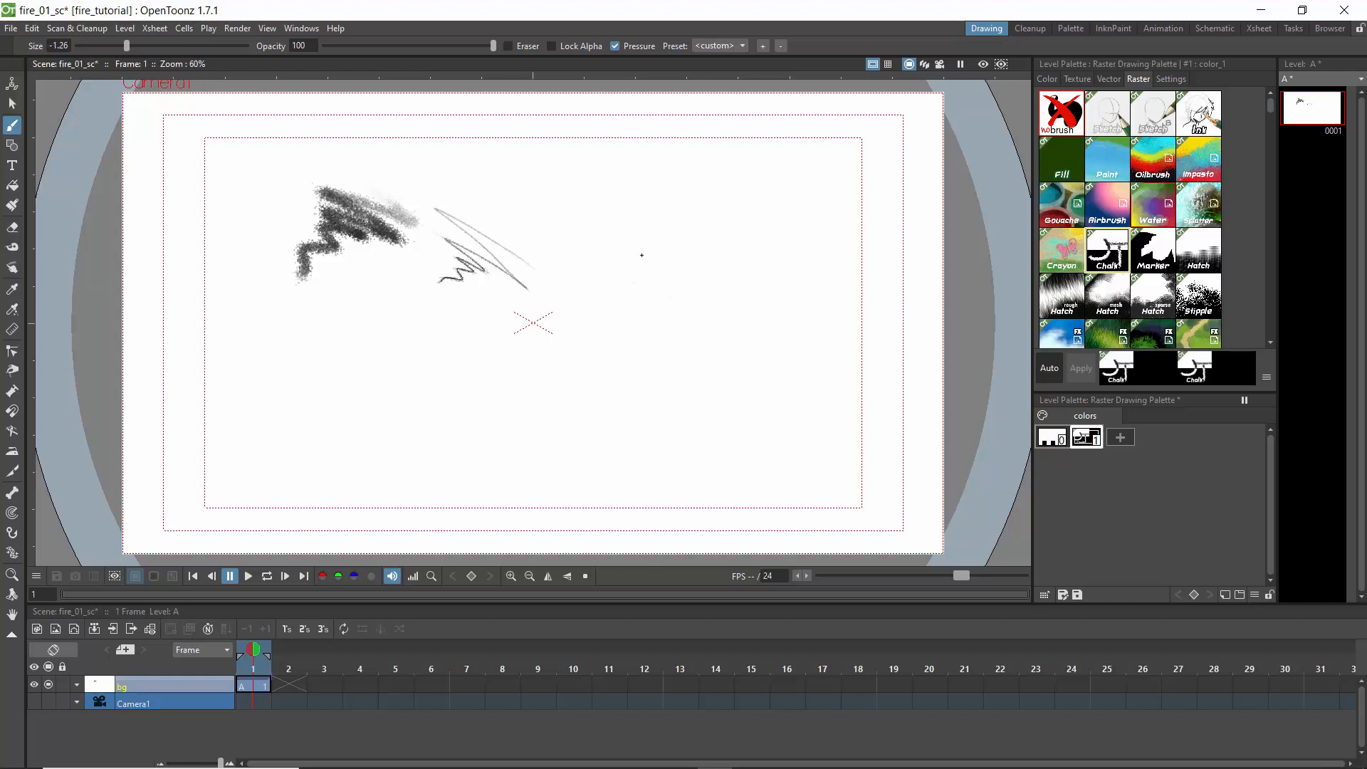
pyautogui.moveTo(647, 236); pyautogui.dragTo(581, 391)
pyautogui.moveTo(572, 252); pyautogui.dragTo(675, 397)
pyautogui.moveTo(562, 280); pyautogui.dragTo(680, 436)
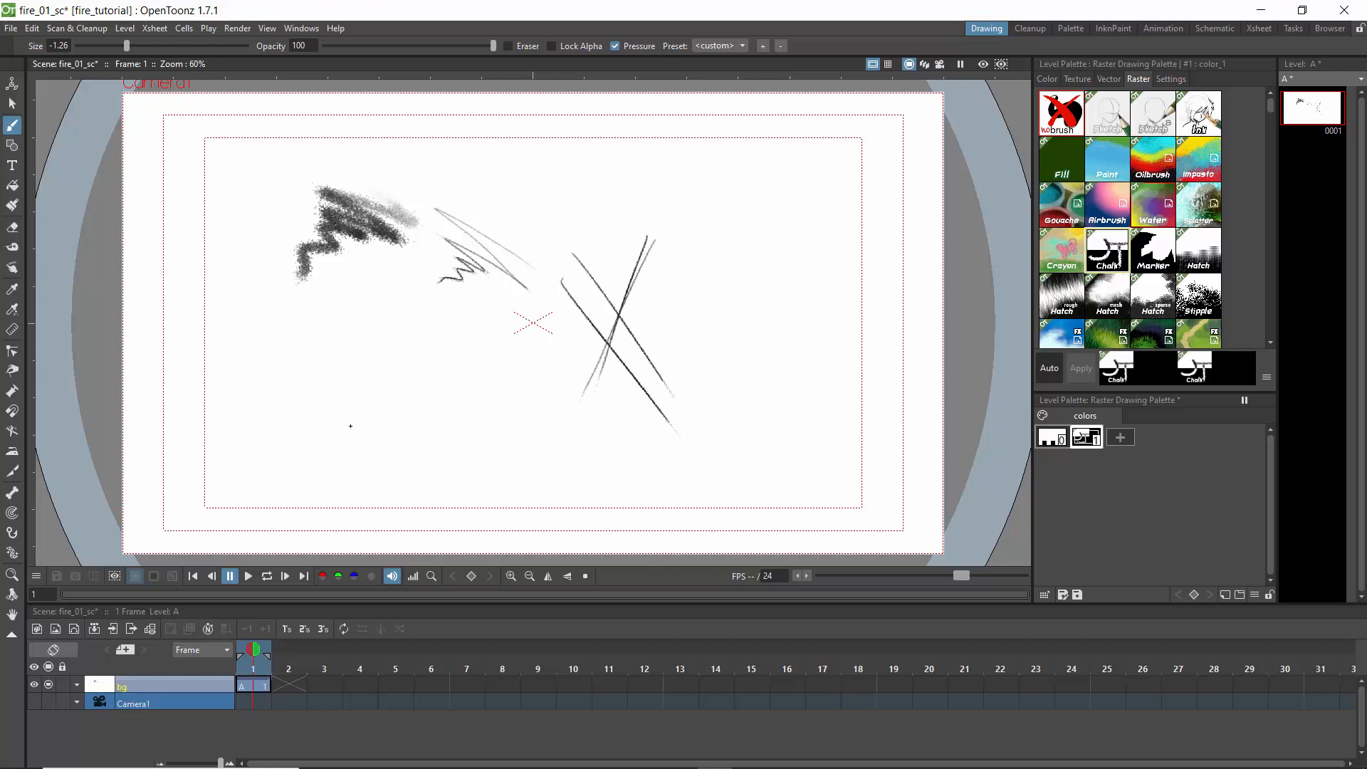
# Step: Erase all test strokes from the canvas with the eraser set to size 100
pyautogui.click(12, 228)
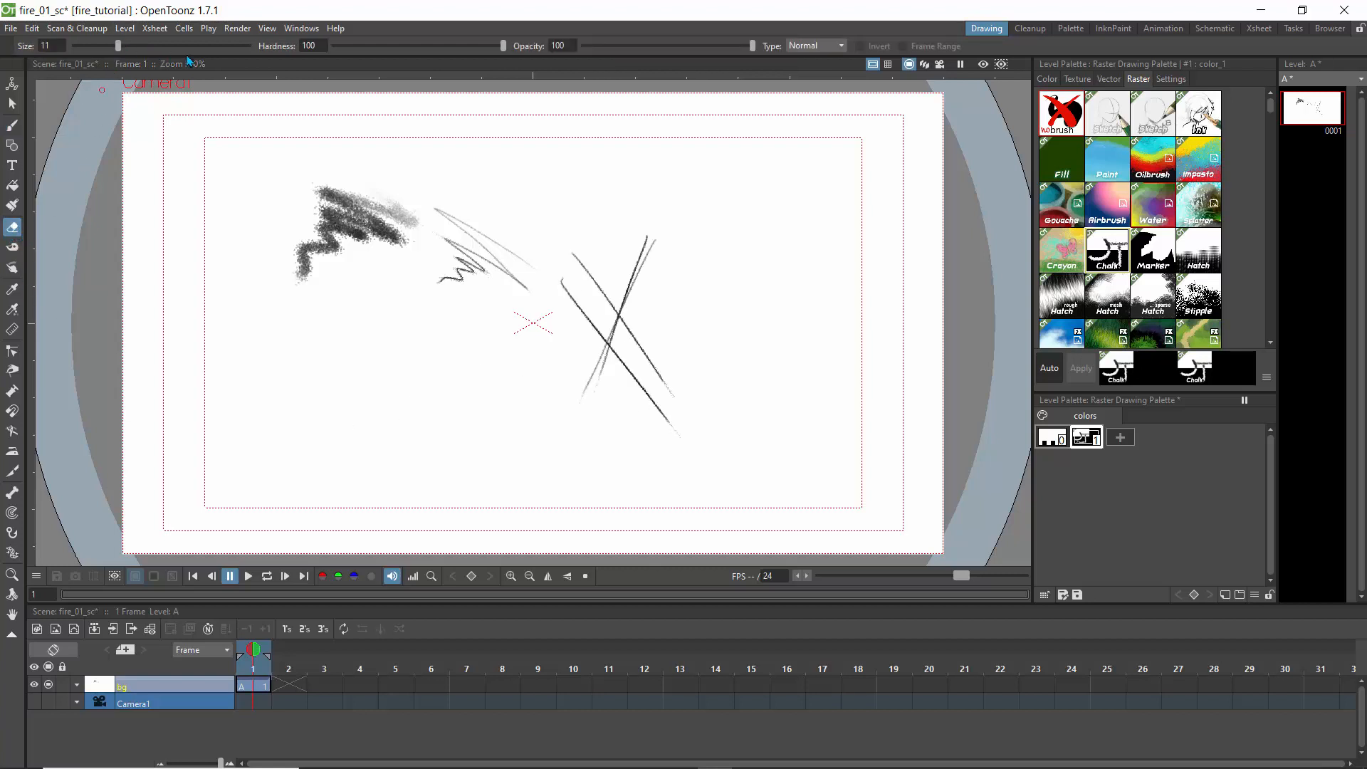
pyautogui.moveTo(120, 47); pyautogui.dragTo(230, 46)
pyautogui.moveTo(353, 260)
pyautogui.mouseDown()
pyautogui.moveTo(287, 301)
pyautogui.moveTo(355, 192)
pyautogui.moveTo(424, 230)
pyautogui.moveTo(561, 362)
pyautogui.moveTo(545, 310)
pyautogui.moveTo(438, 278)
pyautogui.moveTo(577, 406)
pyautogui.moveTo(614, 370)
pyautogui.moveTo(607, 308)
pyautogui.moveTo(653, 331)
pyautogui.moveTo(654, 241)
pyautogui.moveTo(606, 309)
pyautogui.moveTo(601, 382)
pyautogui.mouseUp()
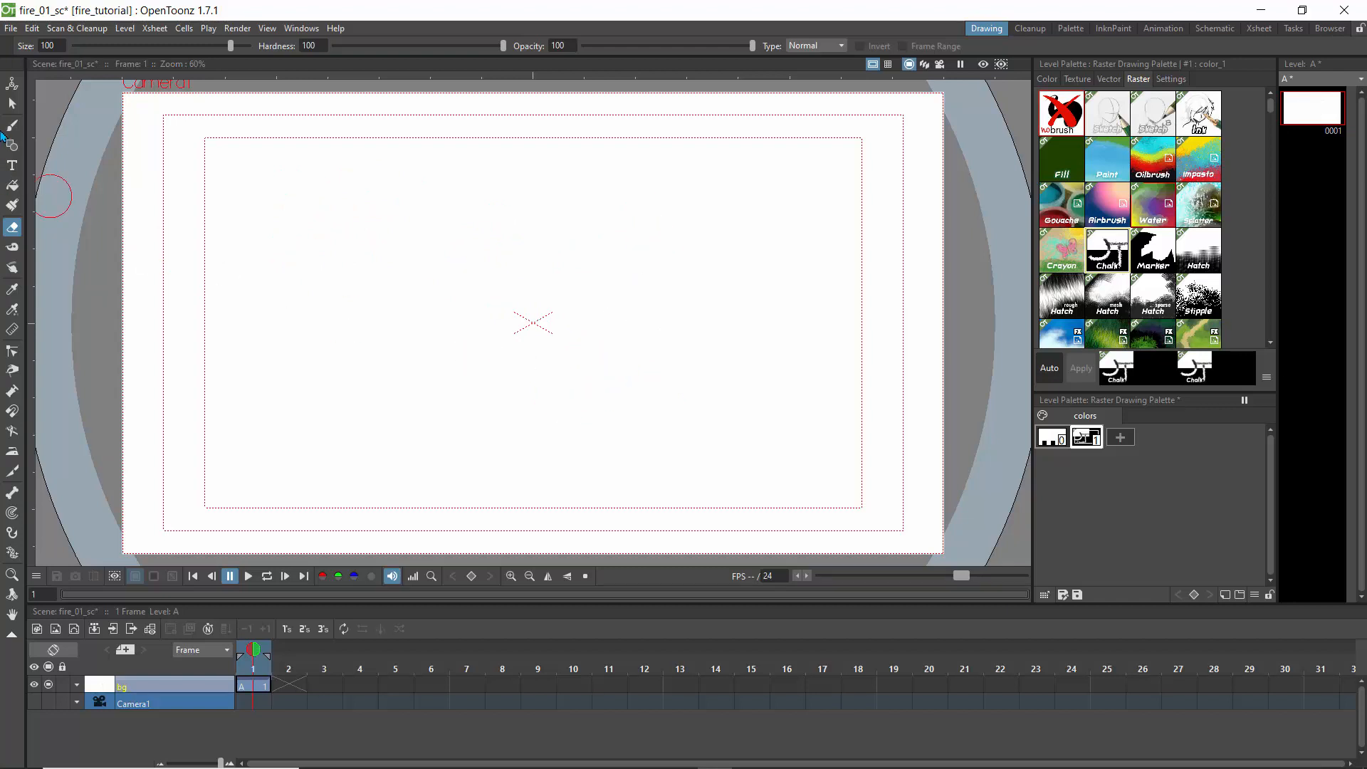
# Step: Sketch a nearly horizontal ground line across the full width of the lower frame with overlapping light brush strokes
pyautogui.click(12, 125)
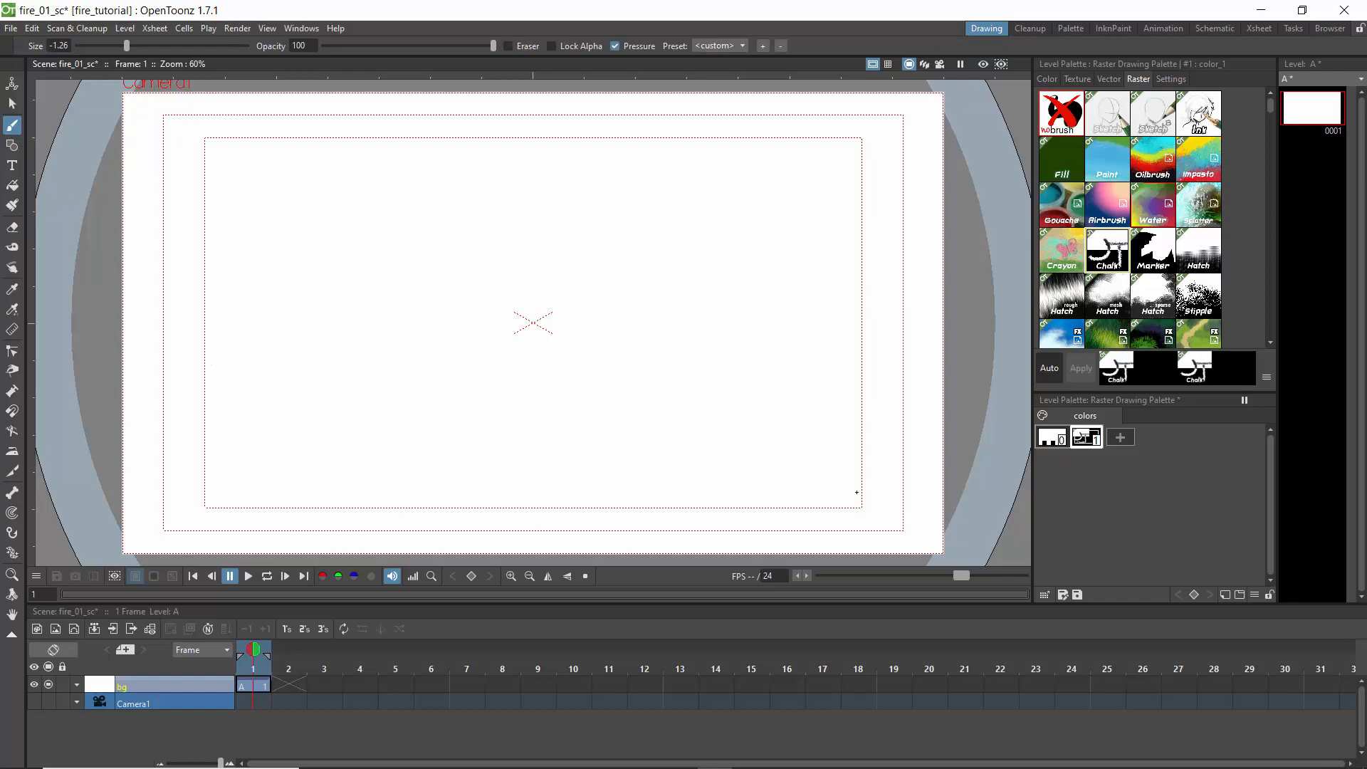
pyautogui.moveTo(868, 490); pyautogui.dragTo(473, 480)
pyautogui.moveTo(665, 487)
pyautogui.mouseDown()
pyautogui.moveTo(253, 486)
pyautogui.moveTo(358, 484)
pyautogui.mouseUp()
pyautogui.moveTo(98, 482)
pyautogui.mouseDown()
pyautogui.moveTo(512, 480)
pyautogui.moveTo(569, 493)
pyautogui.mouseUp()
pyautogui.moveTo(439, 482); pyautogui.dragTo(702, 488)
pyautogui.moveTo(526, 479); pyautogui.dragTo(880, 497)
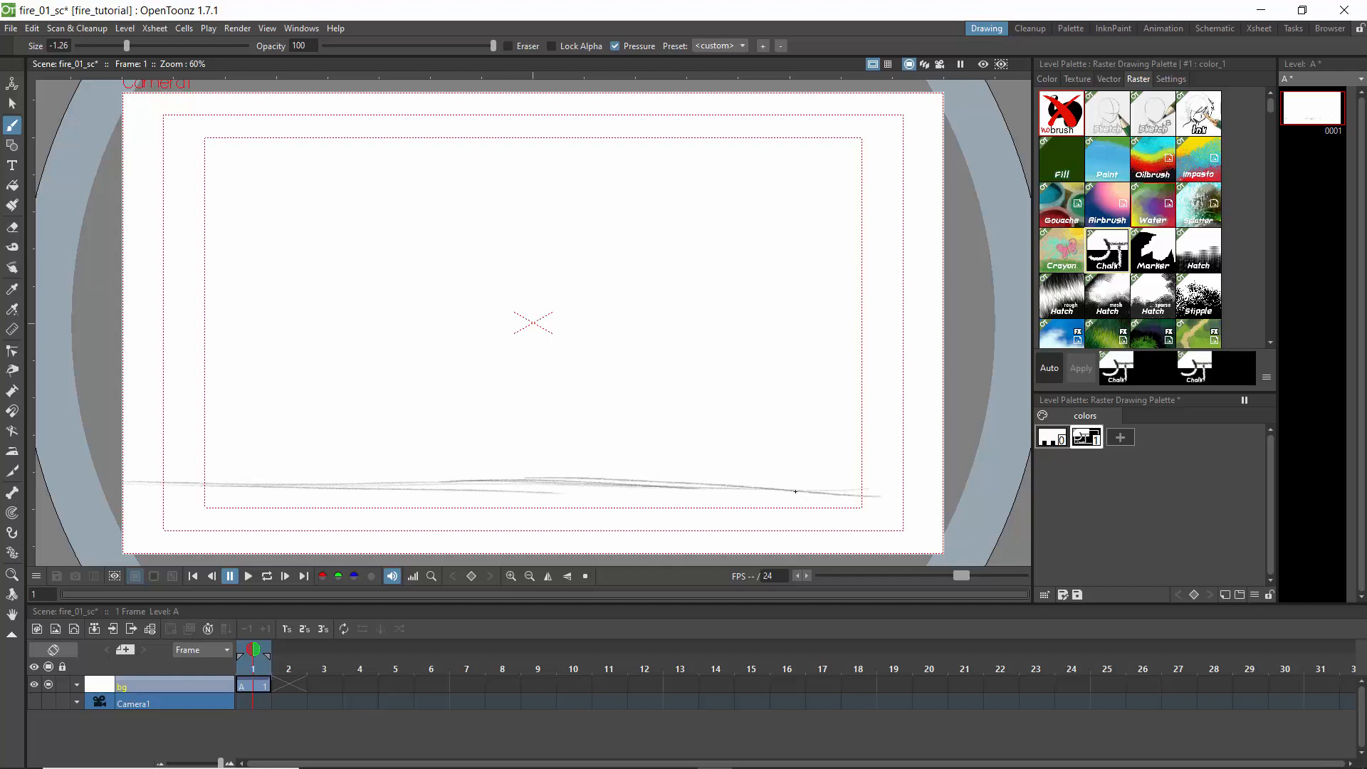
pyautogui.moveTo(796, 491); pyautogui.dragTo(937, 506)
pyautogui.moveTo(646, 485); pyautogui.dragTo(446, 480)
pyautogui.moveTo(589, 479); pyautogui.dragTo(271, 480)
pyautogui.moveTo(487, 482); pyautogui.dragTo(224, 488)
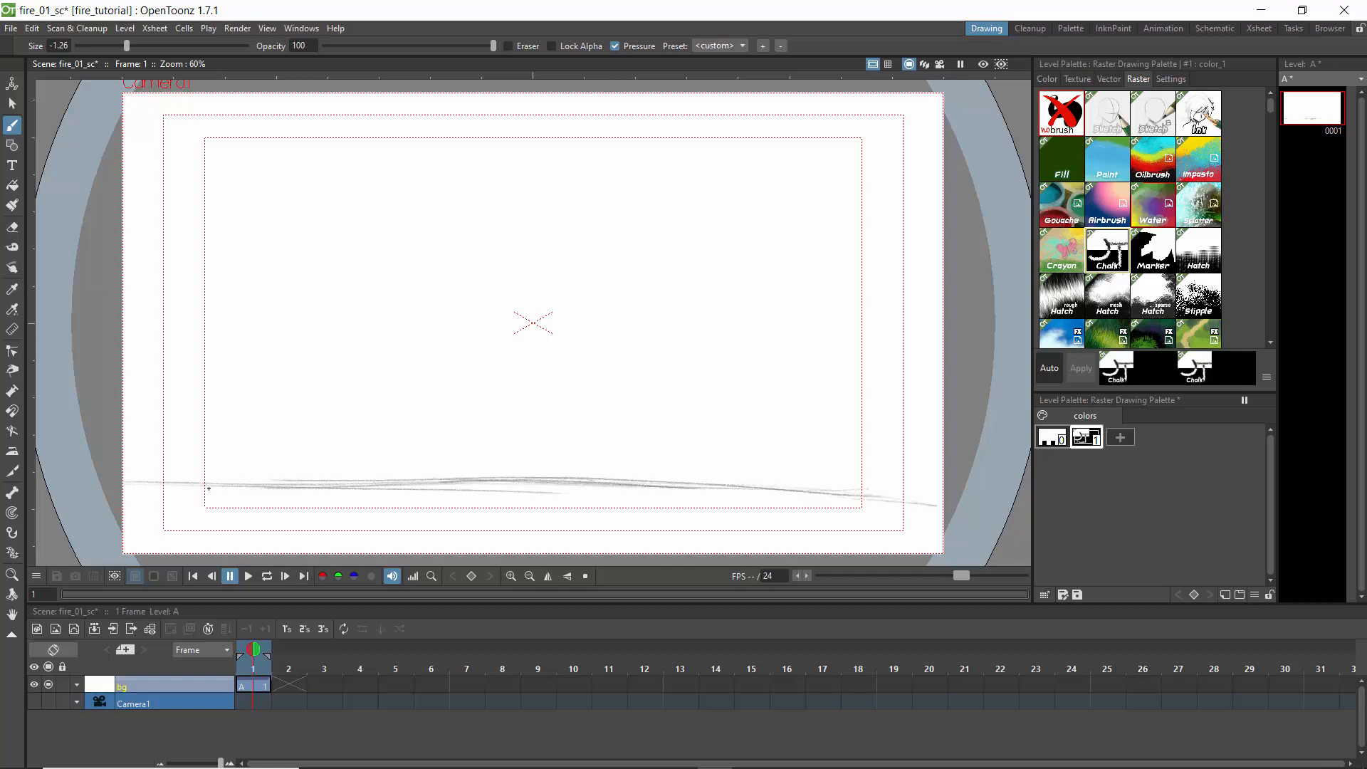
pyautogui.moveTo(408, 487); pyautogui.dragTo(158, 482)
pyautogui.moveTo(318, 485); pyautogui.dragTo(124, 480)
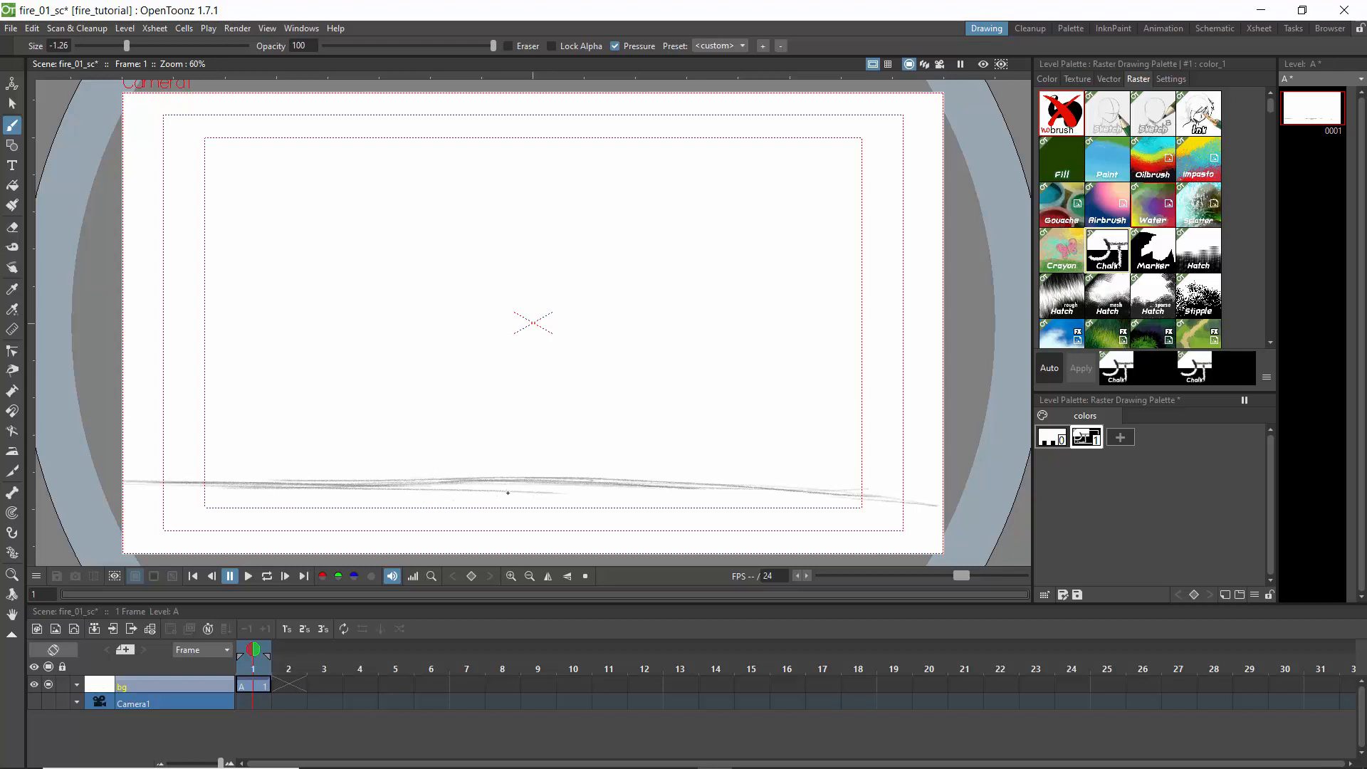
# Step: Draw a campfire of short logs around the middle of the ground line, adding wood grain and darker outlines
pyautogui.moveTo(514, 475)
pyautogui.mouseDown()
pyautogui.moveTo(509, 503)
pyautogui.moveTo(518, 474)
pyautogui.moveTo(566, 483)
pyautogui.moveTo(523, 479)
pyautogui.moveTo(521, 496)
pyautogui.moveTo(496, 498)
pyautogui.moveTo(573, 513)
pyautogui.mouseUp()
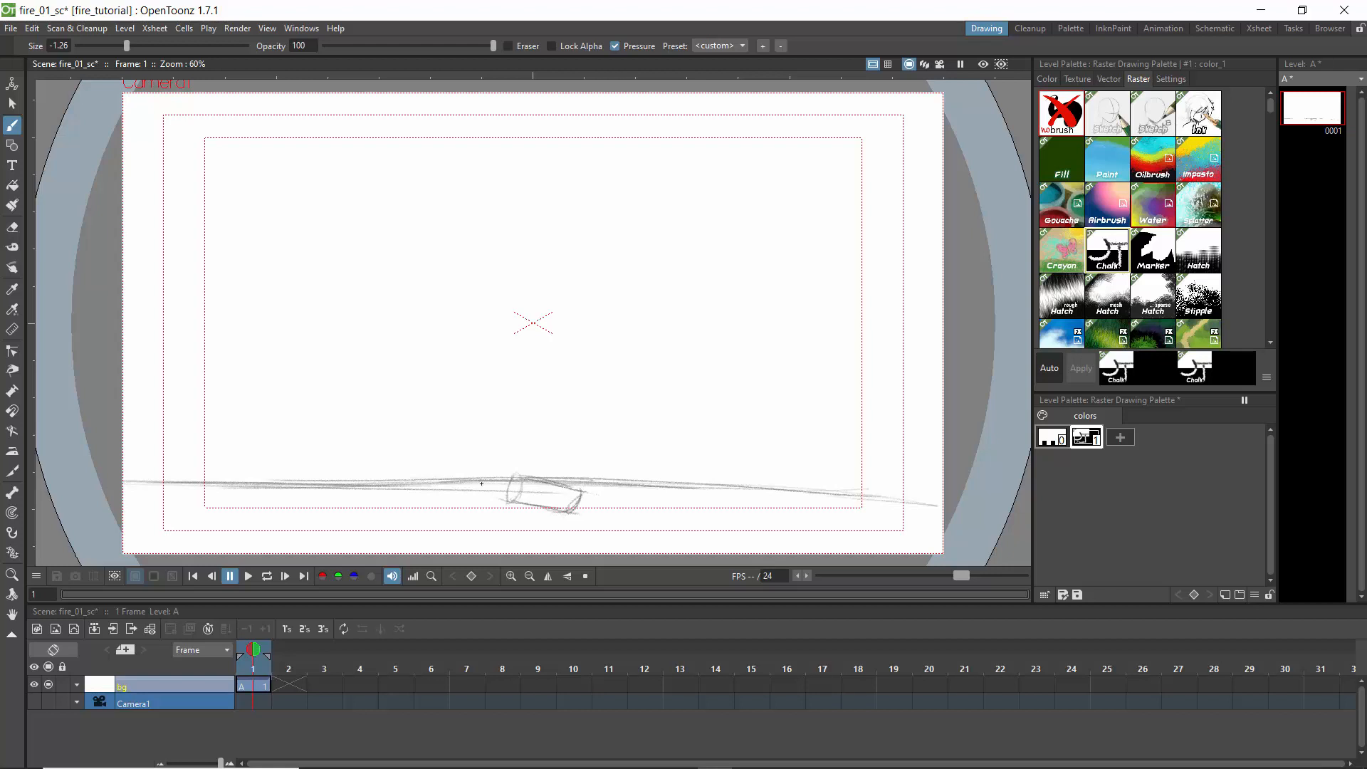
pyautogui.moveTo(490, 475)
pyautogui.mouseDown()
pyautogui.moveTo(473, 488)
pyautogui.moveTo(504, 491)
pyautogui.moveTo(451, 499)
pyautogui.moveTo(461, 476)
pyautogui.moveTo(390, 475)
pyautogui.moveTo(382, 493)
pyautogui.moveTo(468, 504)
pyautogui.moveTo(508, 536)
pyautogui.moveTo(466, 530)
pyautogui.moveTo(498, 536)
pyautogui.moveTo(470, 531)
pyautogui.moveTo(481, 478)
pyautogui.moveTo(493, 491)
pyautogui.moveTo(480, 493)
pyautogui.mouseUp()
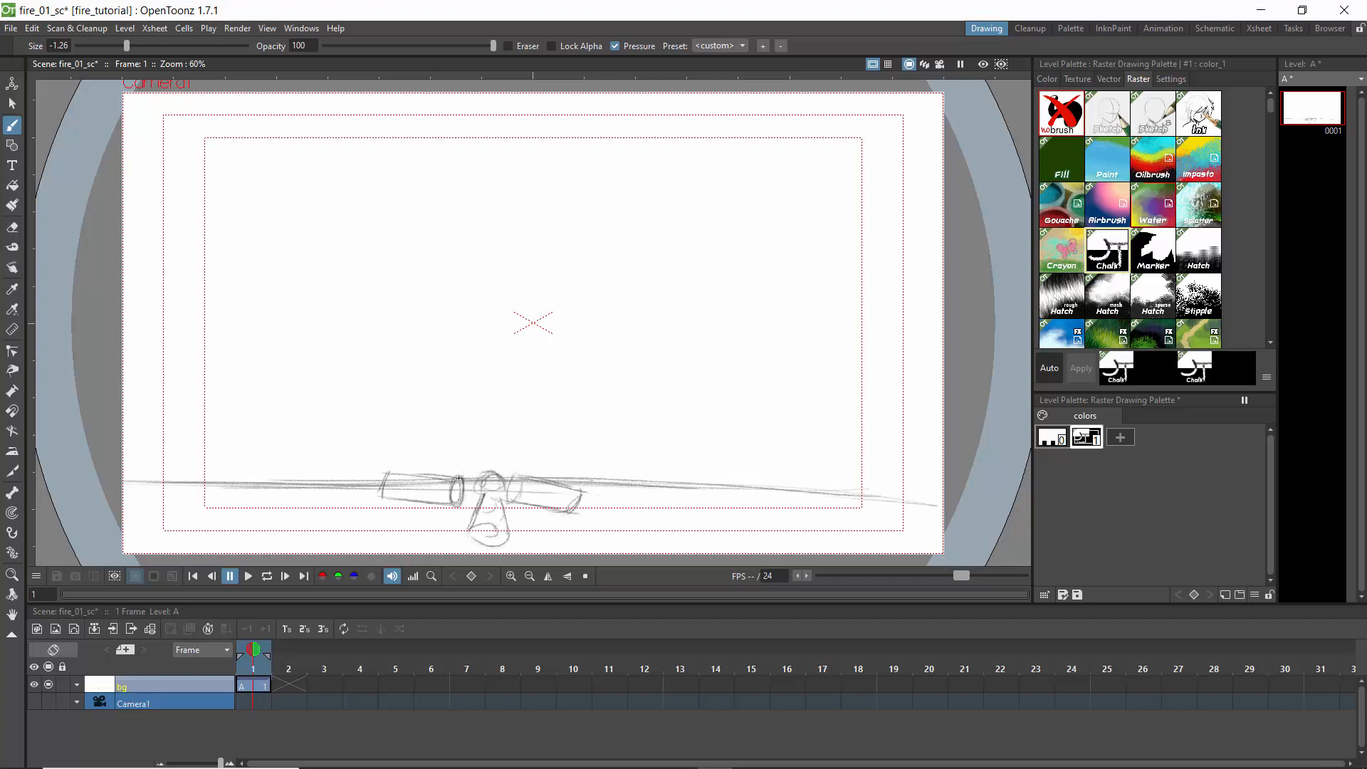
pyautogui.moveTo(388, 470)
pyautogui.mouseDown()
pyautogui.moveTo(460, 475)
pyautogui.moveTo(375, 466)
pyautogui.moveTo(402, 485)
pyautogui.mouseUp()
pyautogui.moveTo(488, 503); pyautogui.dragTo(487, 536)
pyautogui.moveTo(531, 491)
pyautogui.mouseDown()
pyautogui.moveTo(568, 487)
pyautogui.moveTo(524, 490)
pyautogui.moveTo(568, 510)
pyautogui.moveTo(568, 498)
pyautogui.mouseUp()
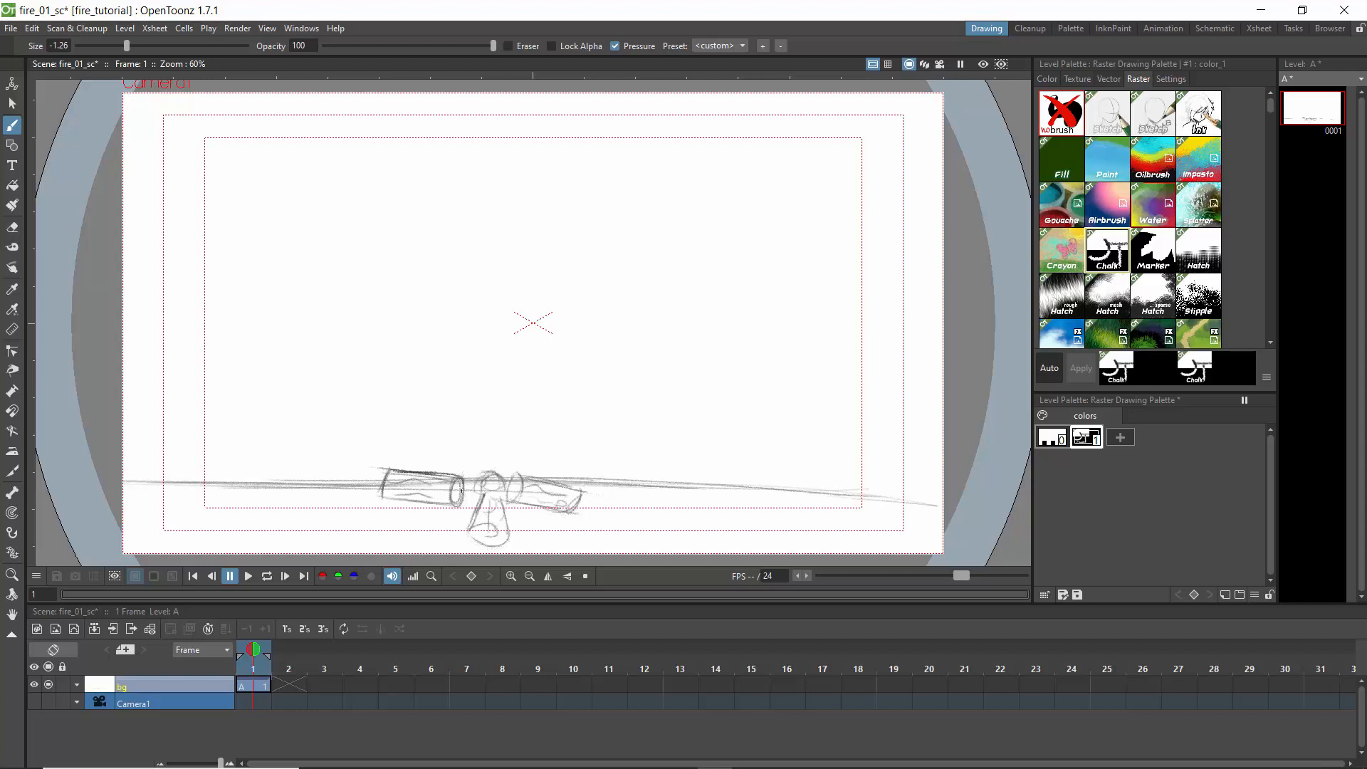
pyautogui.moveTo(454, 497)
pyautogui.mouseDown()
pyautogui.moveTo(509, 489)
pyautogui.moveTo(518, 476)
pyautogui.moveTo(524, 486)
pyautogui.moveTo(511, 475)
pyautogui.moveTo(481, 501)
pyautogui.moveTo(502, 505)
pyautogui.moveTo(506, 534)
pyautogui.moveTo(486, 497)
pyautogui.moveTo(475, 512)
pyautogui.moveTo(504, 517)
pyautogui.moveTo(503, 495)
pyautogui.moveTo(500, 547)
pyautogui.moveTo(467, 537)
pyautogui.moveTo(502, 528)
pyautogui.mouseUp()
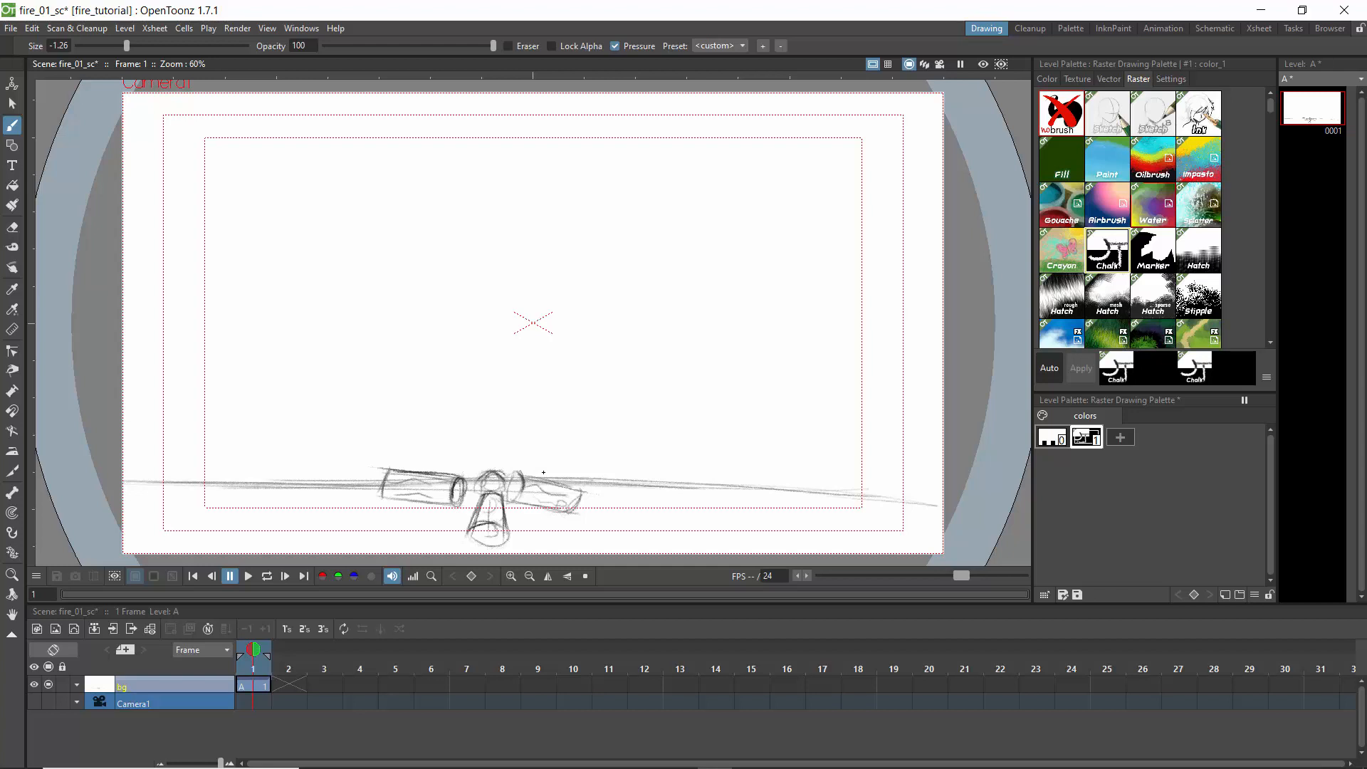
# Step: Lock the bg column and add another new raster level with the default settings
pyautogui.click(63, 685)
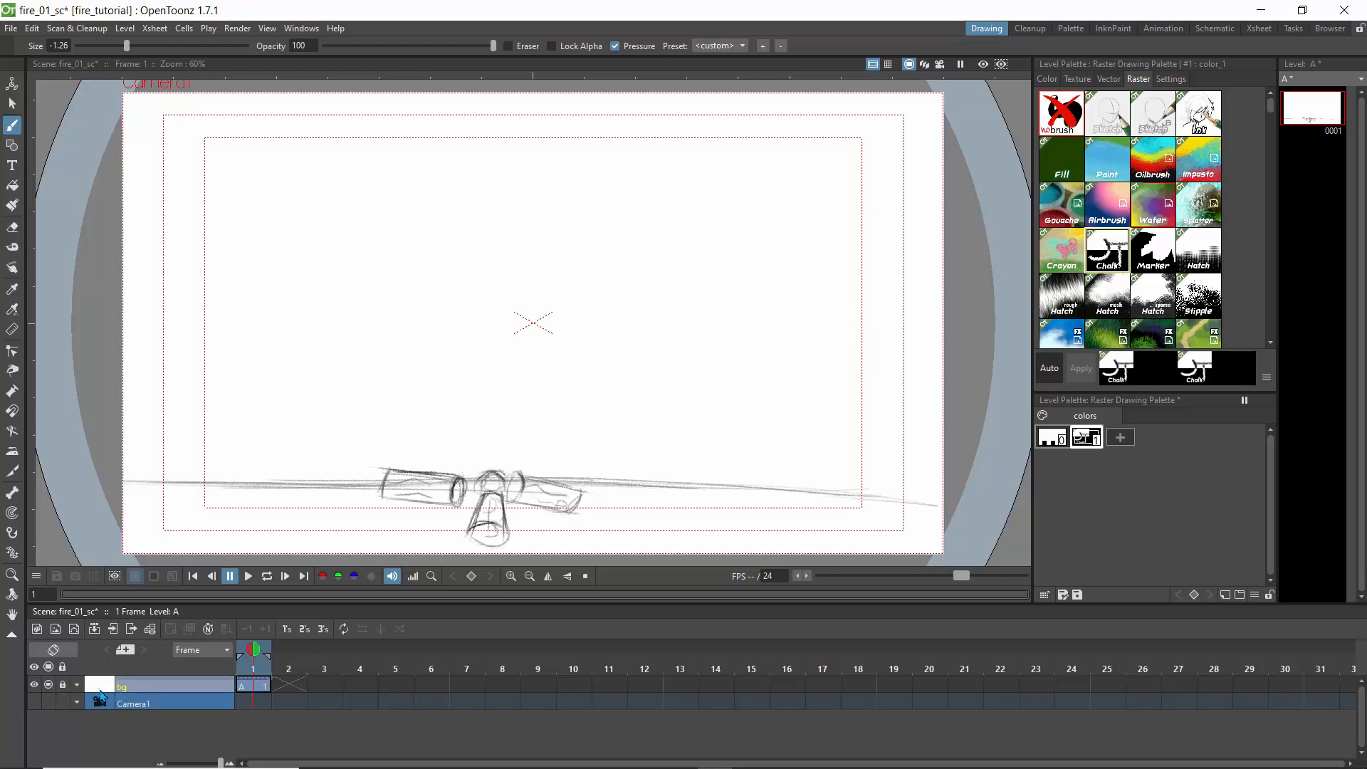
pyautogui.click(125, 28)
pyautogui.moveTo(139, 47)
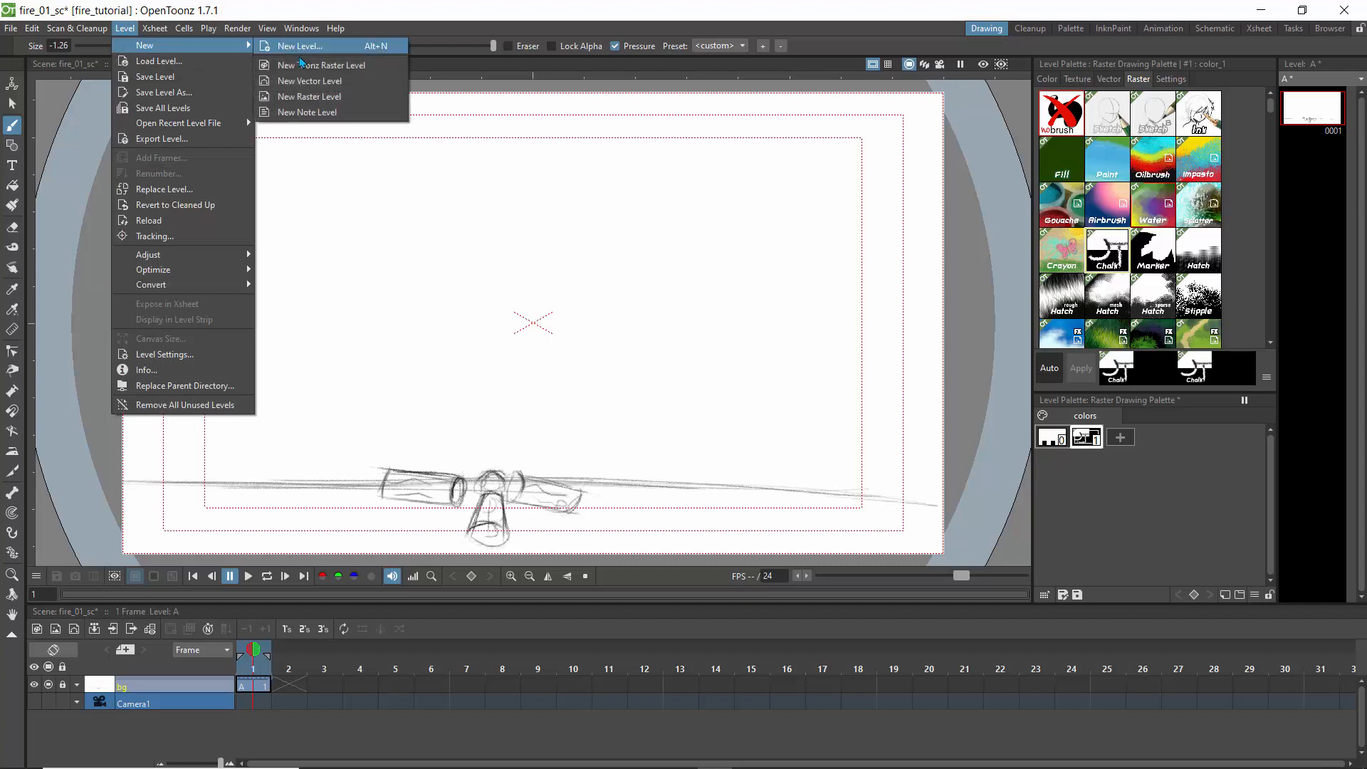
pyautogui.click(297, 100)
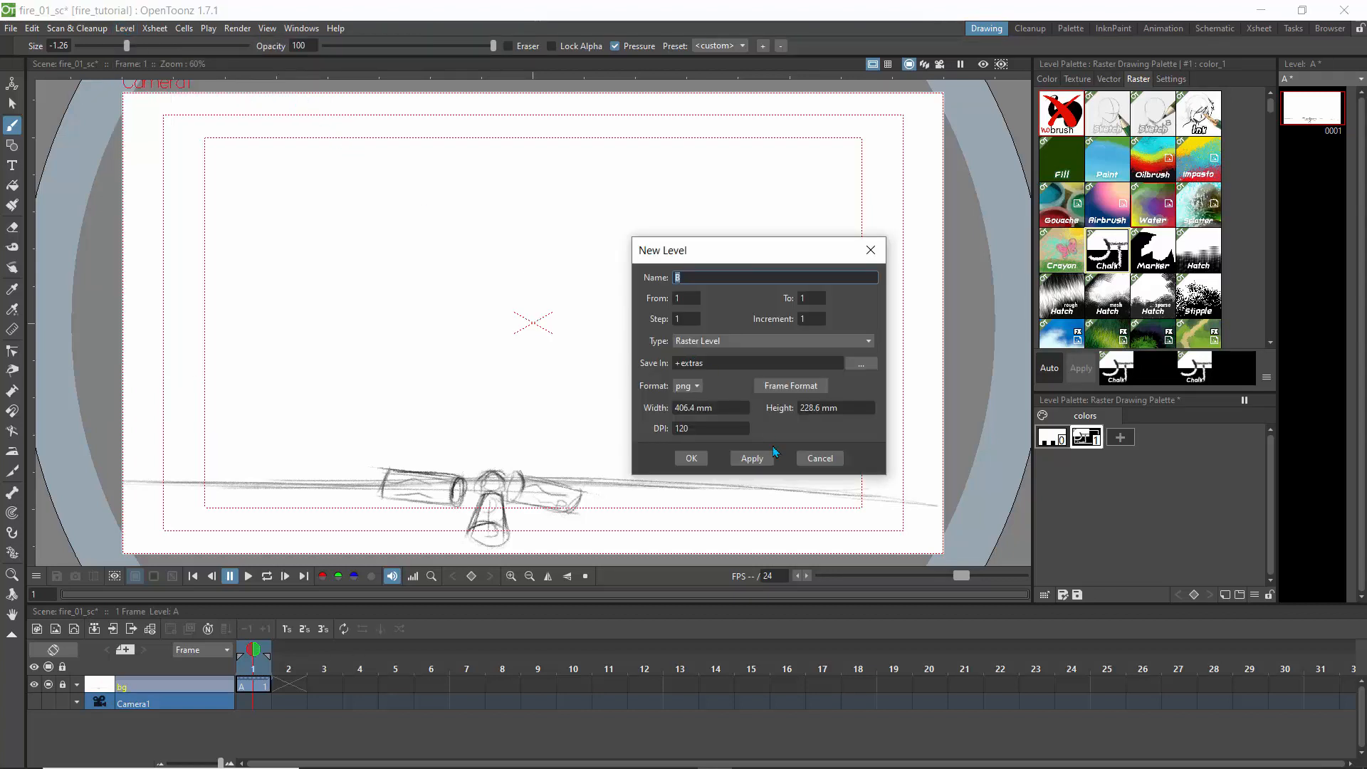
pyautogui.click(695, 461)
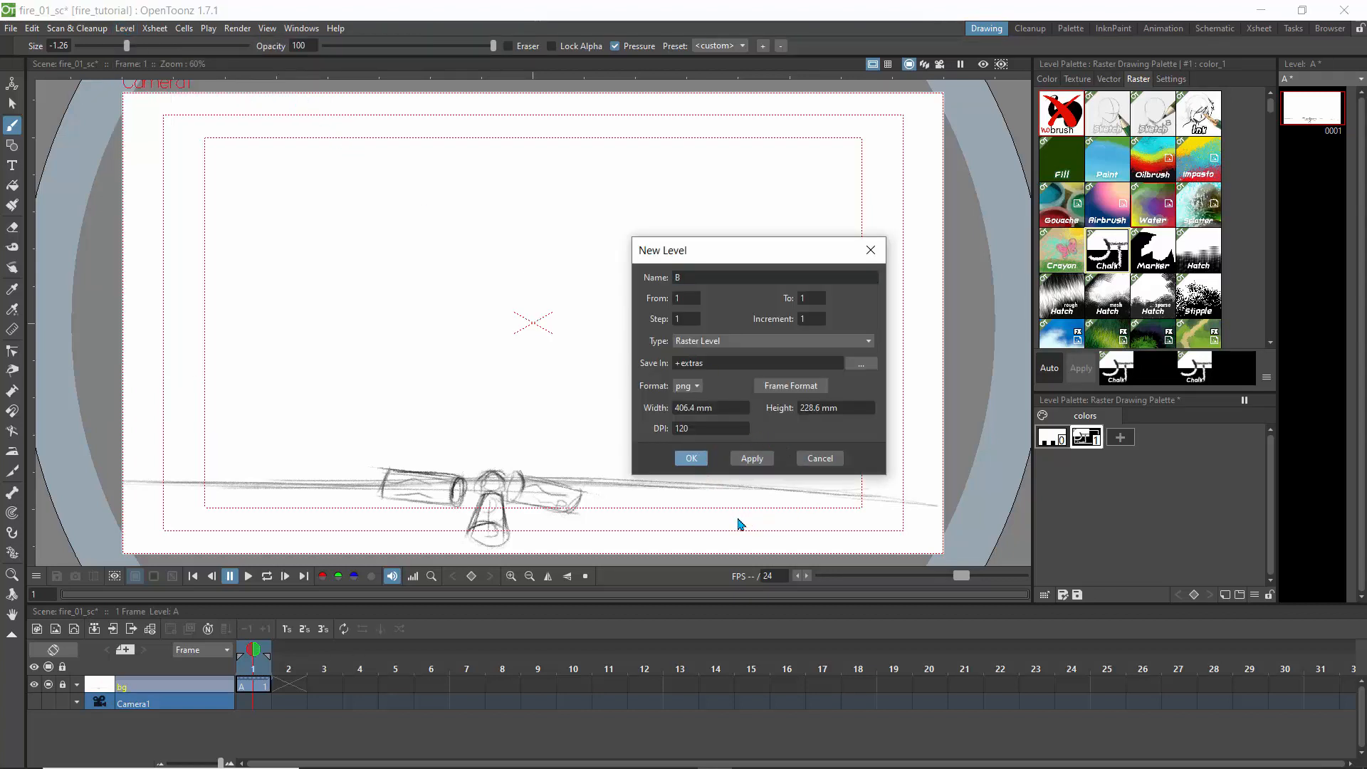
pyautogui.click(696, 460)
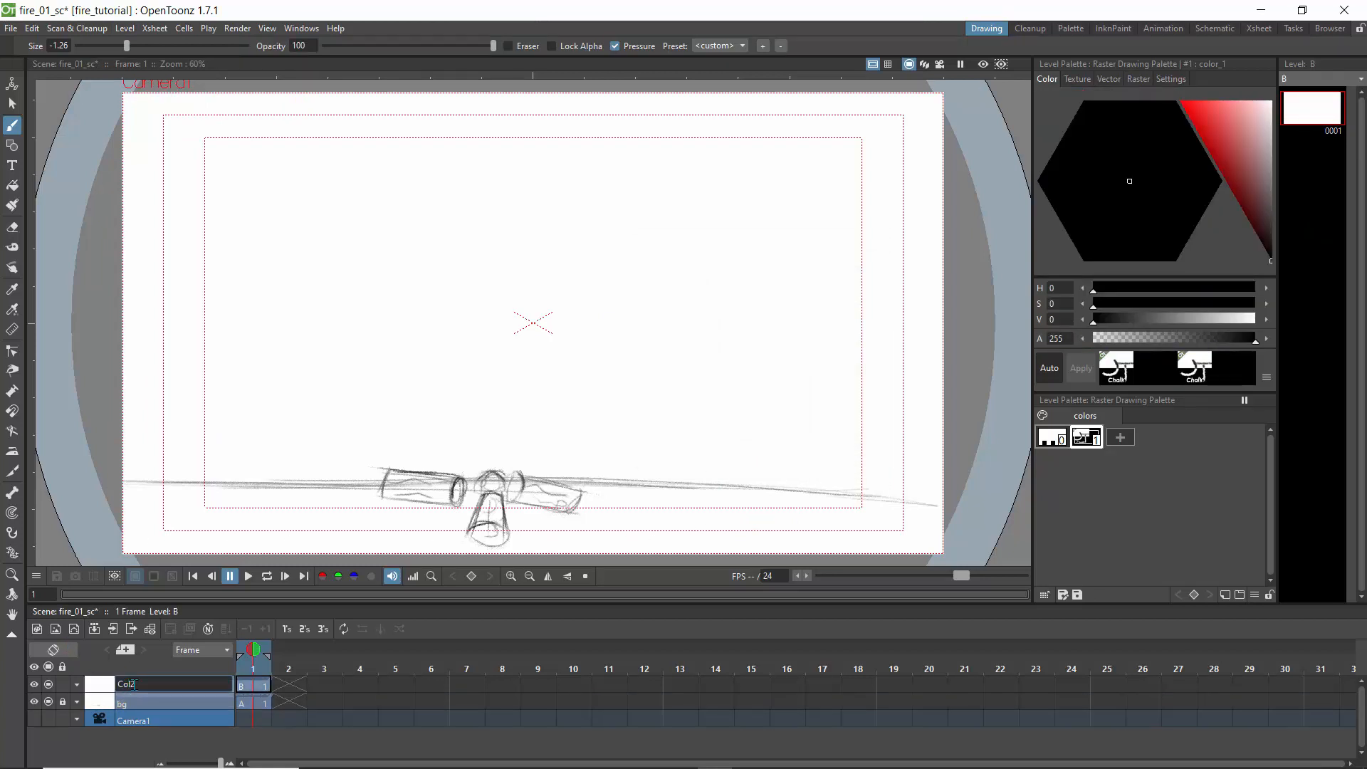
# Step: Rename the new level's column to fire_sketch'
pyautogui.doubleClick(131, 687)
pyautogui.doubleClick(145, 685)
pyautogui.write('fire_sketch')
pyautogui.press('Return')
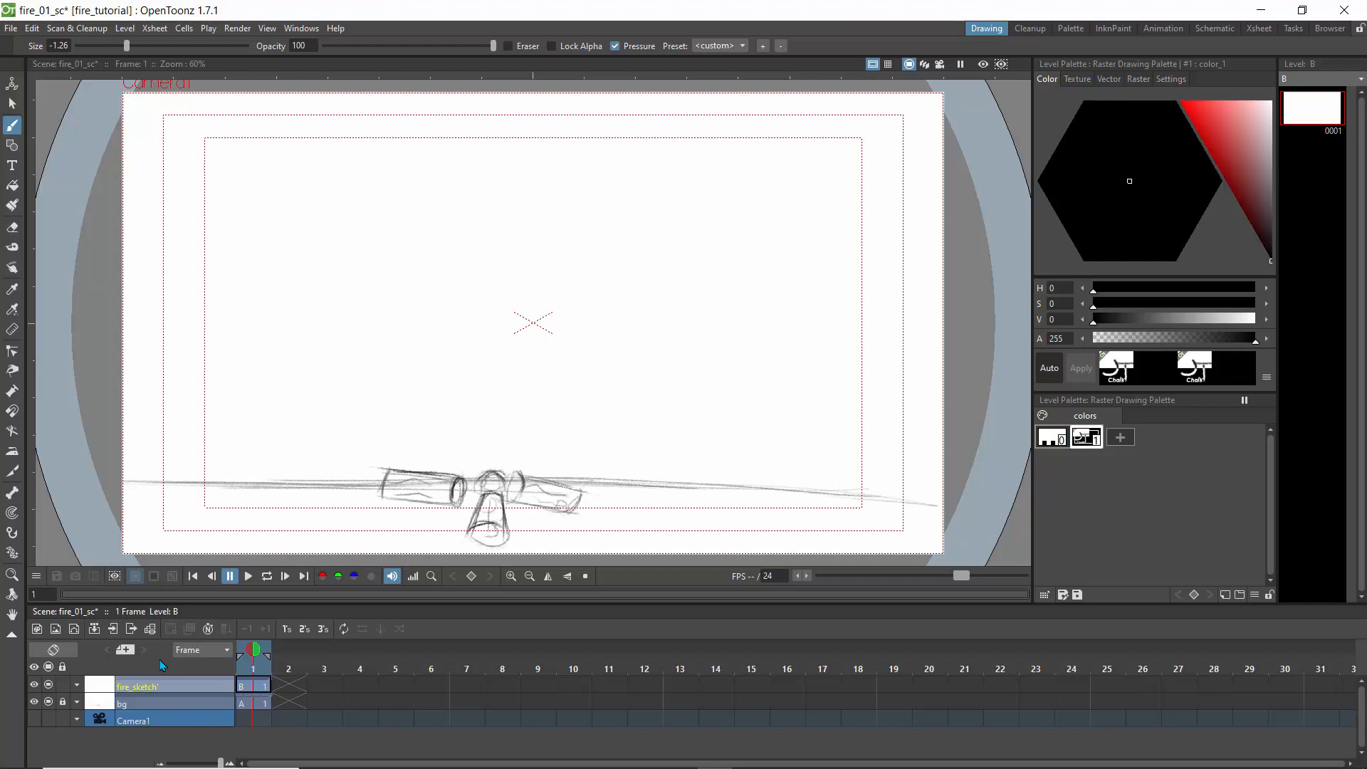
# Step: Sketch a tall rectangle, a separate circle with a curved arrow leading into the rectangle, and a circle overlapping the rectangle's sides
pyautogui.moveTo(257, 238)
pyautogui.mouseDown()
pyautogui.moveTo(372, 245)
pyautogui.moveTo(347, 413)
pyautogui.mouseUp()
pyautogui.moveTo(292, 226)
pyautogui.mouseDown()
pyautogui.moveTo(277, 402)
pyautogui.moveTo(354, 408)
pyautogui.moveTo(316, 401)
pyautogui.mouseUp()
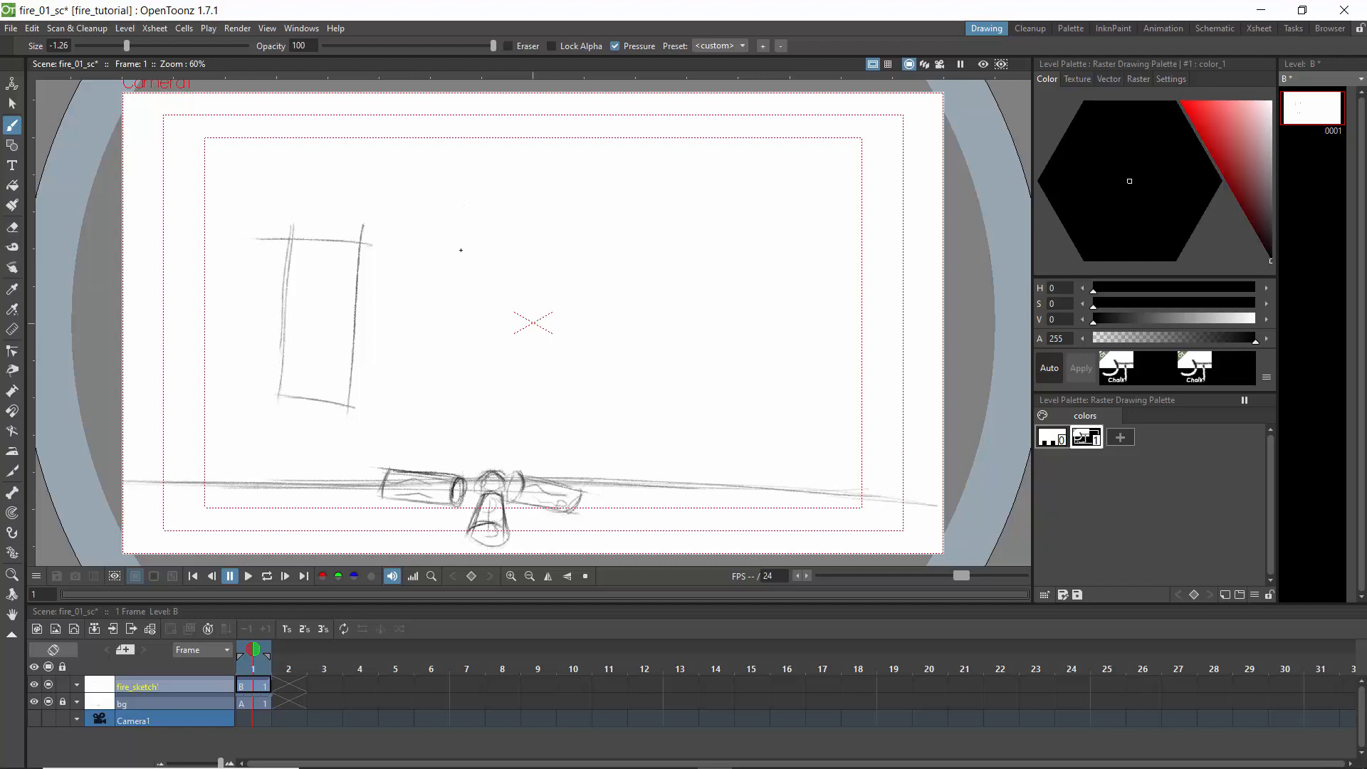
pyautogui.moveTo(490, 181)
pyautogui.mouseDown()
pyautogui.moveTo(451, 214)
pyautogui.moveTo(499, 180)
pyautogui.moveTo(502, 267)
pyautogui.mouseUp()
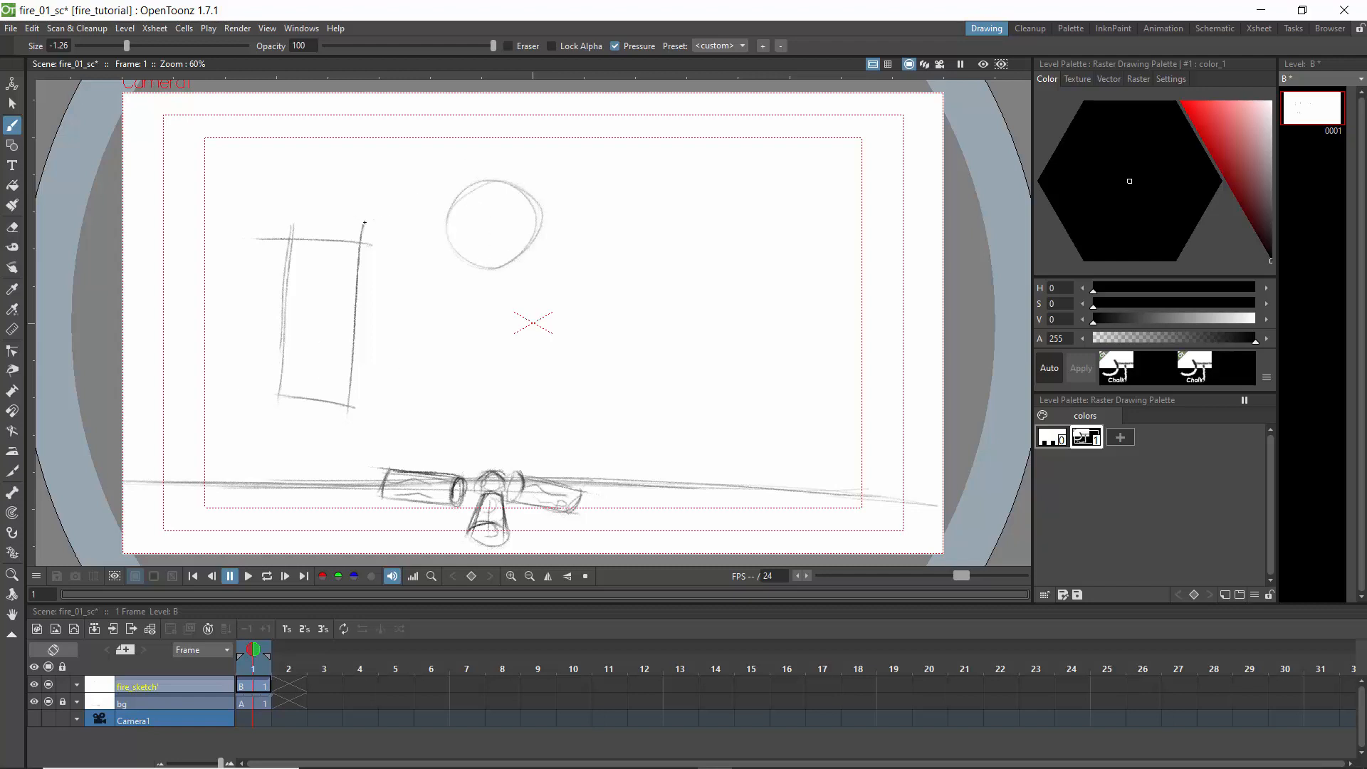
pyautogui.moveTo(426, 193); pyautogui.dragTo(326, 221)
pyautogui.moveTo(270, 302)
pyautogui.mouseDown()
pyautogui.moveTo(352, 285)
pyautogui.moveTo(271, 301)
pyautogui.moveTo(333, 362)
pyautogui.moveTo(360, 289)
pyautogui.moveTo(267, 294)
pyautogui.mouseUp()
pyautogui.moveTo(290, 235)
pyautogui.mouseDown()
pyautogui.moveTo(292, 276)
pyautogui.moveTo(269, 326)
pyautogui.mouseUp()
# Step: Sketch two curved vertical lines bulging outward beside the first diagram, with a circle between them
pyautogui.moveTo(600, 243)
pyautogui.mouseDown()
pyautogui.moveTo(577, 343)
pyautogui.moveTo(575, 324)
pyautogui.moveTo(586, 393)
pyautogui.mouseUp()
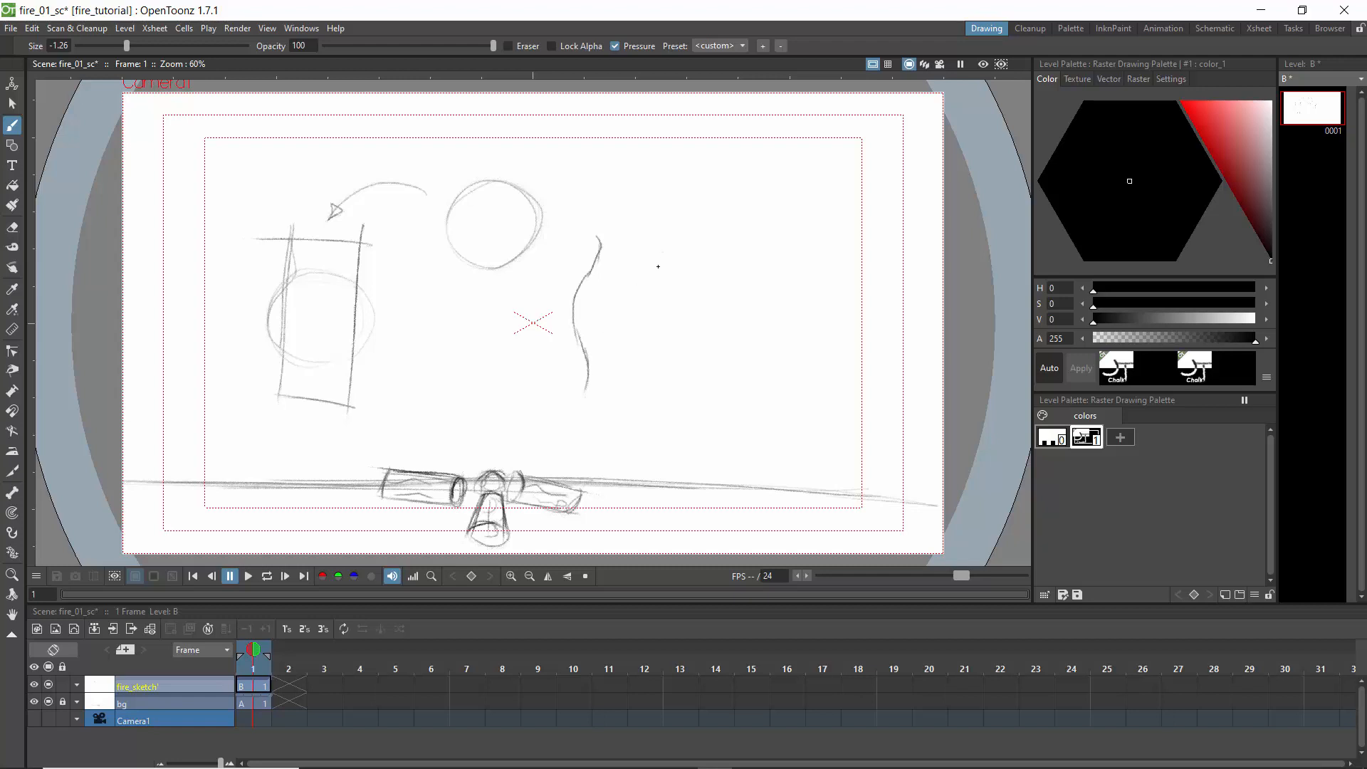
pyautogui.moveTo(662, 246)
pyautogui.mouseDown()
pyautogui.moveTo(671, 305)
pyautogui.moveTo(651, 362)
pyautogui.moveTo(666, 338)
pyautogui.moveTo(630, 386)
pyautogui.moveTo(642, 364)
pyautogui.moveTo(631, 406)
pyautogui.mouseUp()
pyautogui.moveTo(596, 291)
pyautogui.mouseDown()
pyautogui.moveTo(639, 277)
pyautogui.moveTo(649, 335)
pyautogui.moveTo(639, 307)
pyautogui.moveTo(634, 341)
pyautogui.moveTo(591, 292)
pyautogui.moveTo(595, 322)
pyautogui.mouseUp()
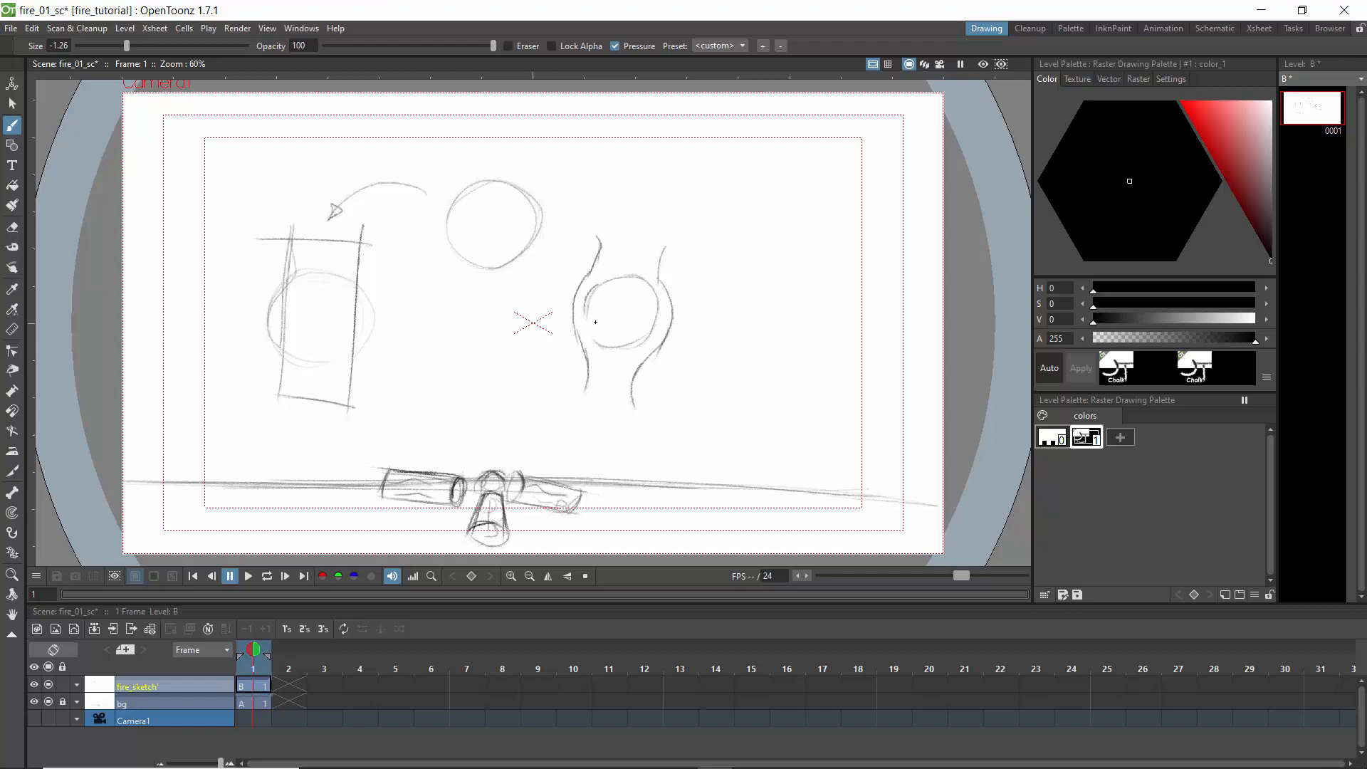
# Step: Close the base of the second diagram, extend its side lines upward, and add an upward arrow inside its circle
pyautogui.moveTo(583, 381)
pyautogui.mouseDown()
pyautogui.moveTo(581, 408)
pyautogui.moveTo(616, 421)
pyautogui.moveTo(633, 407)
pyautogui.mouseUp()
pyautogui.moveTo(663, 250); pyautogui.dragTo(668, 206)
pyautogui.moveTo(602, 245); pyautogui.dragTo(633, 193)
pyautogui.moveTo(625, 323); pyautogui.dragTo(642, 270)
# Step: Sketch a third flame-like outline with a high bulge beside the second diagram, containing a circle with an upward arrow
pyautogui.moveTo(724, 213)
pyautogui.mouseDown()
pyautogui.moveTo(747, 294)
pyautogui.moveTo(767, 218)
pyautogui.moveTo(780, 263)
pyautogui.moveTo(713, 273)
pyautogui.moveTo(736, 205)
pyautogui.moveTo(698, 292)
pyautogui.moveTo(707, 301)
pyautogui.moveTo(698, 283)
pyautogui.moveTo(710, 321)
pyautogui.moveTo(689, 412)
pyautogui.mouseUp()
pyautogui.moveTo(740, 305); pyautogui.dragTo(707, 416)
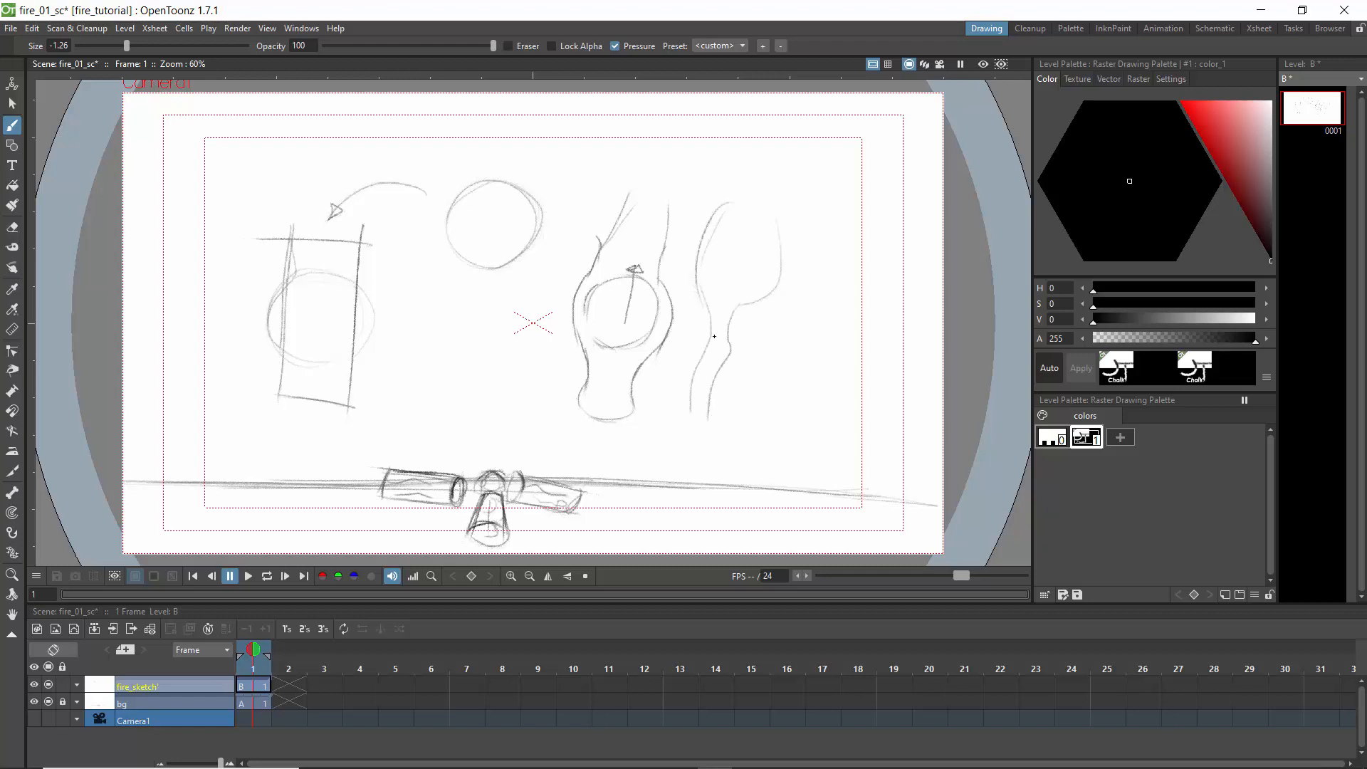
pyautogui.moveTo(752, 218)
pyautogui.mouseDown()
pyautogui.moveTo(710, 266)
pyautogui.moveTo(749, 297)
pyautogui.moveTo(735, 215)
pyautogui.moveTo(734, 275)
pyautogui.moveTo(752, 243)
pyautogui.mouseUp()
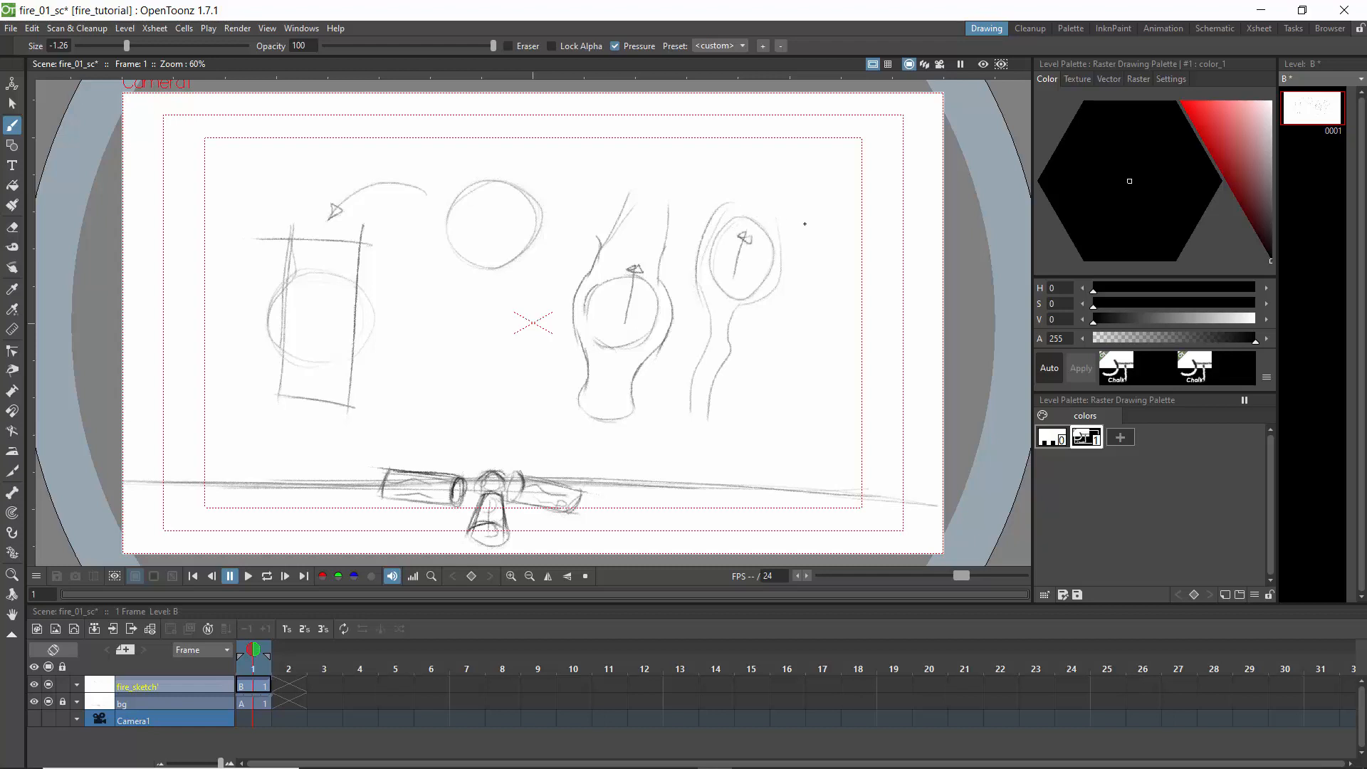
# Step: Sketch a narrow fourth outline with a small circle in its tip and a separate circle above, and add finishing strokes to the neighbouring outlines
pyautogui.moveTo(804, 154)
pyautogui.mouseDown()
pyautogui.moveTo(787, 191)
pyautogui.moveTo(814, 183)
pyautogui.moveTo(801, 150)
pyautogui.mouseUp()
pyautogui.moveTo(814, 417)
pyautogui.mouseDown()
pyautogui.moveTo(832, 262)
pyautogui.moveTo(794, 329)
pyautogui.moveTo(778, 388)
pyautogui.mouseUp()
pyautogui.moveTo(831, 301)
pyautogui.mouseDown()
pyautogui.moveTo(822, 239)
pyautogui.moveTo(777, 413)
pyautogui.moveTo(801, 425)
pyautogui.mouseUp()
pyautogui.moveTo(691, 394); pyautogui.dragTo(702, 416)
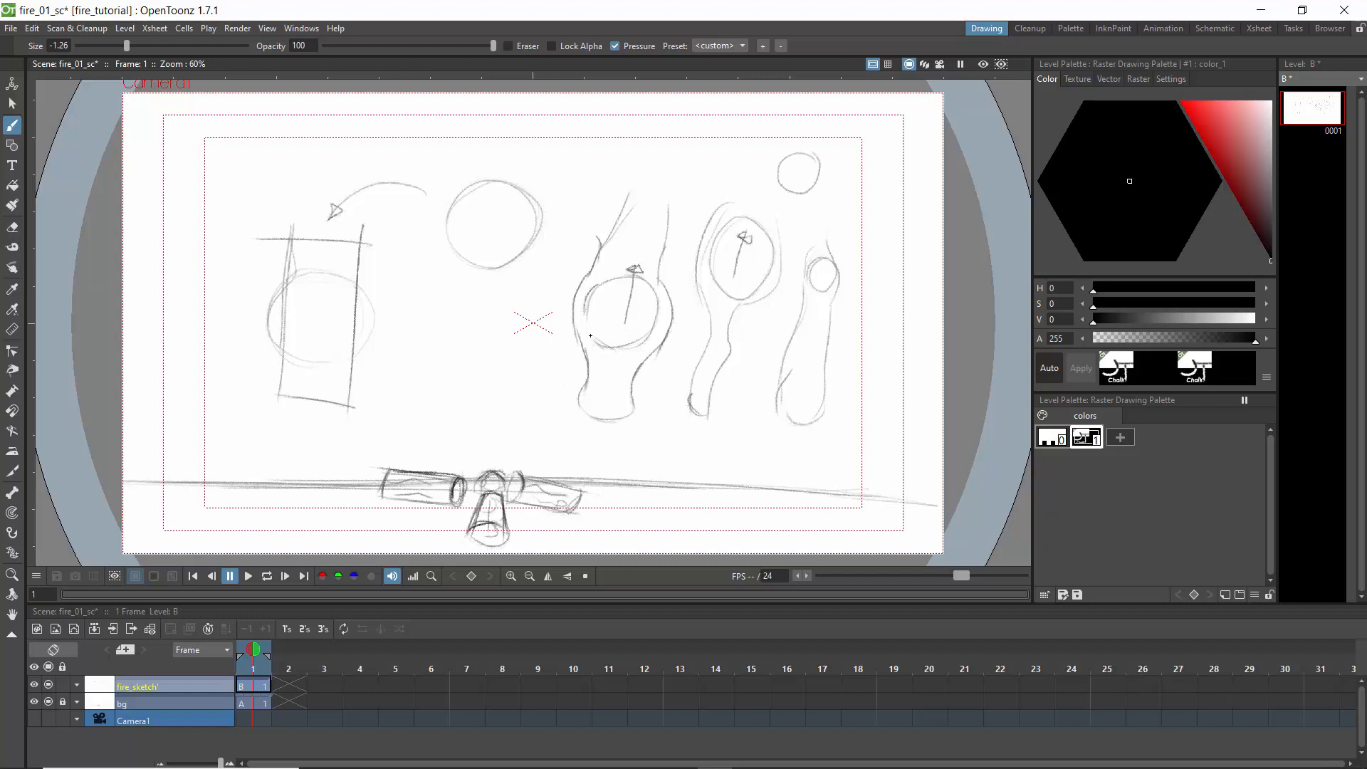
pyautogui.moveTo(604, 381); pyautogui.dragTo(608, 364)
# Step: Sketch a row of three circles above the rectangle diagram and draw curved lines along their sides
pyautogui.moveTo(224, 153)
pyautogui.mouseDown()
pyautogui.moveTo(237, 186)
pyautogui.moveTo(241, 155)
pyautogui.moveTo(318, 165)
pyautogui.moveTo(295, 140)
pyautogui.mouseUp()
pyautogui.moveTo(343, 190); pyautogui.dragTo(360, 158)
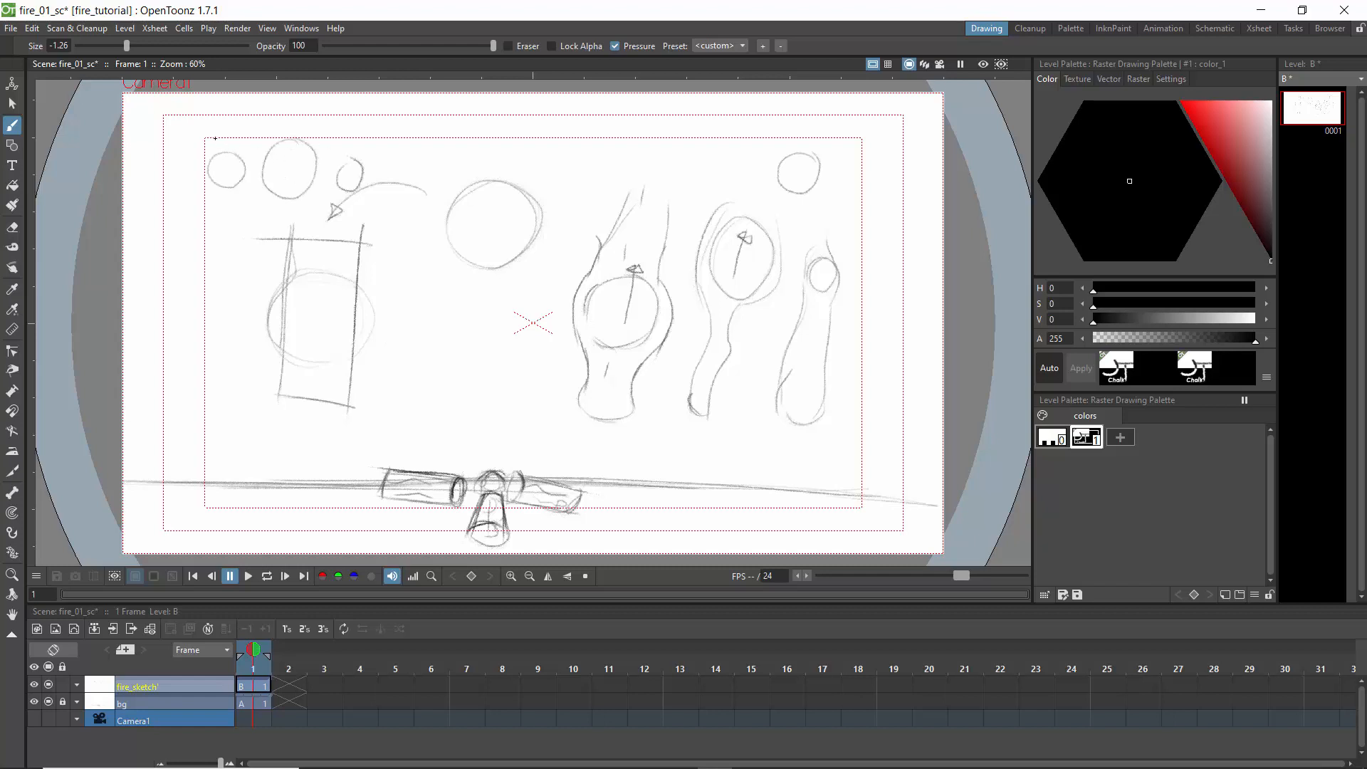
pyautogui.moveTo(215, 145)
pyautogui.mouseDown()
pyautogui.moveTo(199, 179)
pyautogui.moveTo(234, 201)
pyautogui.mouseUp()
pyautogui.moveTo(278, 121); pyautogui.dragTo(254, 214)
pyautogui.moveTo(317, 148); pyautogui.dragTo(287, 218)
pyautogui.moveTo(345, 158)
pyautogui.mouseDown()
pyautogui.moveTo(319, 202)
pyautogui.moveTo(330, 224)
pyautogui.mouseUp()
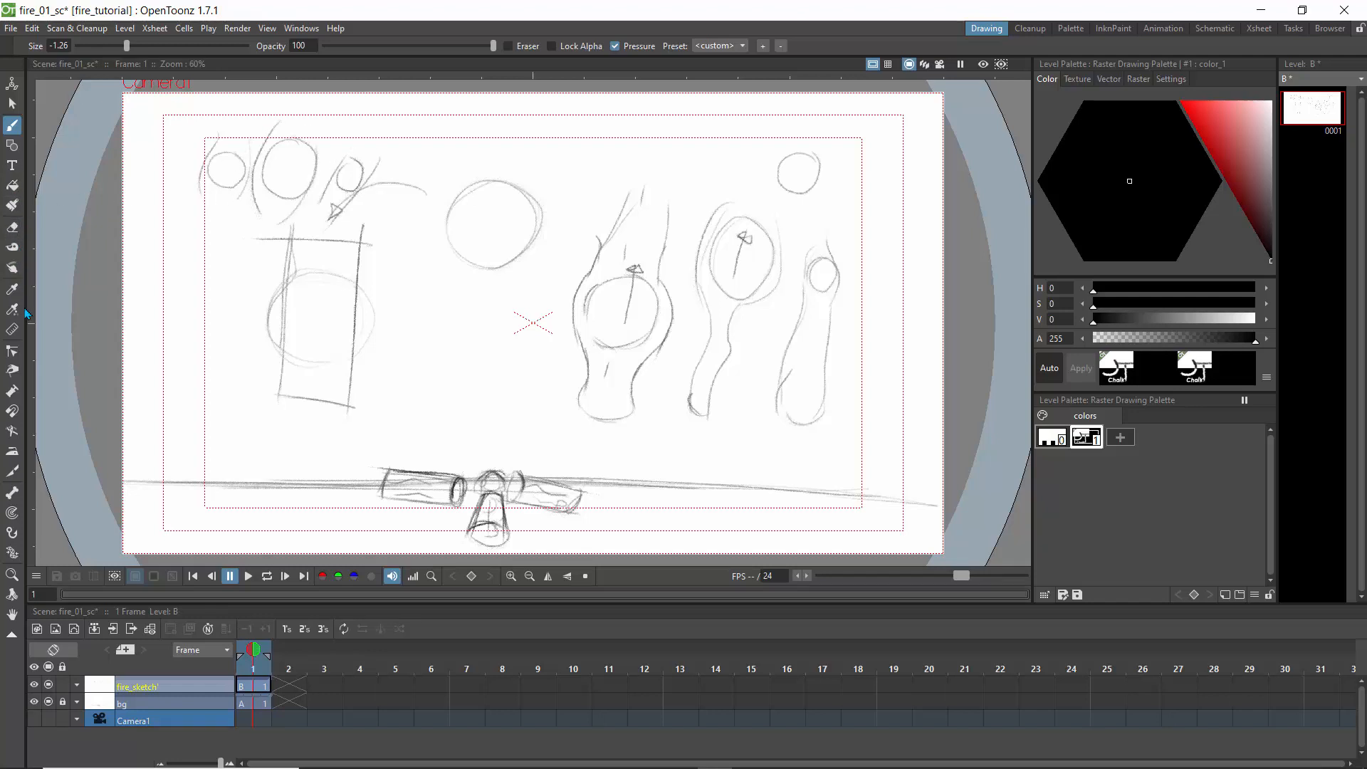
# Step: Erase all the explanatory diagrams from the fire_sketch' level using an eraser size of 1000
pyautogui.click(12, 227)
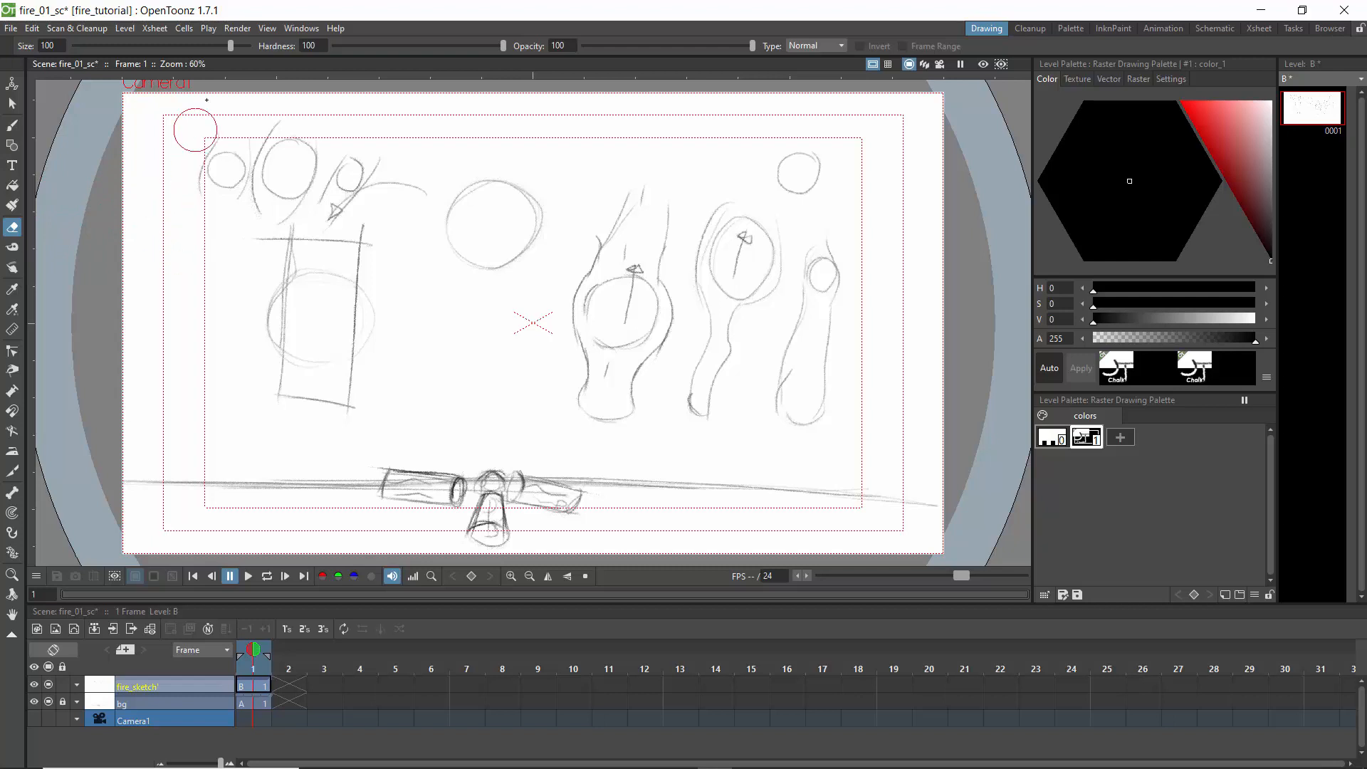
pyautogui.moveTo(231, 46); pyautogui.dragTo(249, 45)
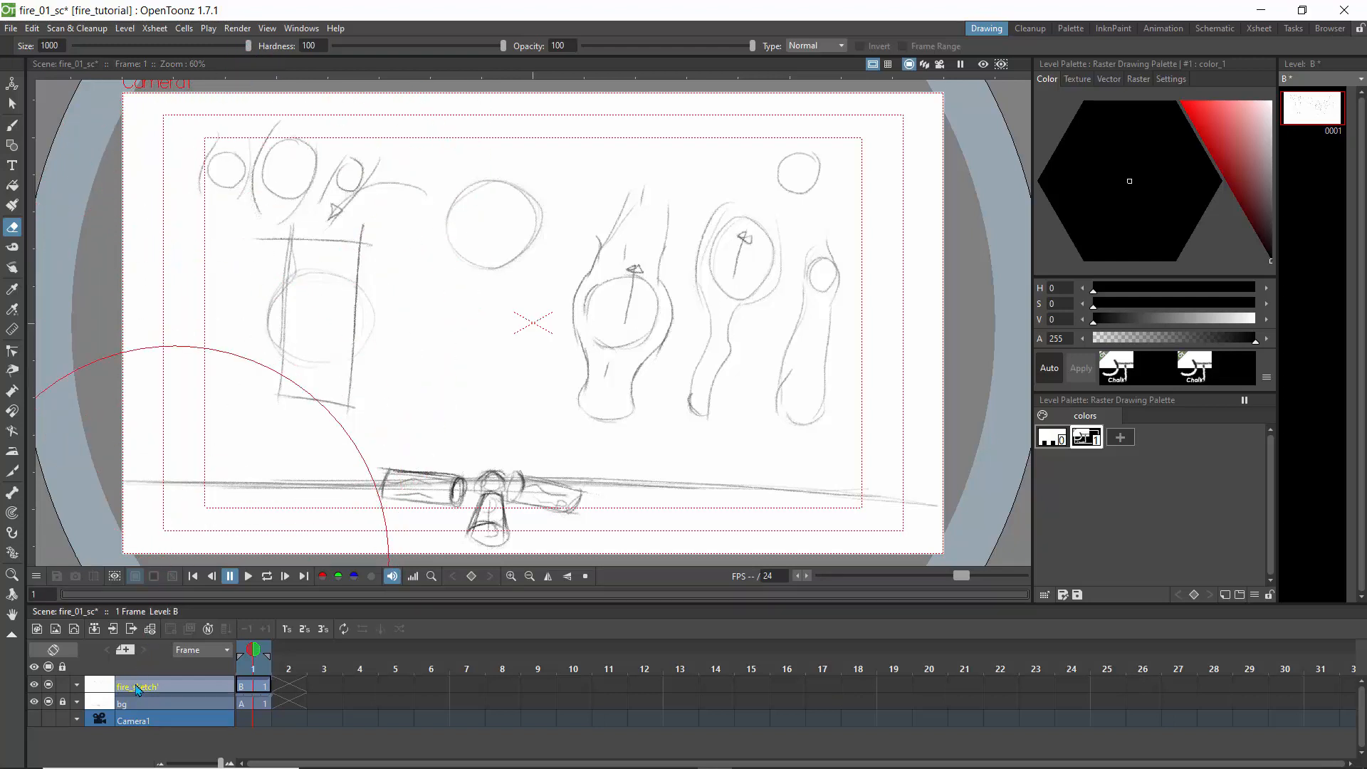
pyautogui.moveTo(299, 306)
pyautogui.mouseDown()
pyautogui.moveTo(534, 320)
pyautogui.moveTo(625, 217)
pyautogui.mouseUp()
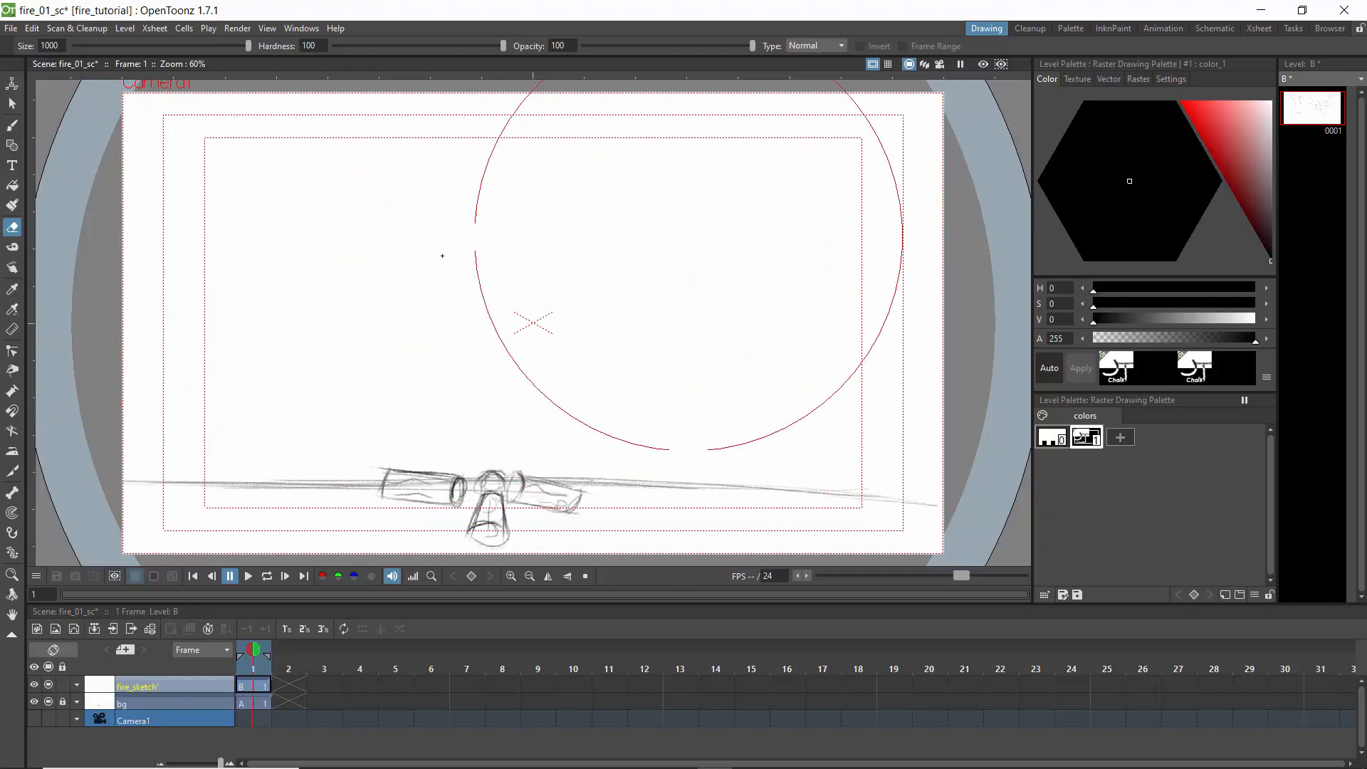
# Step: Unlock the bg column, brush an X where the campfire logs meet, relock it, and make fire_sketch' the current column
pyautogui.click(12, 126)
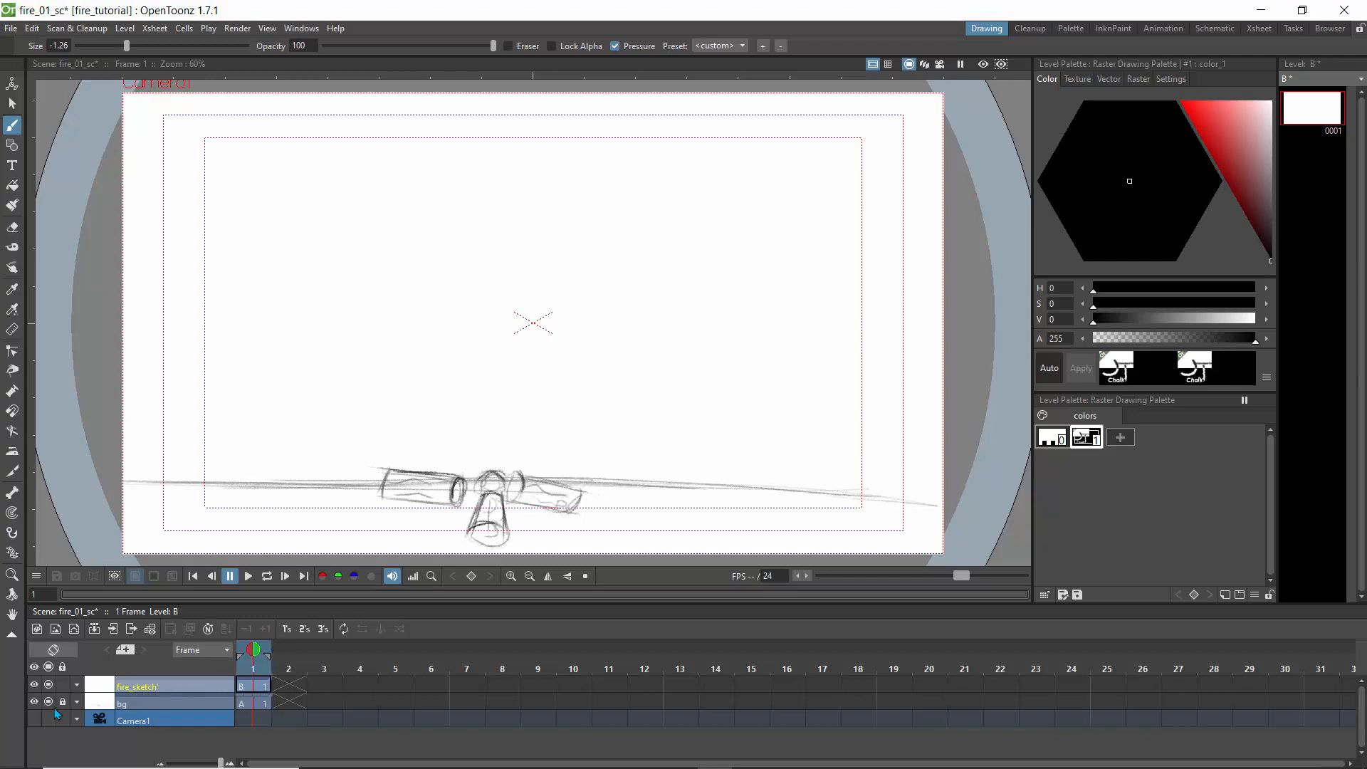
pyautogui.click(127, 703)
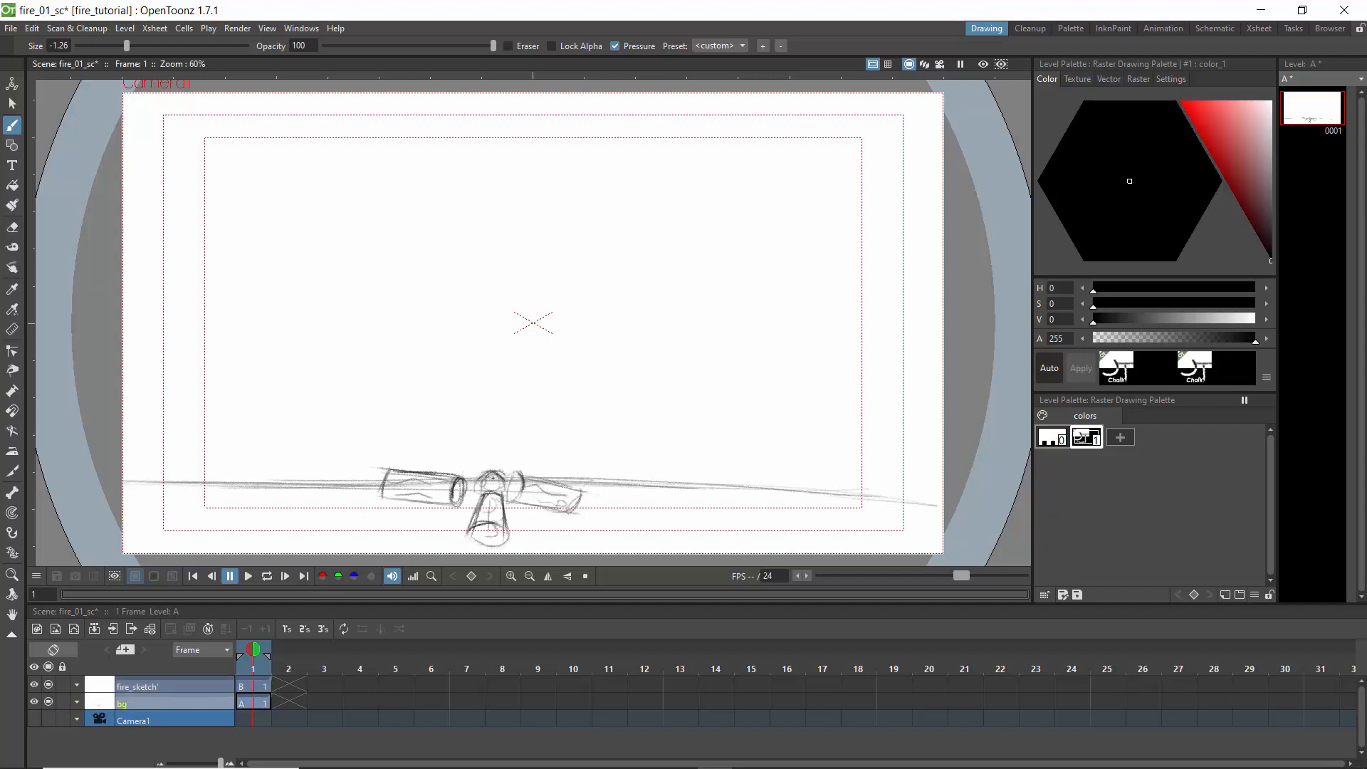
pyautogui.moveTo(499, 474)
pyautogui.mouseDown()
pyautogui.moveTo(482, 487)
pyautogui.moveTo(501, 492)
pyautogui.moveTo(484, 487)
pyautogui.mouseUp()
pyautogui.click(63, 700)
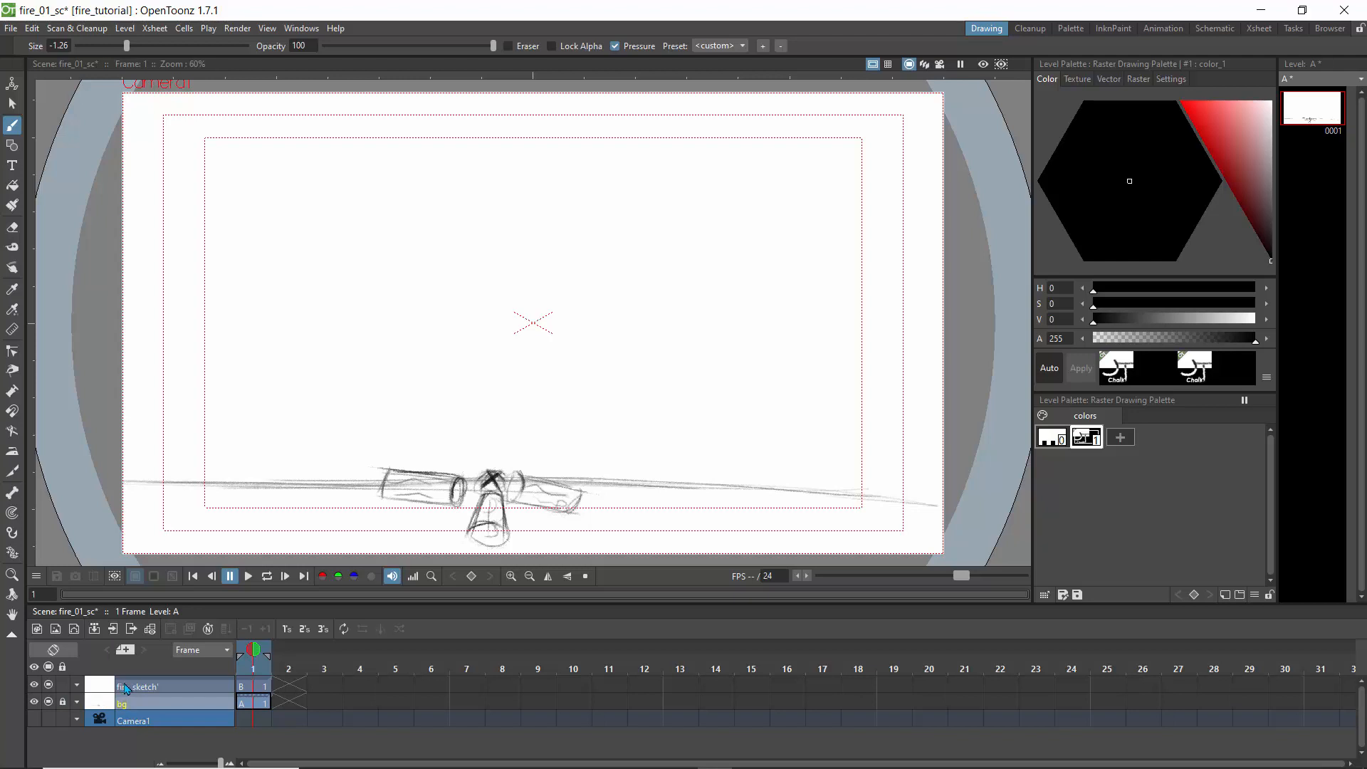
pyautogui.click(123, 689)
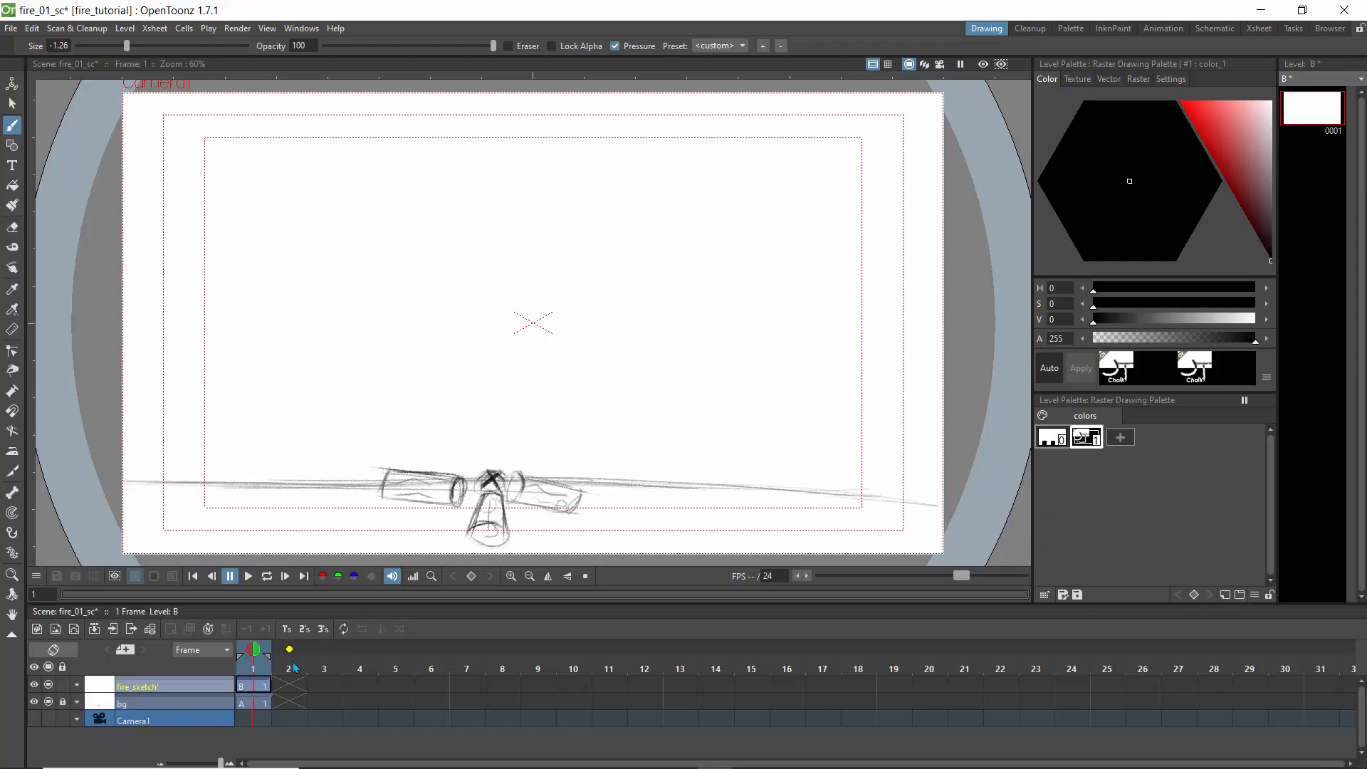
pyautogui.moveTo(259, 655)
pyautogui.mouseDown()
pyautogui.moveTo(322, 662)
pyautogui.moveTo(254, 655)
pyautogui.mouseUp()
pyautogui.click(304, 628)
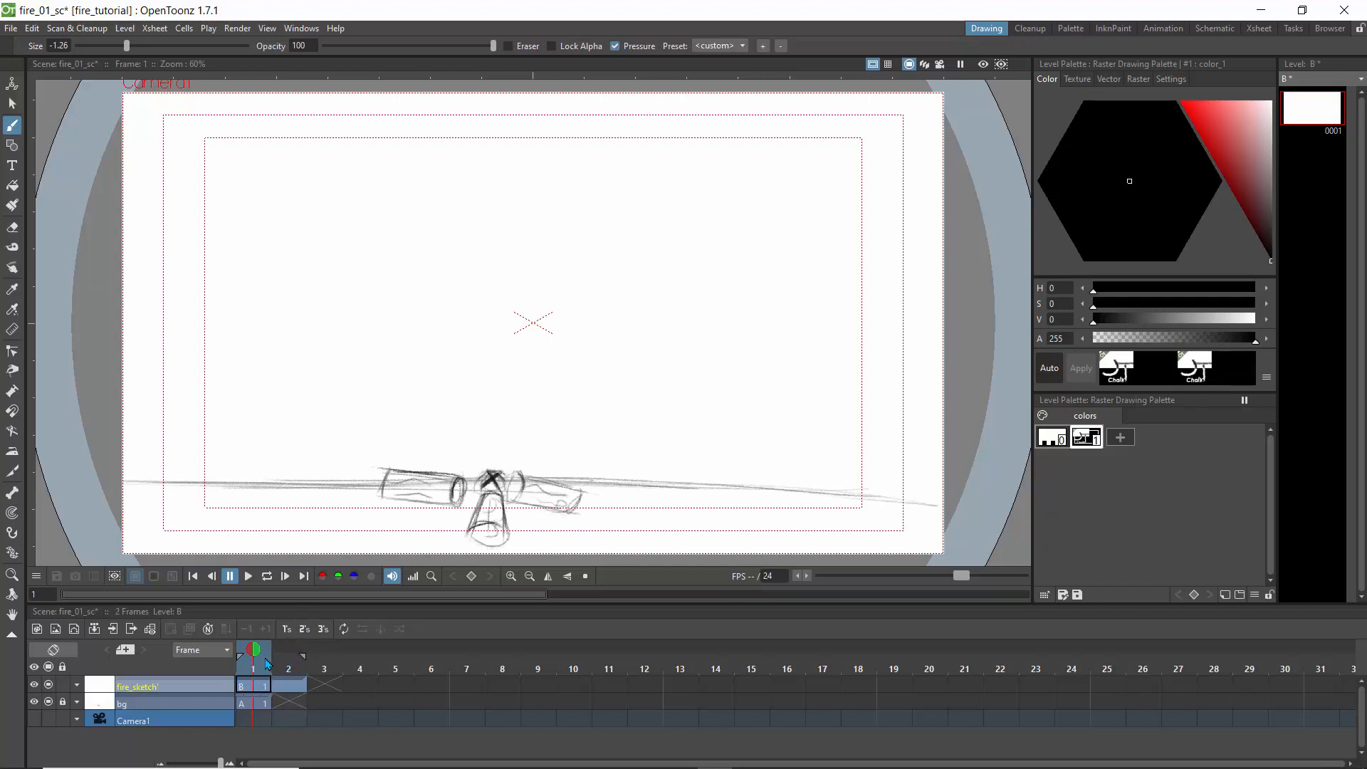
pyautogui.moveTo(267, 664)
pyautogui.mouseDown()
pyautogui.moveTo(324, 656)
pyautogui.moveTo(249, 660)
pyautogui.mouseUp()
pyautogui.click(287, 630)
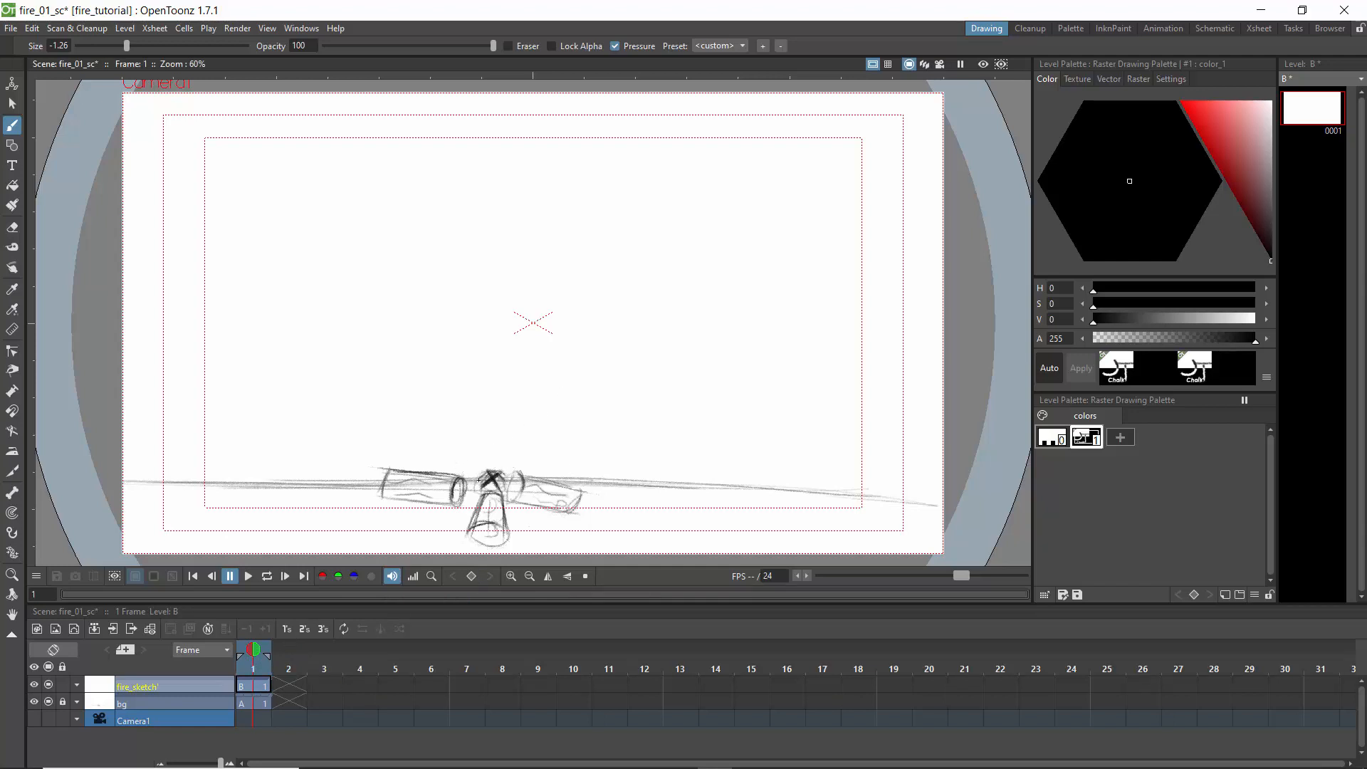
# Step: Draw a closed flame outline on frame 1 of fire_sketch', rising from the X and curving to a pointed tip with small side notches
pyautogui.moveTo(502, 479)
pyautogui.mouseDown()
pyautogui.moveTo(532, 336)
pyautogui.moveTo(493, 373)
pyautogui.moveTo(475, 467)
pyautogui.mouseUp()
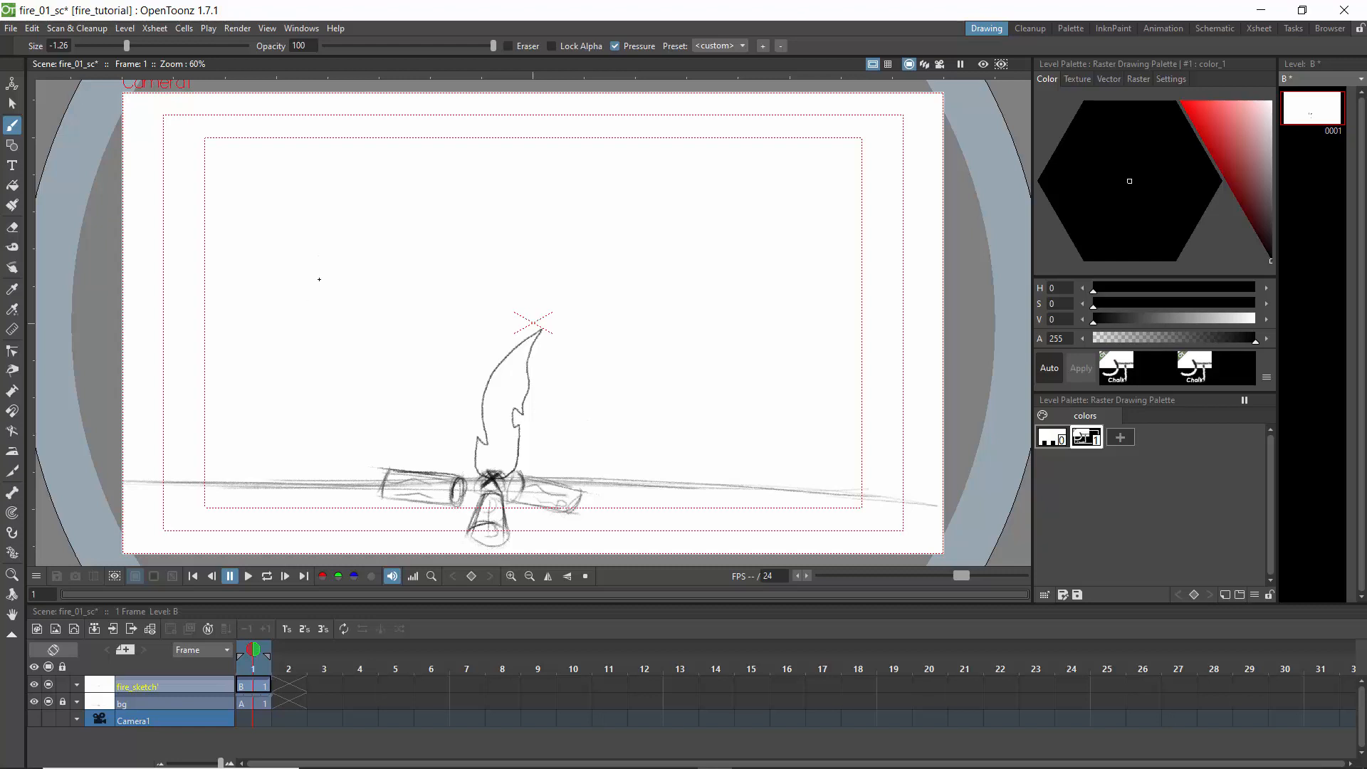
# Step: Sketch a curved sword with a curled guard and jagged edges beside the flame, plus a small flame shape below it
pyautogui.moveTo(376, 192); pyautogui.dragTo(335, 320)
pyautogui.moveTo(375, 193)
pyautogui.mouseDown()
pyautogui.moveTo(378, 152)
pyautogui.moveTo(318, 198)
pyautogui.moveTo(332, 326)
pyautogui.moveTo(331, 290)
pyautogui.moveTo(298, 287)
pyautogui.moveTo(332, 268)
pyautogui.moveTo(282, 277)
pyautogui.moveTo(341, 254)
pyautogui.mouseUp()
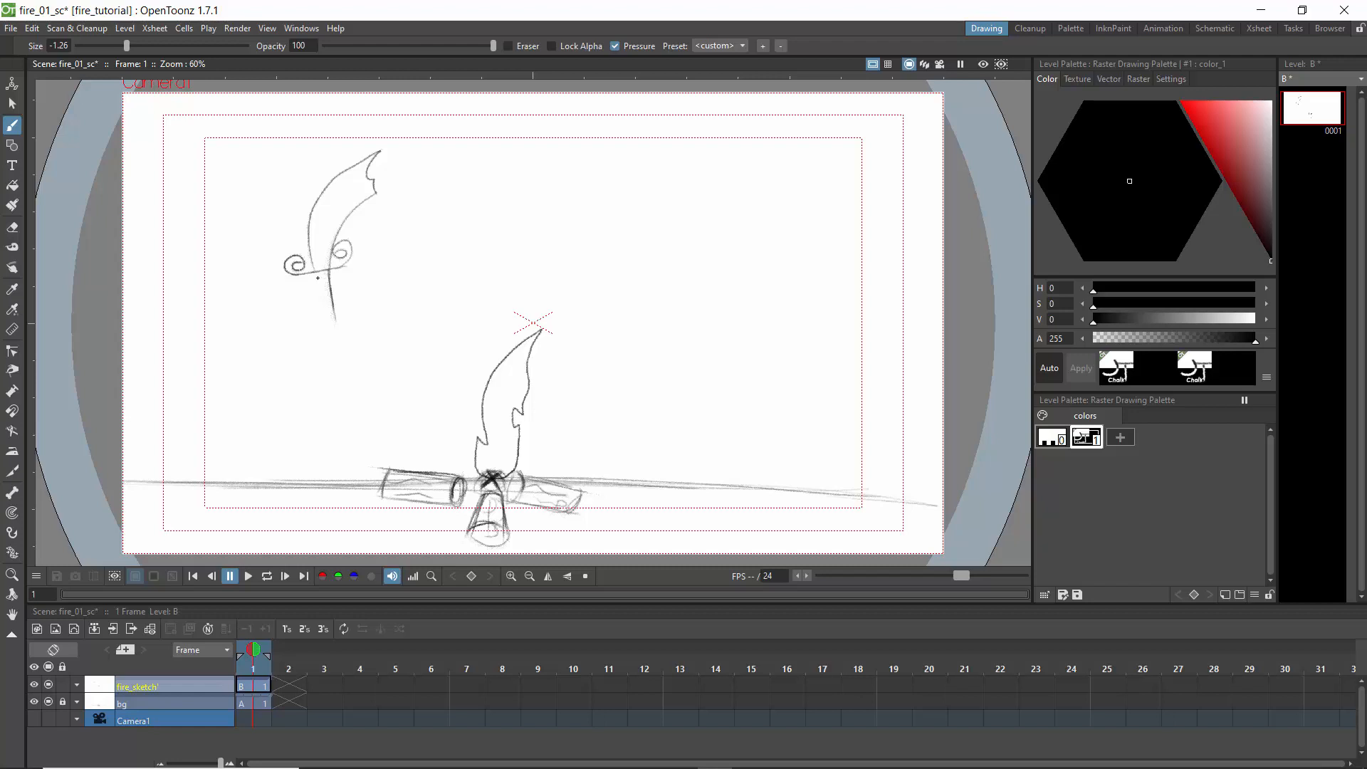
pyautogui.moveTo(317, 300); pyautogui.dragTo(328, 279)
pyautogui.moveTo(323, 245); pyautogui.dragTo(321, 266)
pyautogui.moveTo(275, 428)
pyautogui.mouseDown()
pyautogui.moveTo(278, 323)
pyautogui.moveTo(251, 397)
pyautogui.moveTo(239, 388)
pyautogui.moveTo(265, 427)
pyautogui.mouseUp()
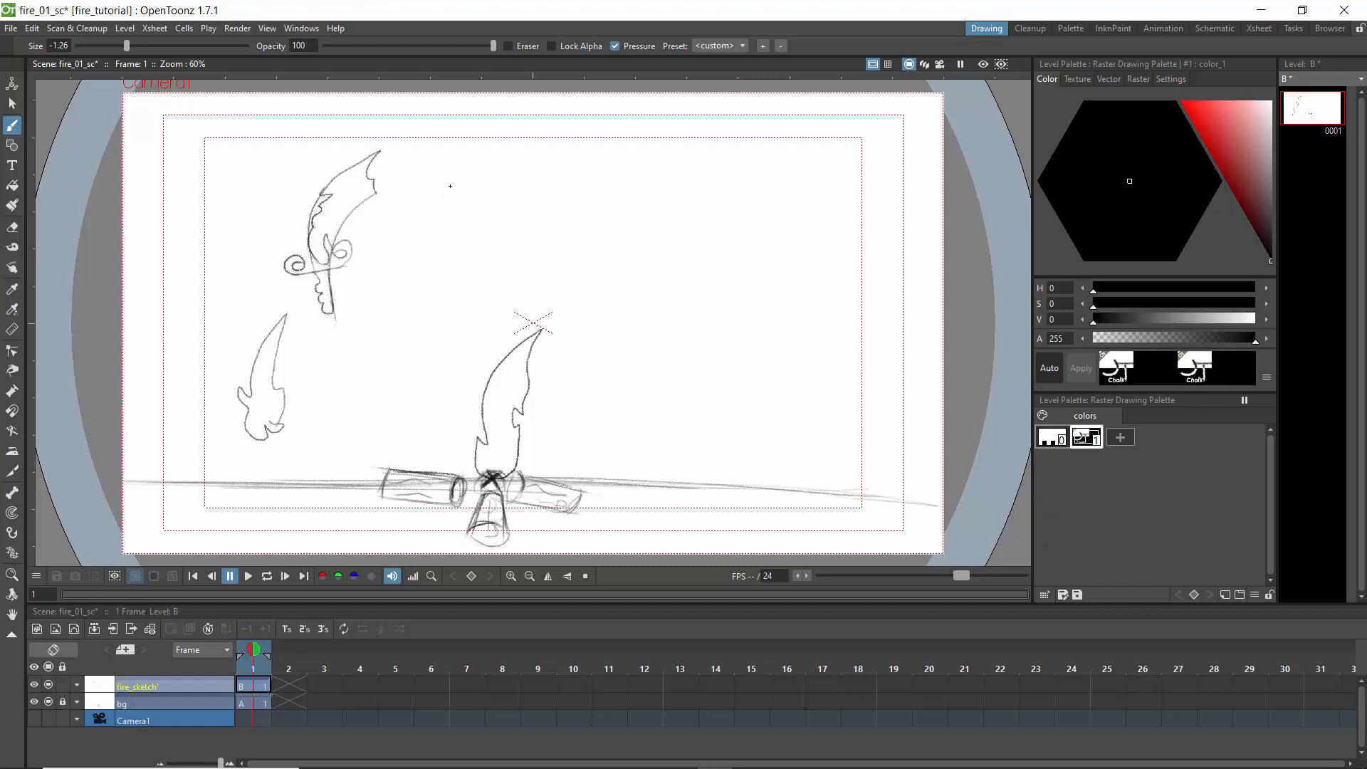
# Step: Sketch loose S-curves next to the sword and build a bundle of overlapping wavy strokes into a flame shape
pyautogui.moveTo(456, 180)
pyautogui.mouseDown()
pyautogui.moveTo(421, 256)
pyautogui.moveTo(367, 280)
pyautogui.moveTo(409, 341)
pyautogui.moveTo(390, 309)
pyautogui.moveTo(383, 365)
pyautogui.mouseUp()
pyautogui.moveTo(447, 332)
pyautogui.mouseDown()
pyautogui.moveTo(473, 307)
pyautogui.moveTo(485, 206)
pyautogui.mouseUp()
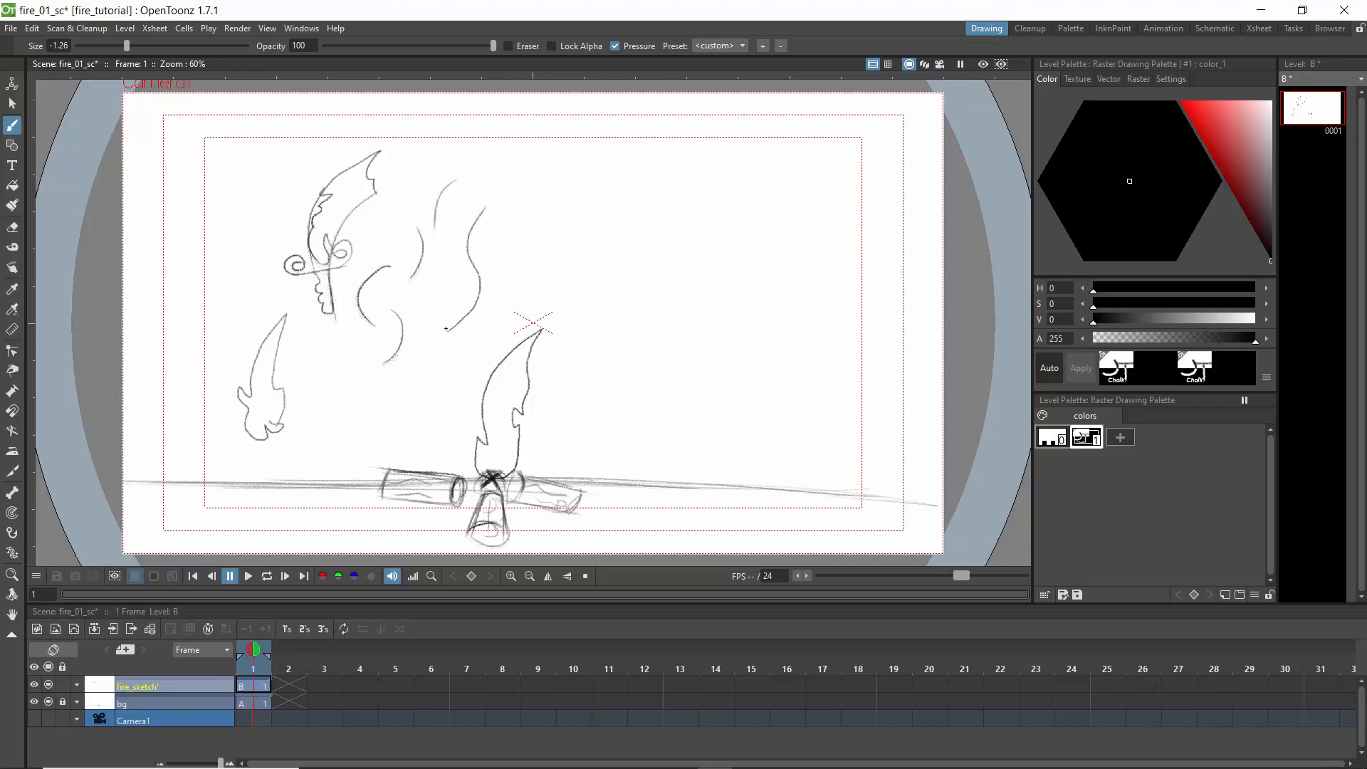
pyautogui.moveTo(440, 295)
pyautogui.mouseDown()
pyautogui.moveTo(483, 257)
pyautogui.moveTo(496, 216)
pyautogui.mouseUp()
pyautogui.moveTo(467, 282)
pyautogui.mouseDown()
pyautogui.moveTo(432, 328)
pyautogui.moveTo(459, 317)
pyautogui.moveTo(436, 285)
pyautogui.moveTo(459, 213)
pyautogui.mouseUp()
pyautogui.moveTo(442, 326)
pyautogui.mouseDown()
pyautogui.moveTo(437, 292)
pyautogui.moveTo(481, 257)
pyautogui.moveTo(487, 215)
pyautogui.moveTo(487, 294)
pyautogui.moveTo(439, 331)
pyautogui.moveTo(418, 259)
pyautogui.moveTo(435, 205)
pyautogui.mouseUp()
pyautogui.moveTo(438, 270); pyautogui.dragTo(456, 346)
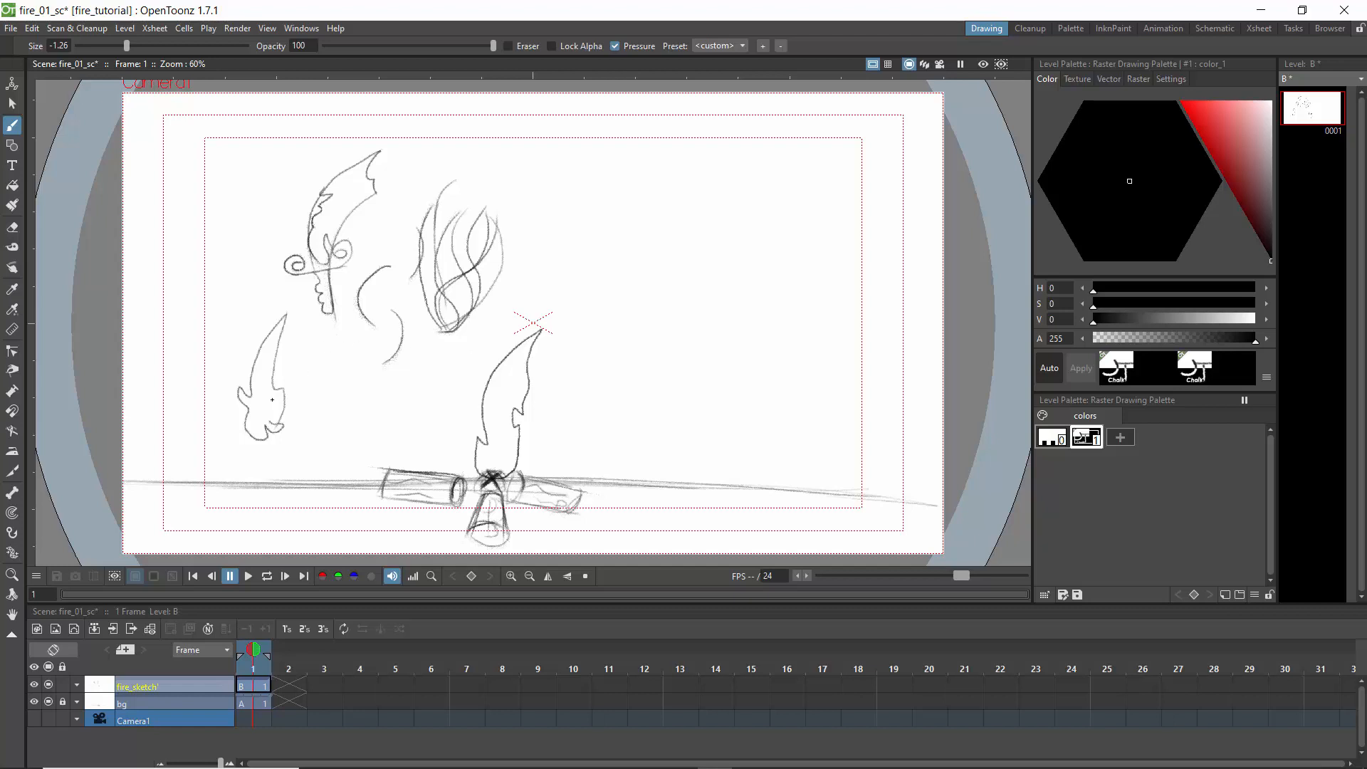
# Step: Set the eraser size to 96 and erase the side sketches, keeping only the campfire flame outline
pyautogui.click(13, 227)
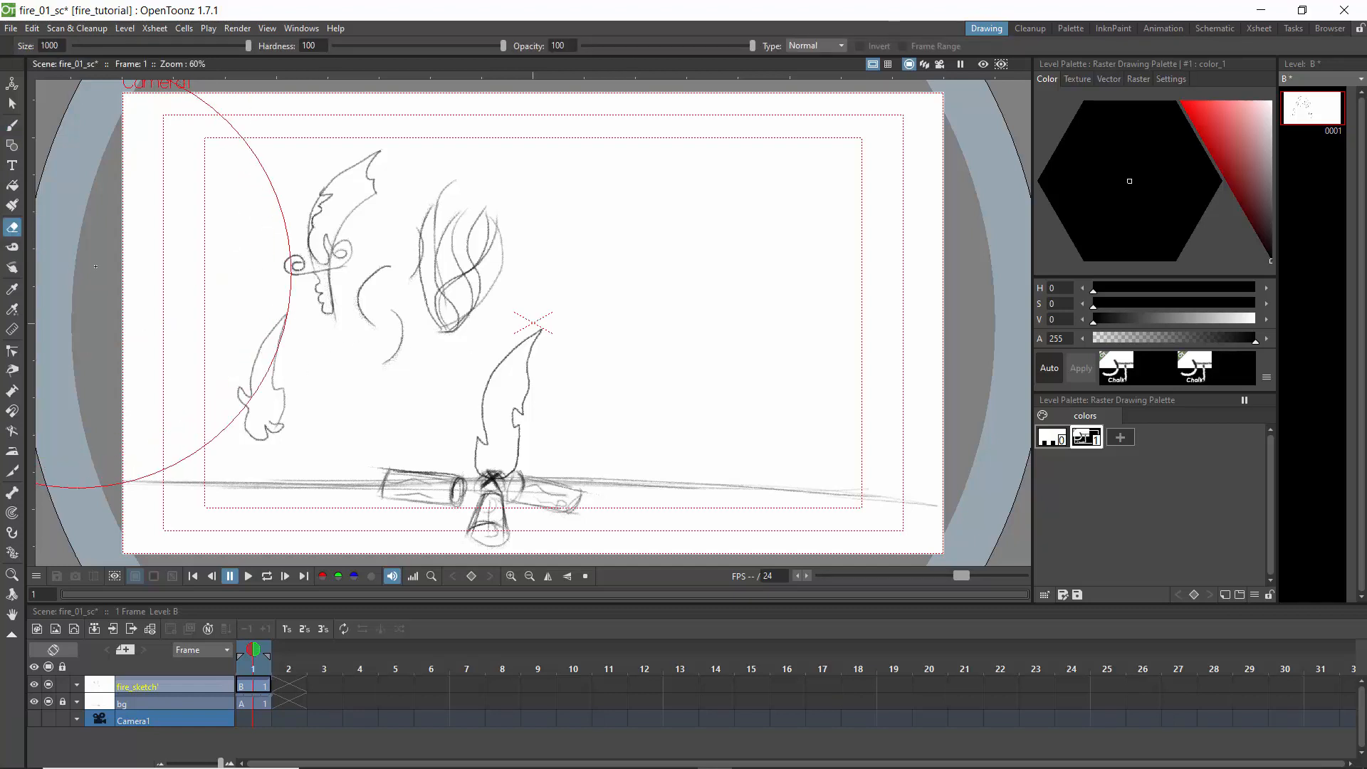
pyautogui.moveTo(248, 46); pyautogui.dragTo(229, 46)
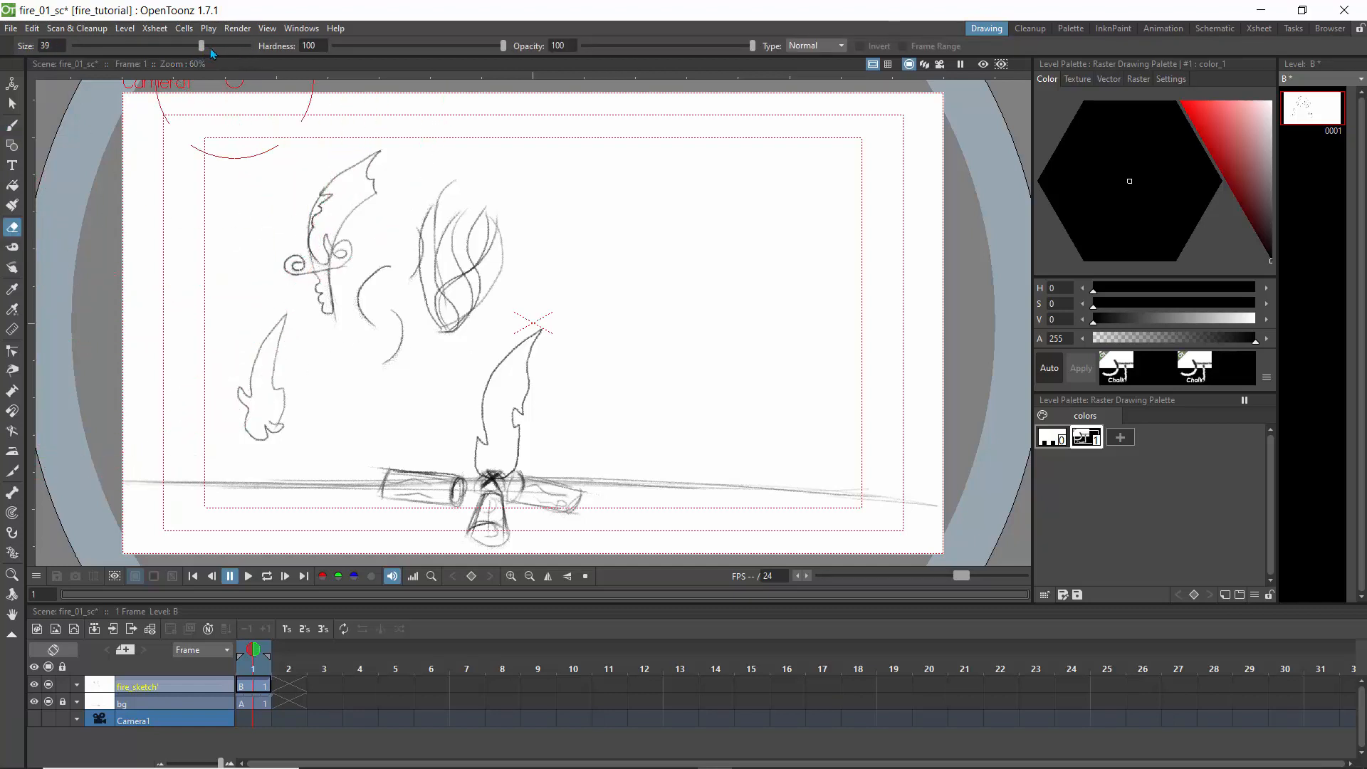
pyautogui.moveTo(272, 345)
pyautogui.mouseDown()
pyautogui.moveTo(241, 425)
pyautogui.moveTo(281, 424)
pyautogui.moveTo(285, 328)
pyautogui.moveTo(302, 382)
pyautogui.moveTo(328, 328)
pyautogui.moveTo(403, 335)
pyautogui.moveTo(390, 373)
pyautogui.moveTo(505, 247)
pyautogui.moveTo(449, 317)
pyautogui.moveTo(480, 263)
pyautogui.moveTo(430, 245)
pyautogui.moveTo(421, 196)
pyautogui.moveTo(445, 174)
pyautogui.moveTo(402, 308)
pyautogui.moveTo(362, 252)
pyautogui.moveTo(327, 259)
pyautogui.moveTo(366, 164)
pyautogui.moveTo(348, 167)
pyautogui.moveTo(285, 282)
pyautogui.moveTo(308, 277)
pyautogui.moveTo(296, 307)
pyautogui.mouseUp()
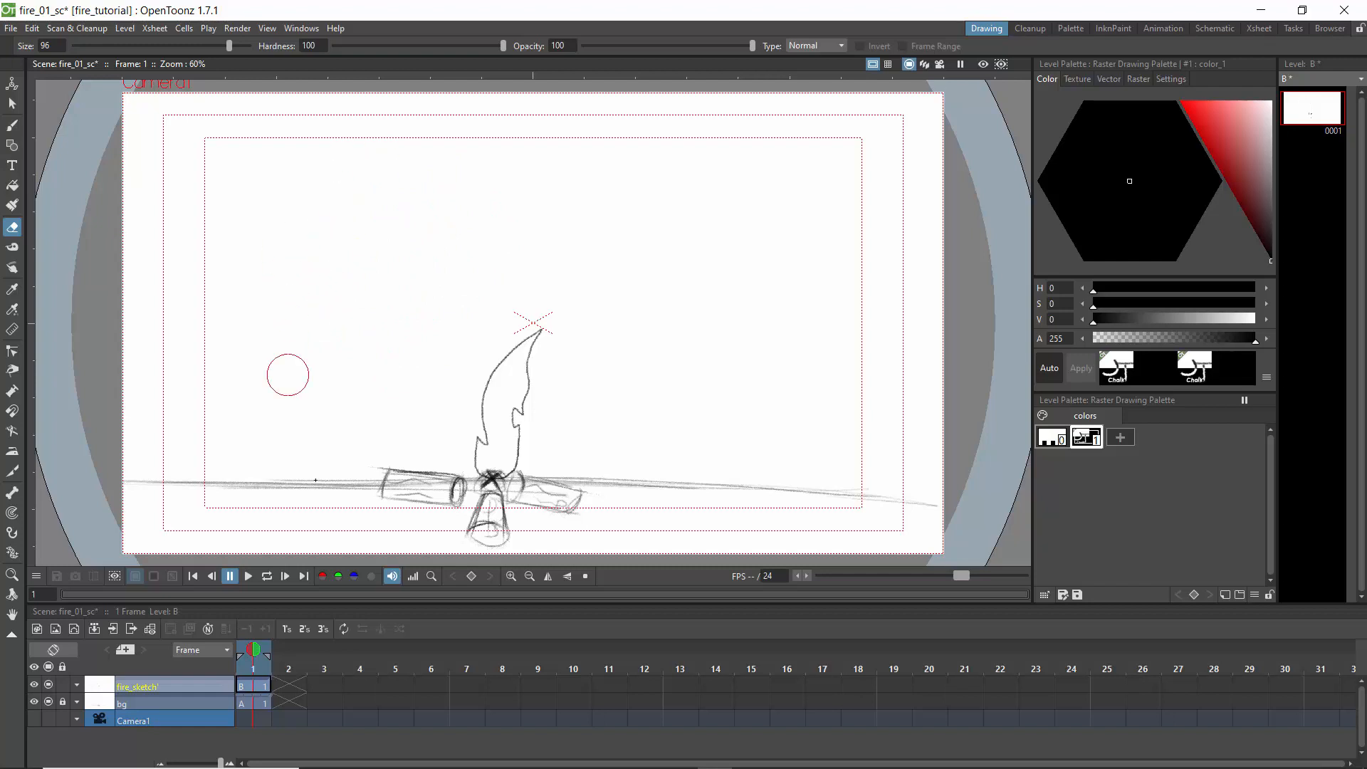
# Step: Move to frame 3, fix onion skin markers on frames 1 and 5, and ready the Brush on the fire_sketch' cell
pyautogui.moveTo(257, 667); pyautogui.dragTo(324, 667)
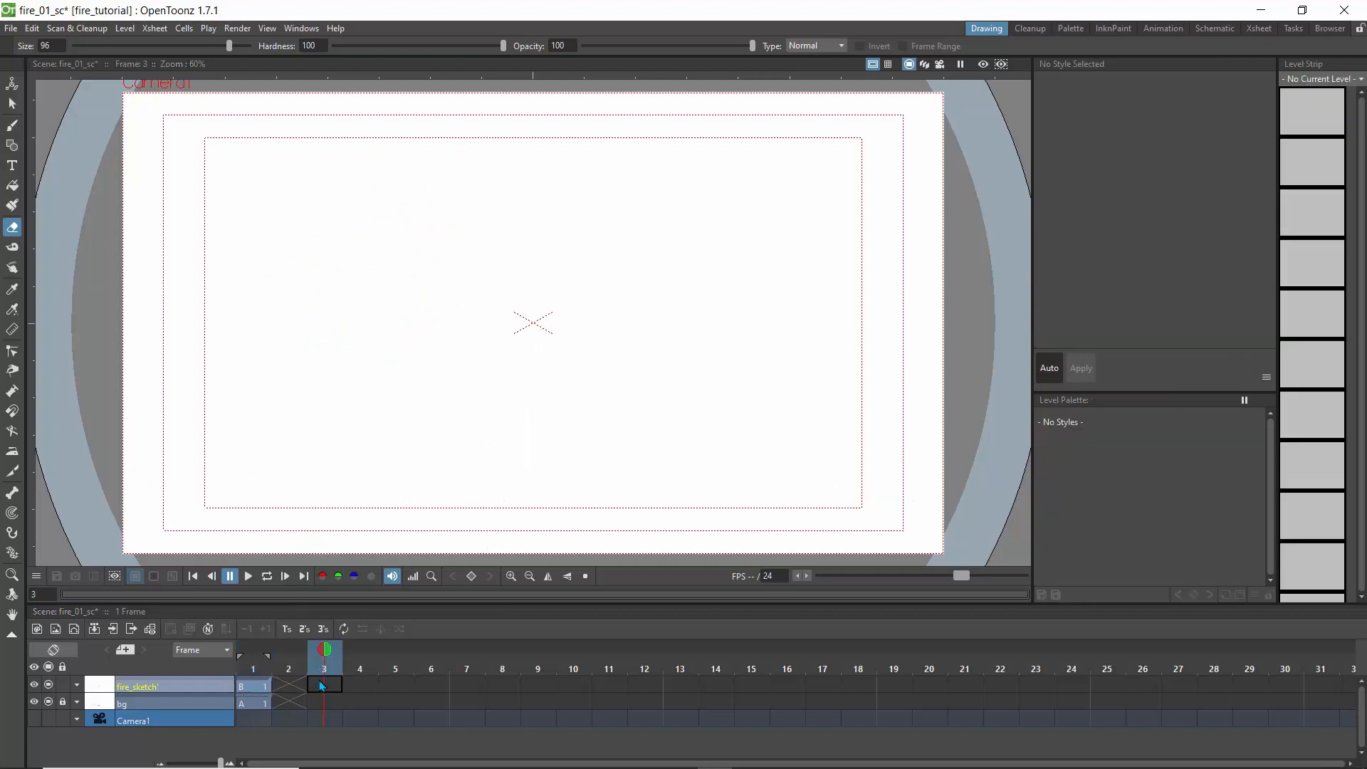
pyautogui.click(254, 649)
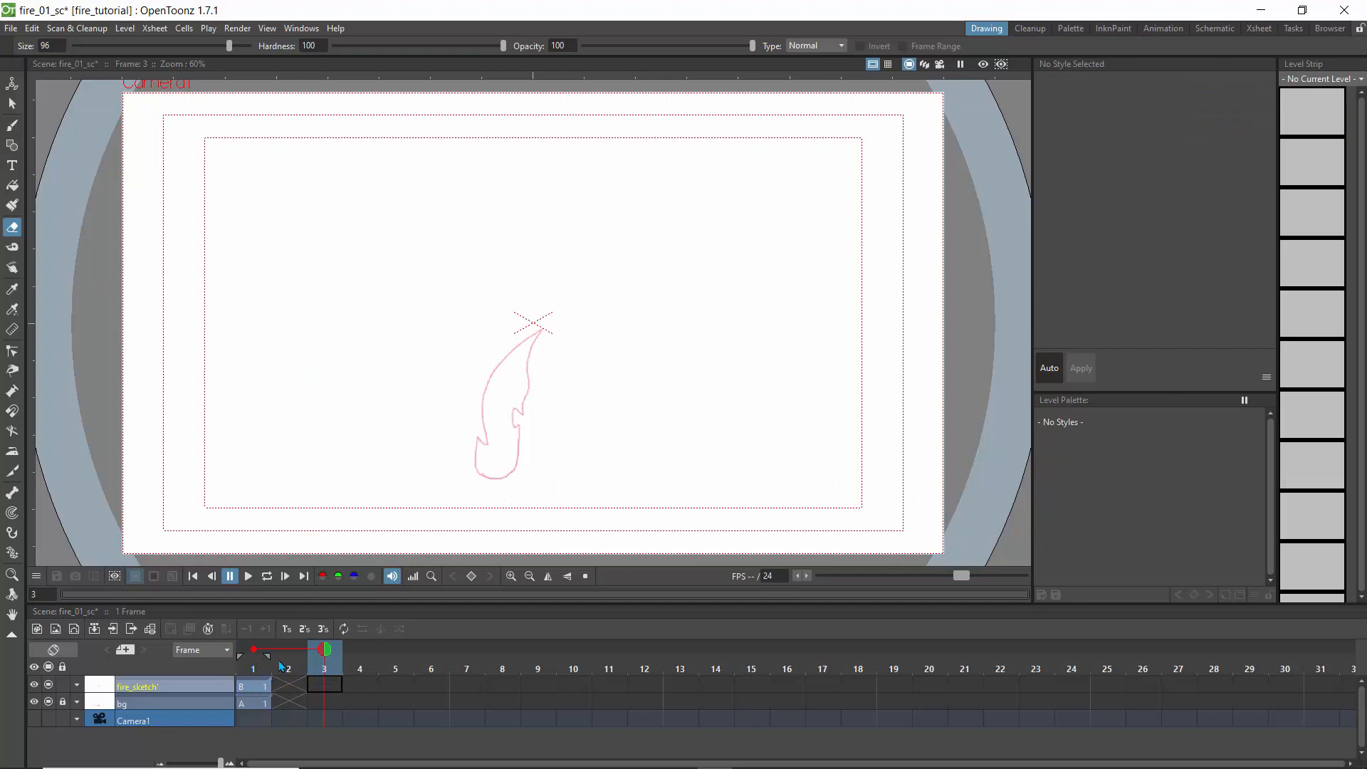
pyautogui.click(396, 649)
pyautogui.click(324, 689)
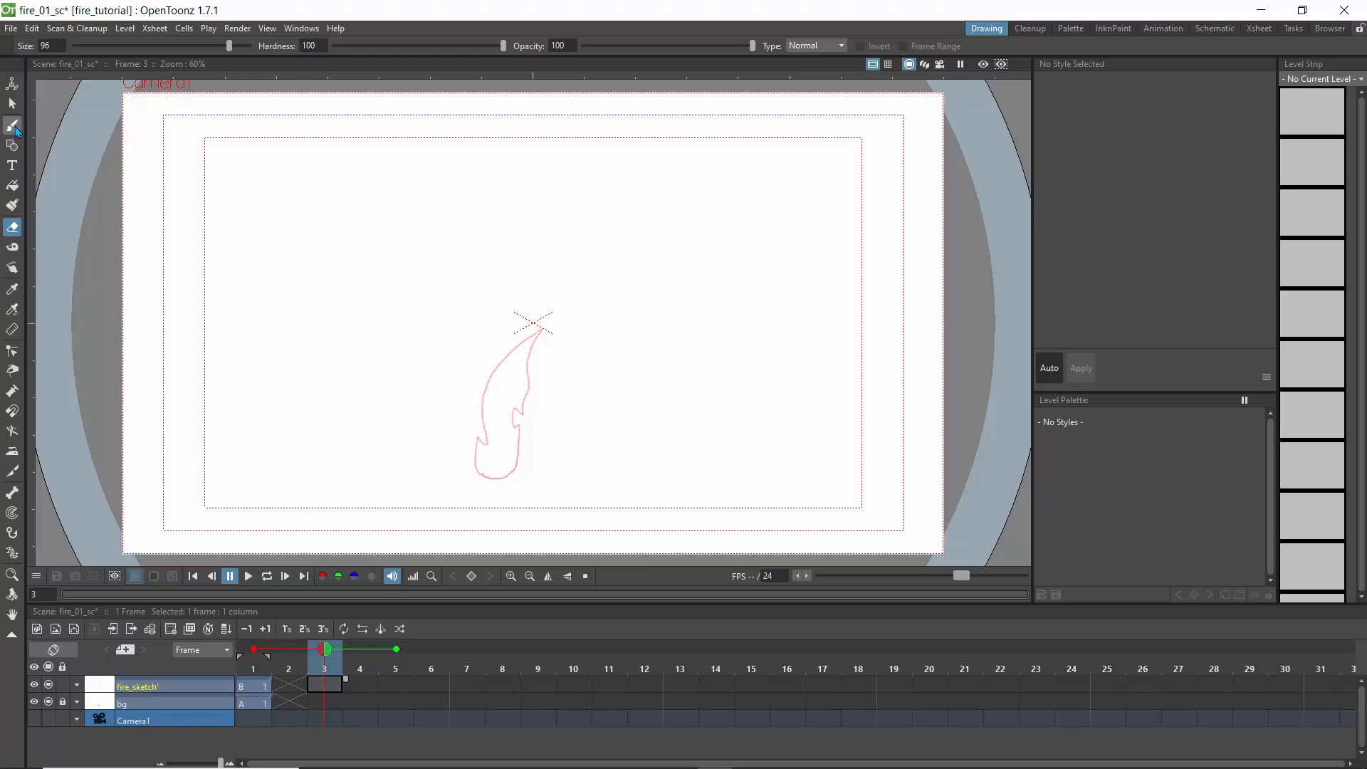
pyautogui.click(14, 128)
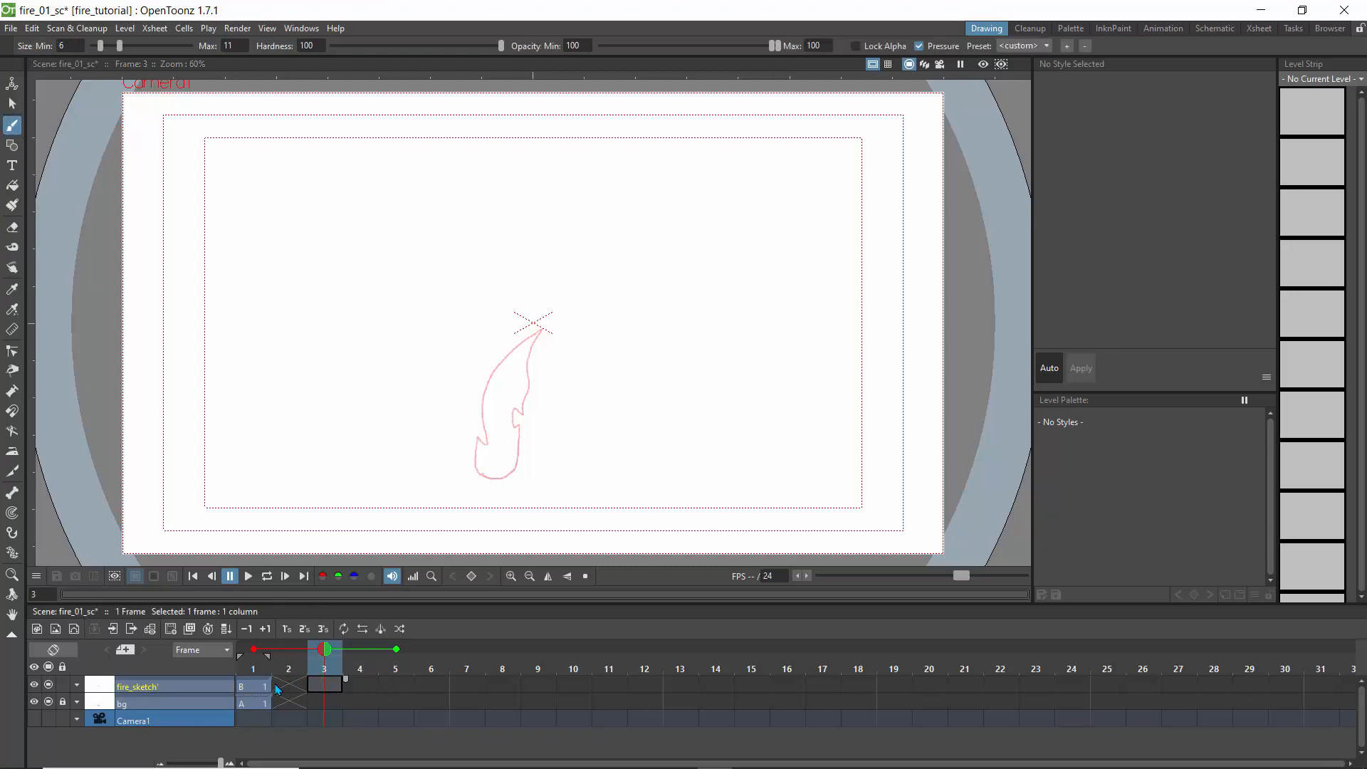
# Step: Unlock the bg column and extend its drawing's exposure from frame 1 through frame 14 in the Animation room's xsheet, returning to the Drawing room
pyautogui.click(136, 707)
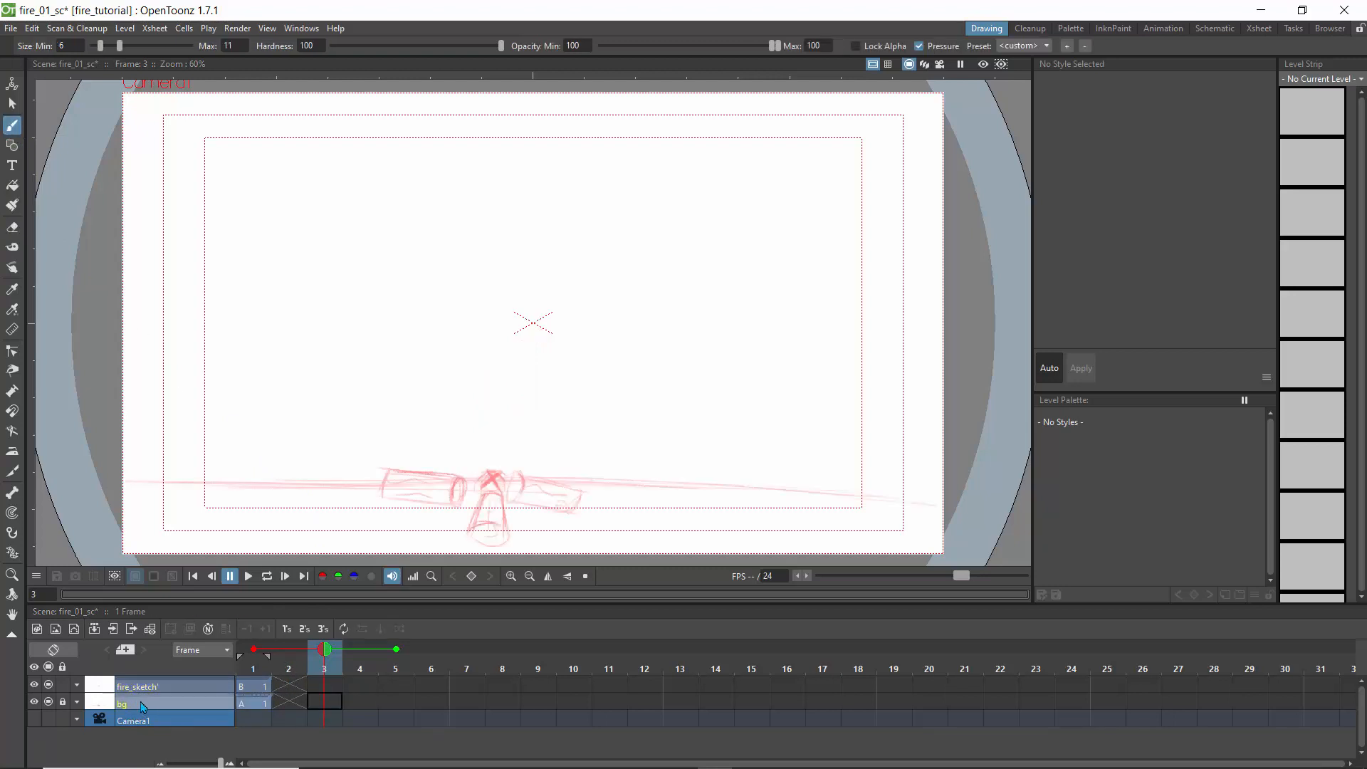
pyautogui.click(155, 688)
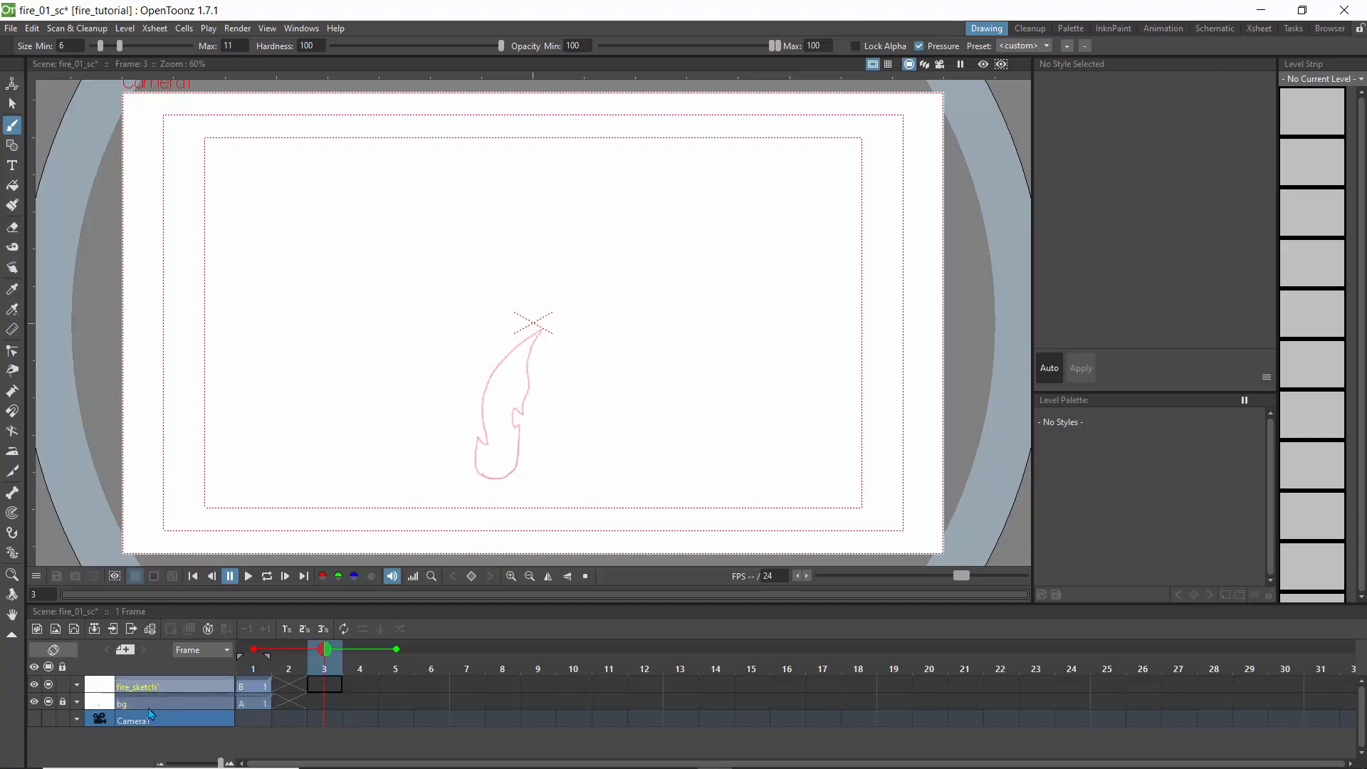
pyautogui.click(148, 707)
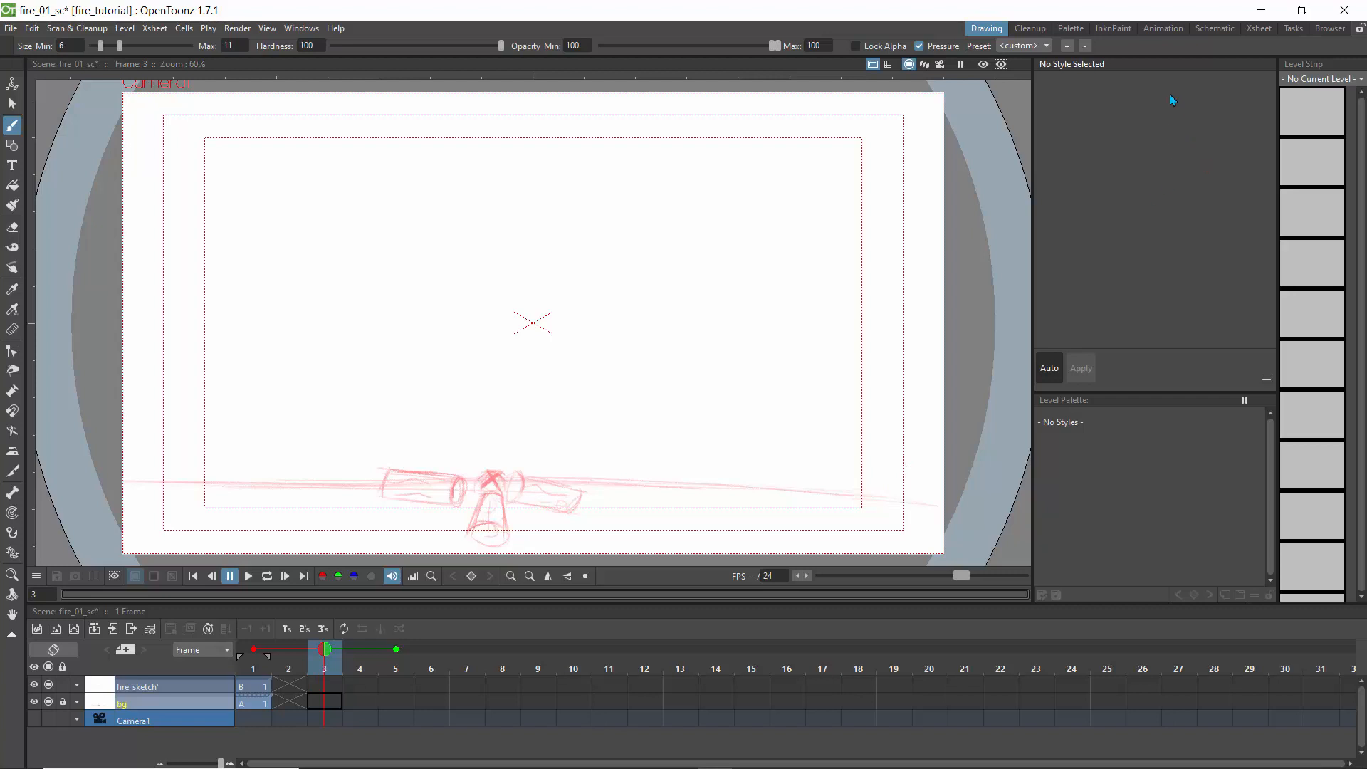
pyautogui.click(1163, 28)
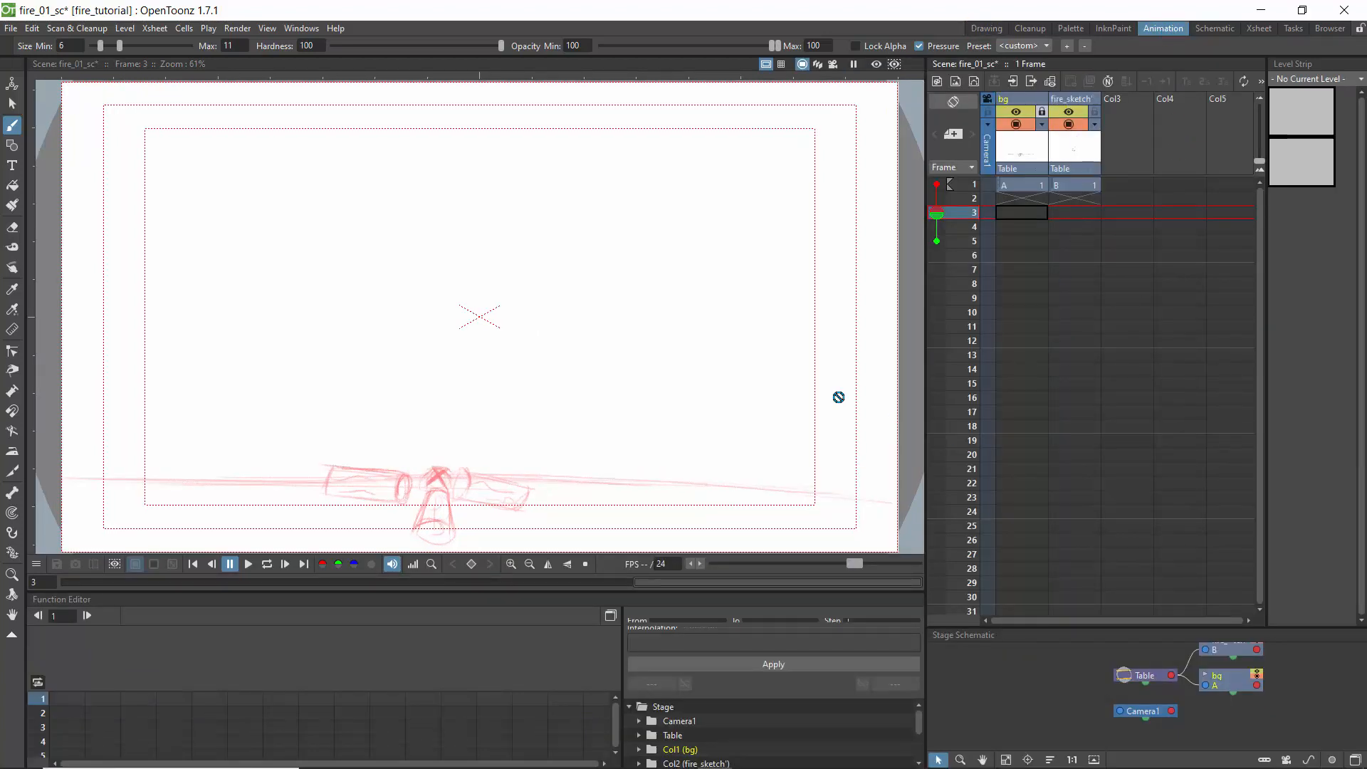
pyautogui.click(987, 28)
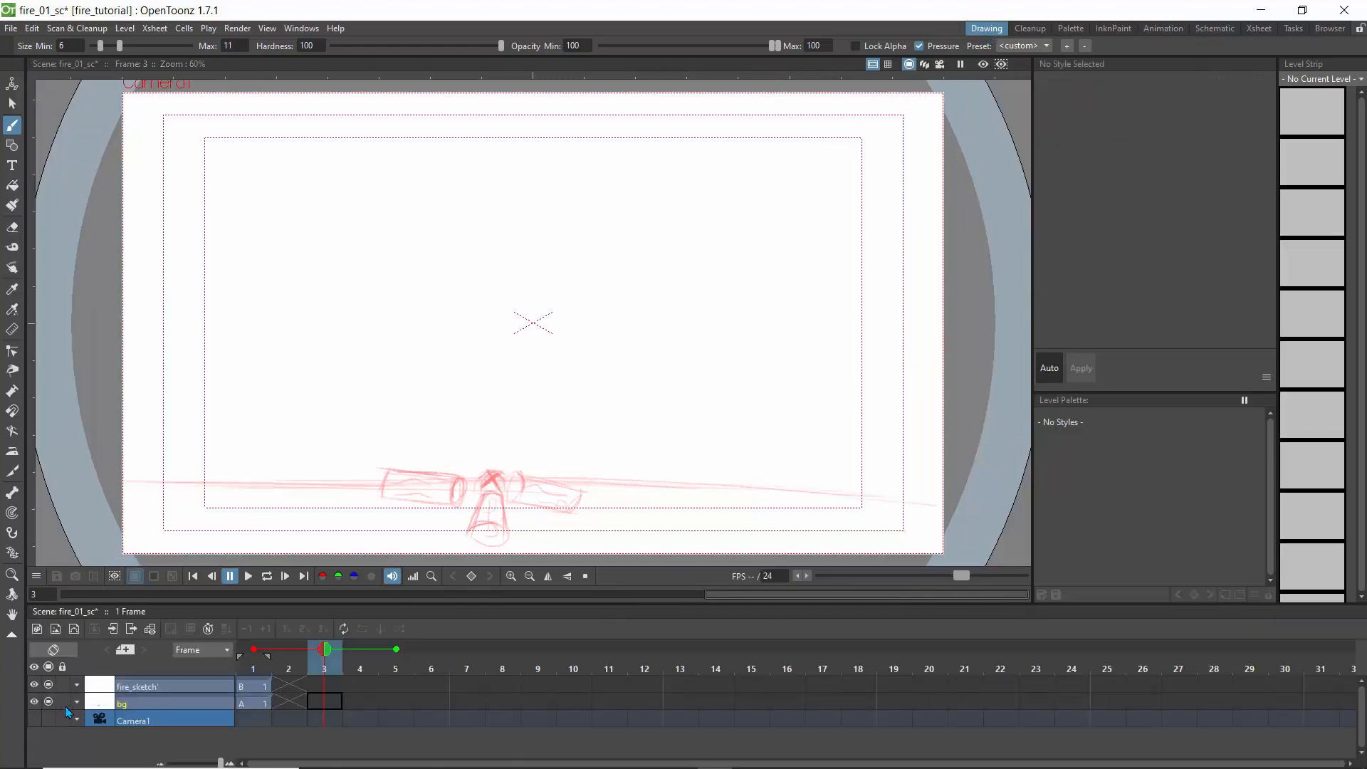
pyautogui.click(1157, 29)
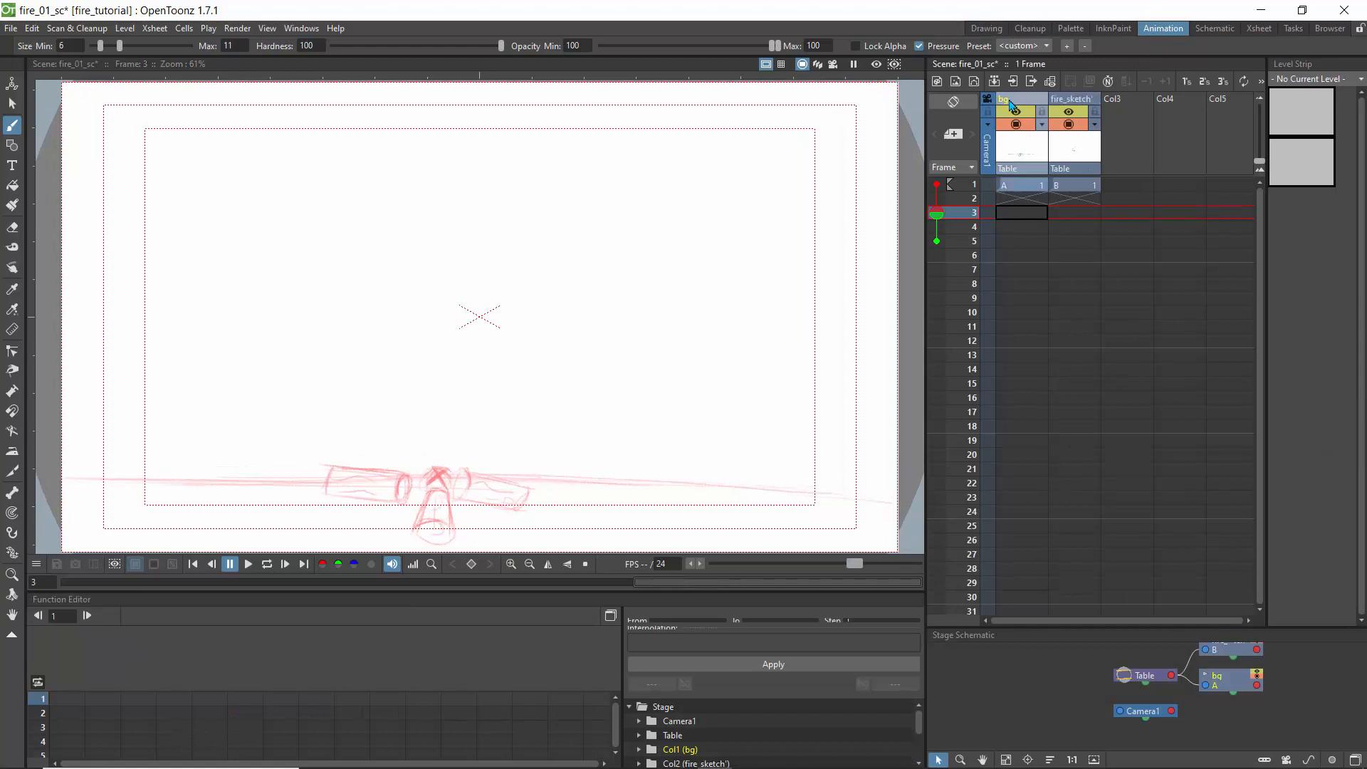
pyautogui.click(1017, 185)
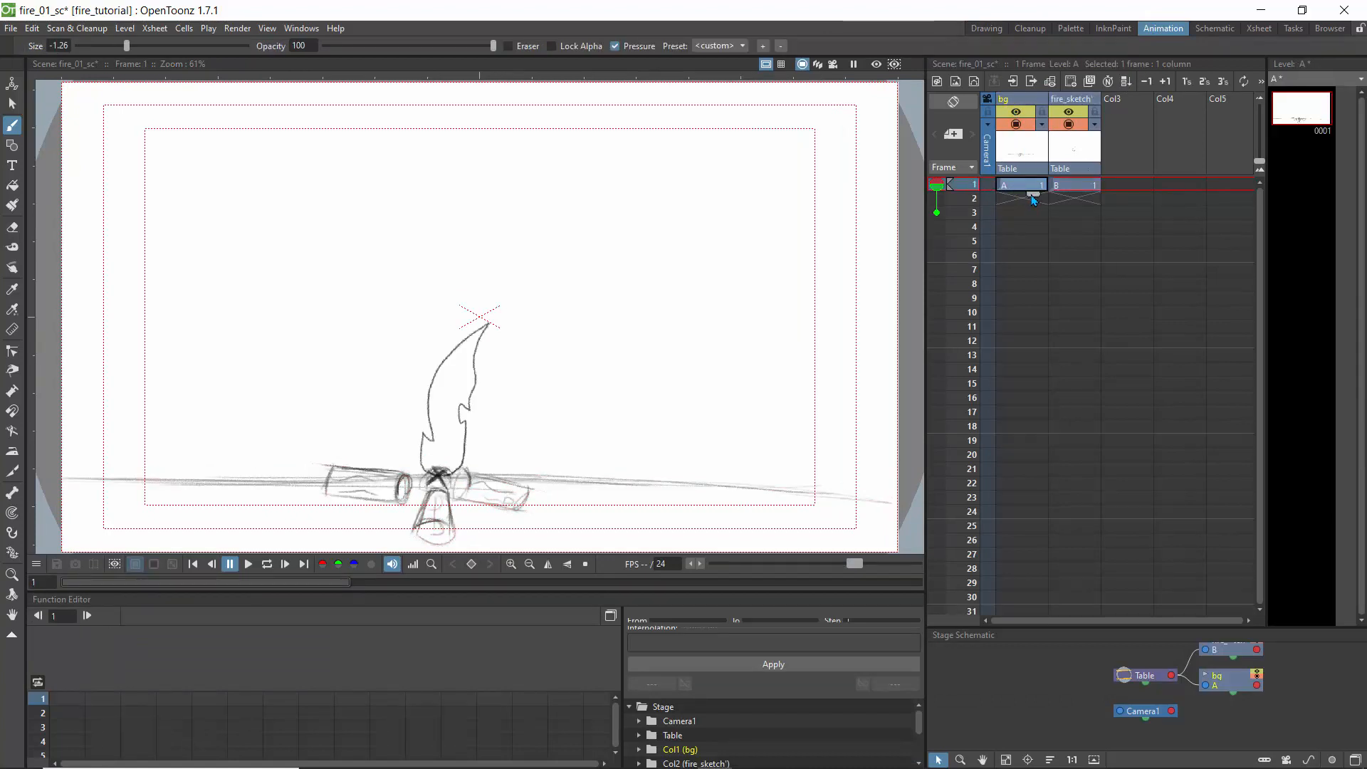
pyautogui.moveTo(1034, 200)
pyautogui.mouseDown()
pyautogui.moveTo(1022, 420)
pyautogui.moveTo(1022, 385)
pyautogui.mouseUp()
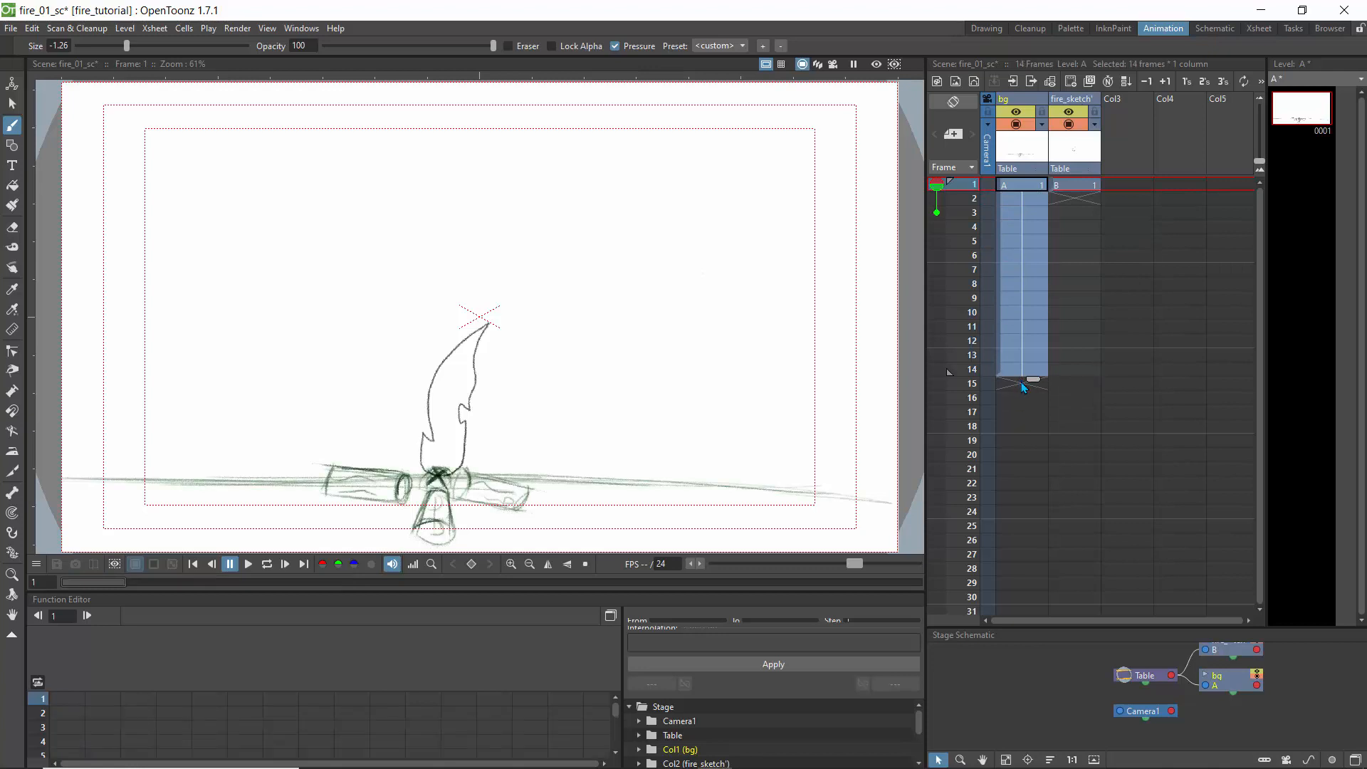
pyautogui.click(984, 30)
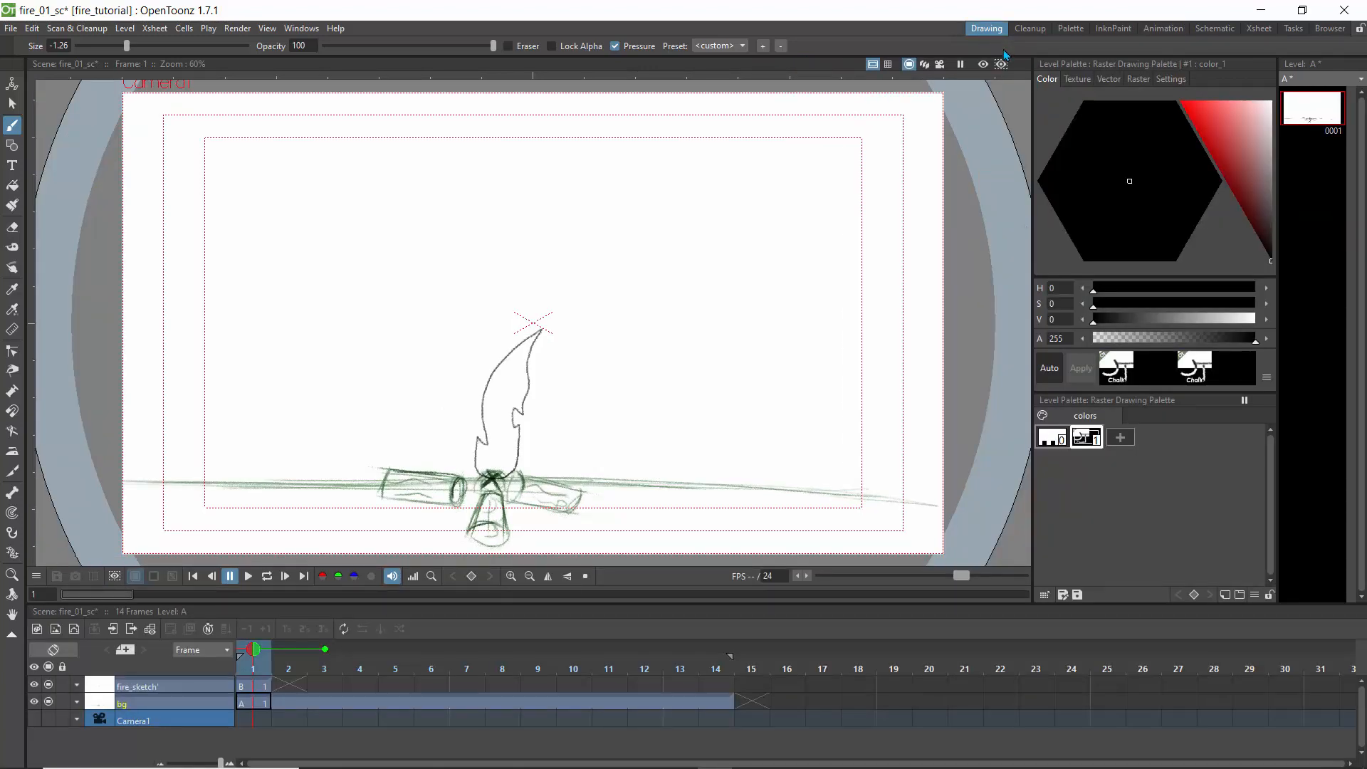
# Step: Scrub the timeline to check the held background, lock the bg column and move the current frame to 3
pyautogui.click(284, 705)
pyautogui.click(253, 707)
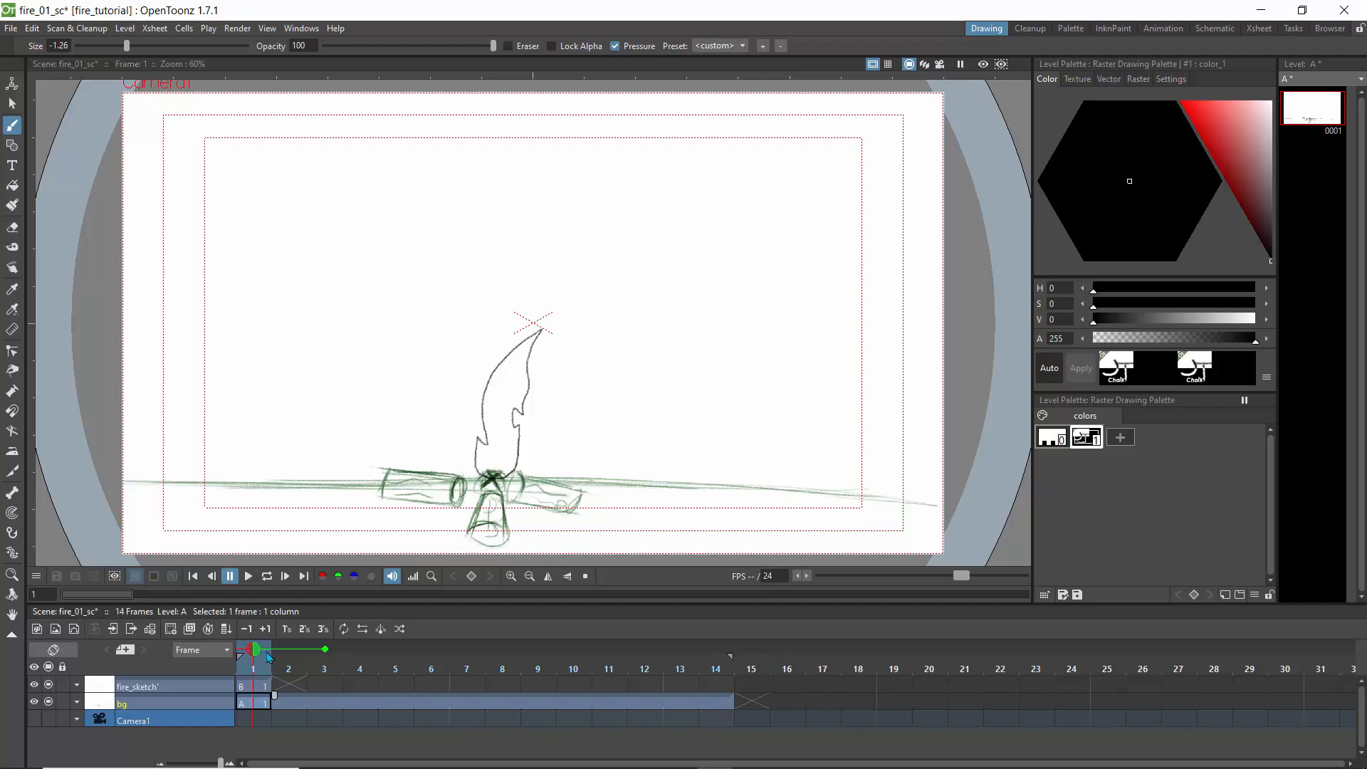
pyautogui.moveTo(254, 650)
pyautogui.mouseDown()
pyautogui.moveTo(725, 672)
pyautogui.moveTo(317, 658)
pyautogui.moveTo(291, 674)
pyautogui.moveTo(666, 698)
pyautogui.moveTo(324, 666)
pyautogui.moveTo(645, 665)
pyautogui.moveTo(233, 673)
pyautogui.moveTo(534, 669)
pyautogui.moveTo(431, 668)
pyautogui.mouseUp()
pyautogui.click(249, 673)
pyautogui.moveTo(256, 651); pyautogui.dragTo(318, 659)
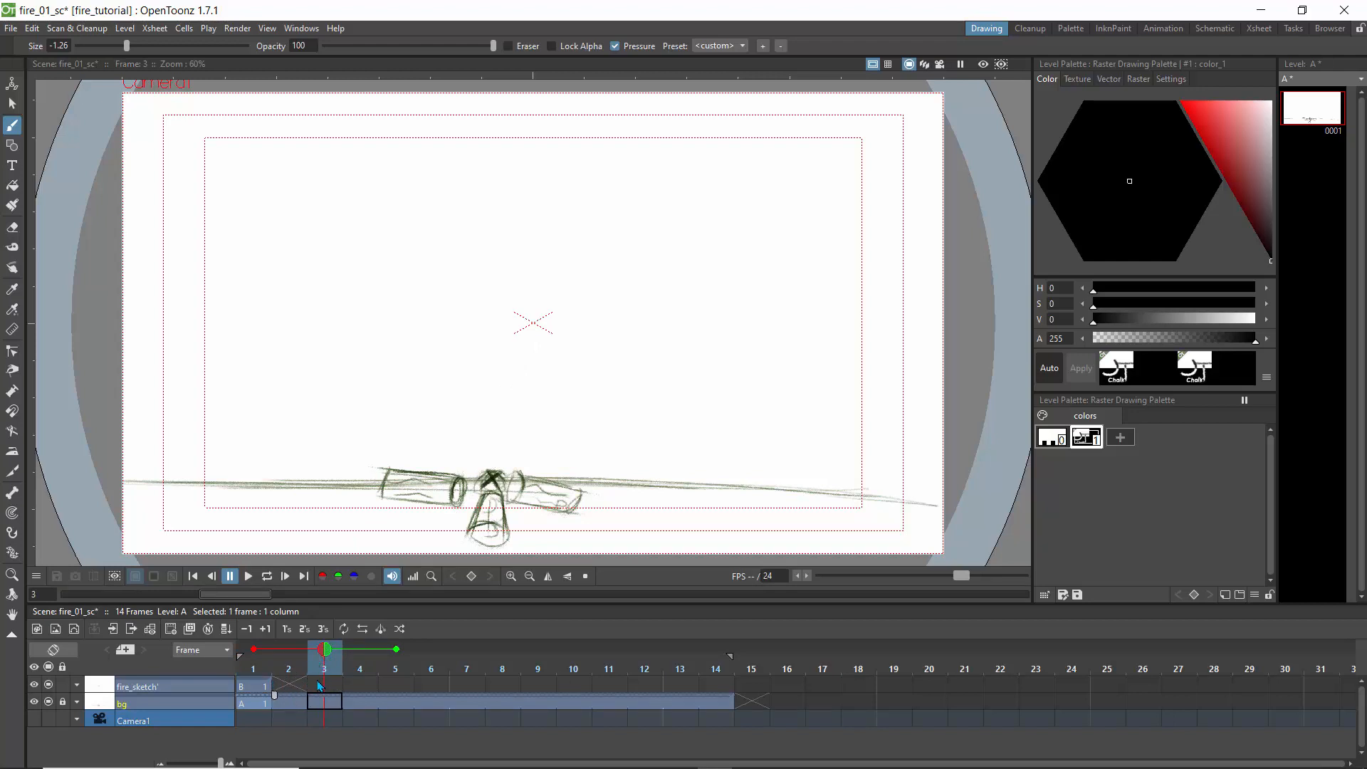
# Step: Draw the second flame outline on frame 3 of the fire_sketch' column, using the frame 1 onion skin as reference
pyautogui.click(319, 686)
pyautogui.click(258, 688)
pyautogui.click(322, 689)
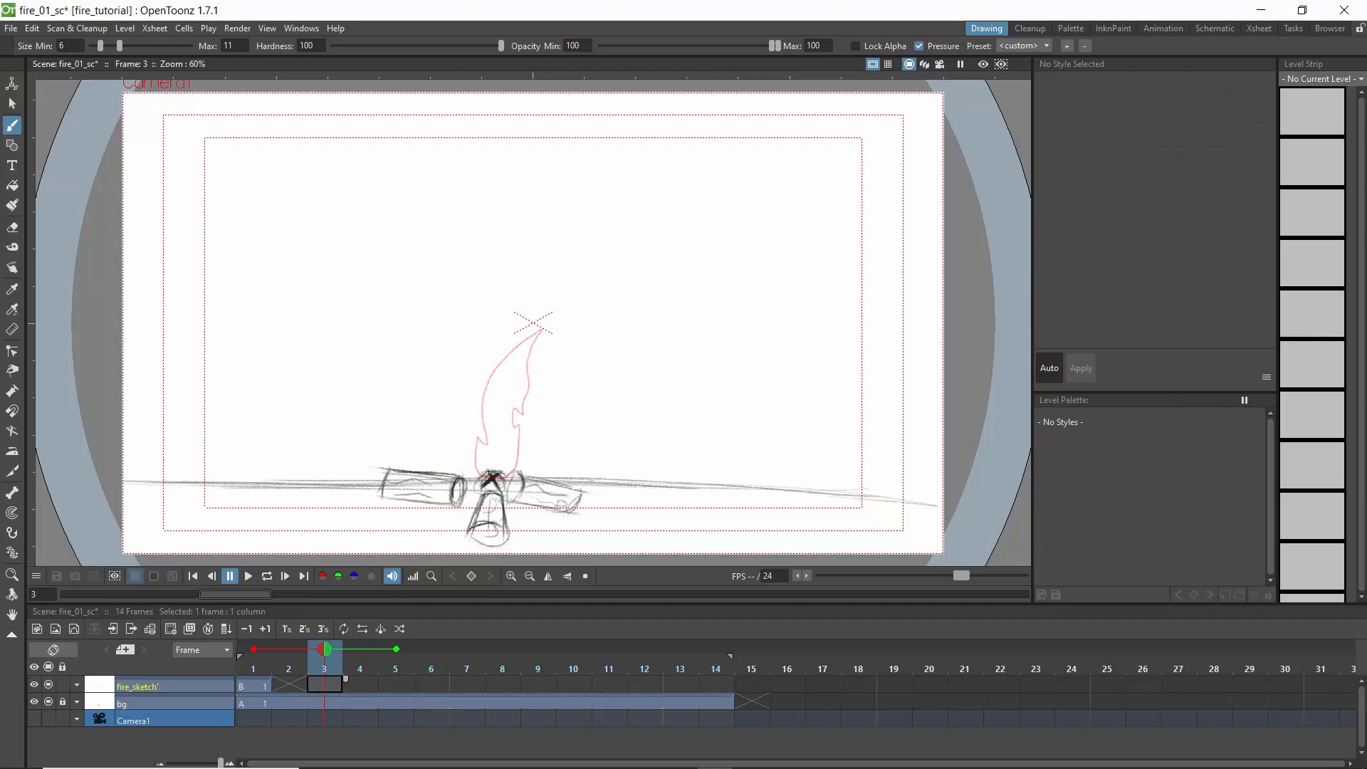
pyautogui.click(254, 650)
pyautogui.click(255, 649)
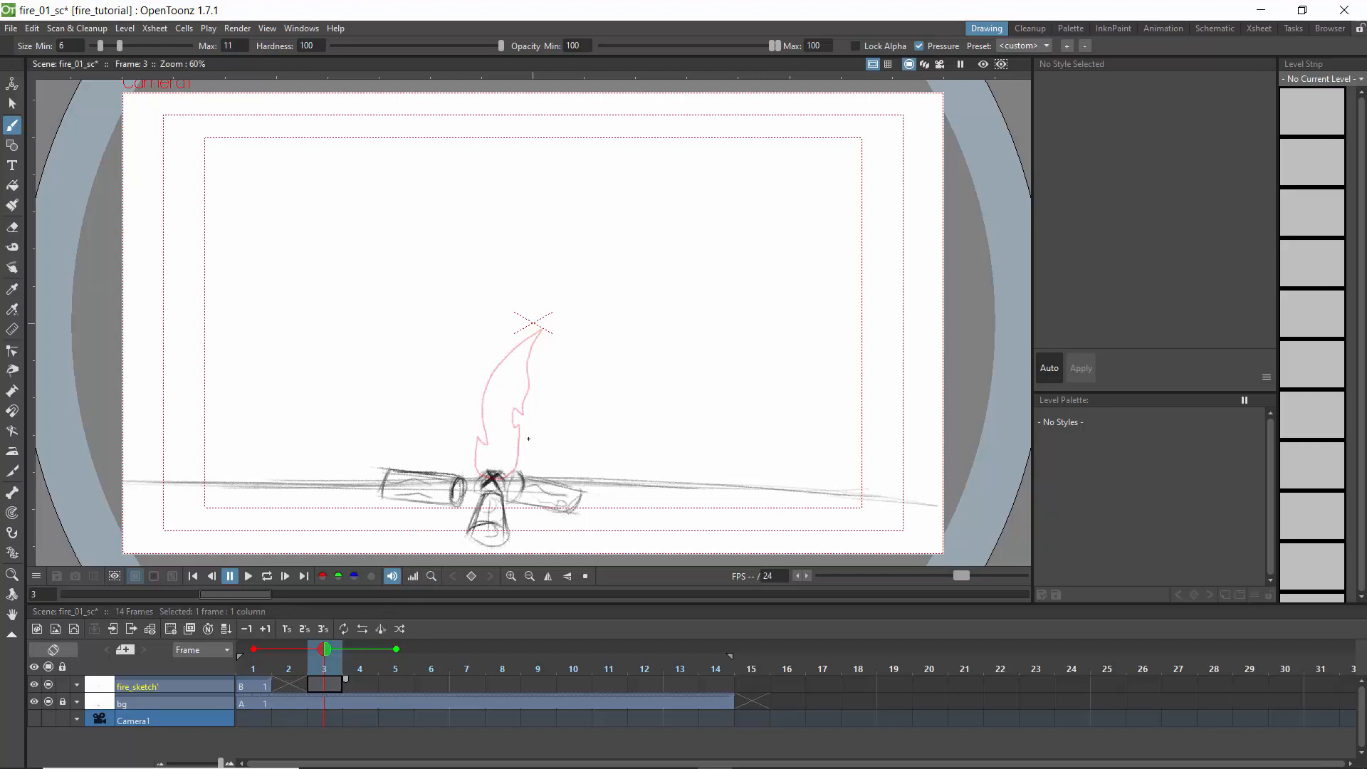
pyautogui.moveTo(475, 453); pyautogui.dragTo(475, 467)
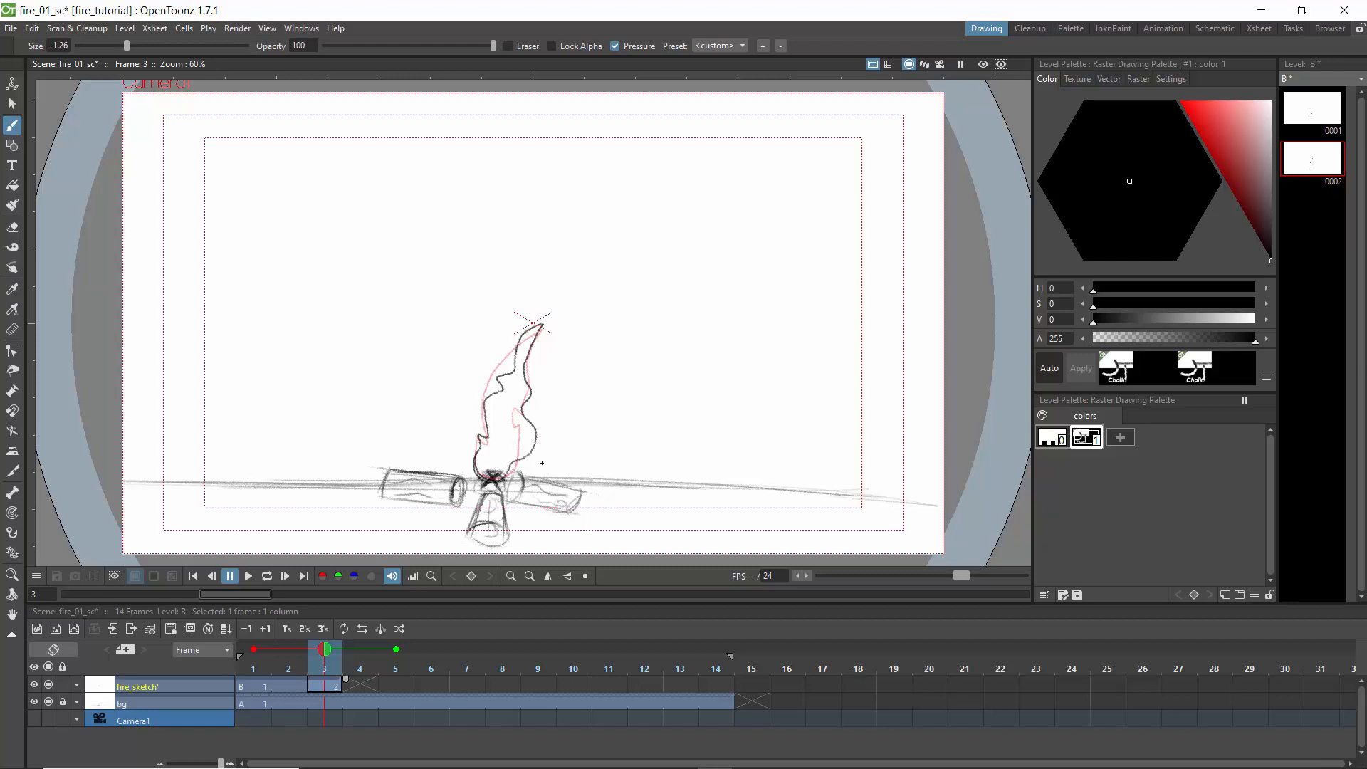
# Step: Draw the third flame outline on frame 5 of fire_sketch', with a bulging lower body narrowing to a pointed tip above the logs
pyautogui.moveTo(326, 654); pyautogui.dragTo(395, 656)
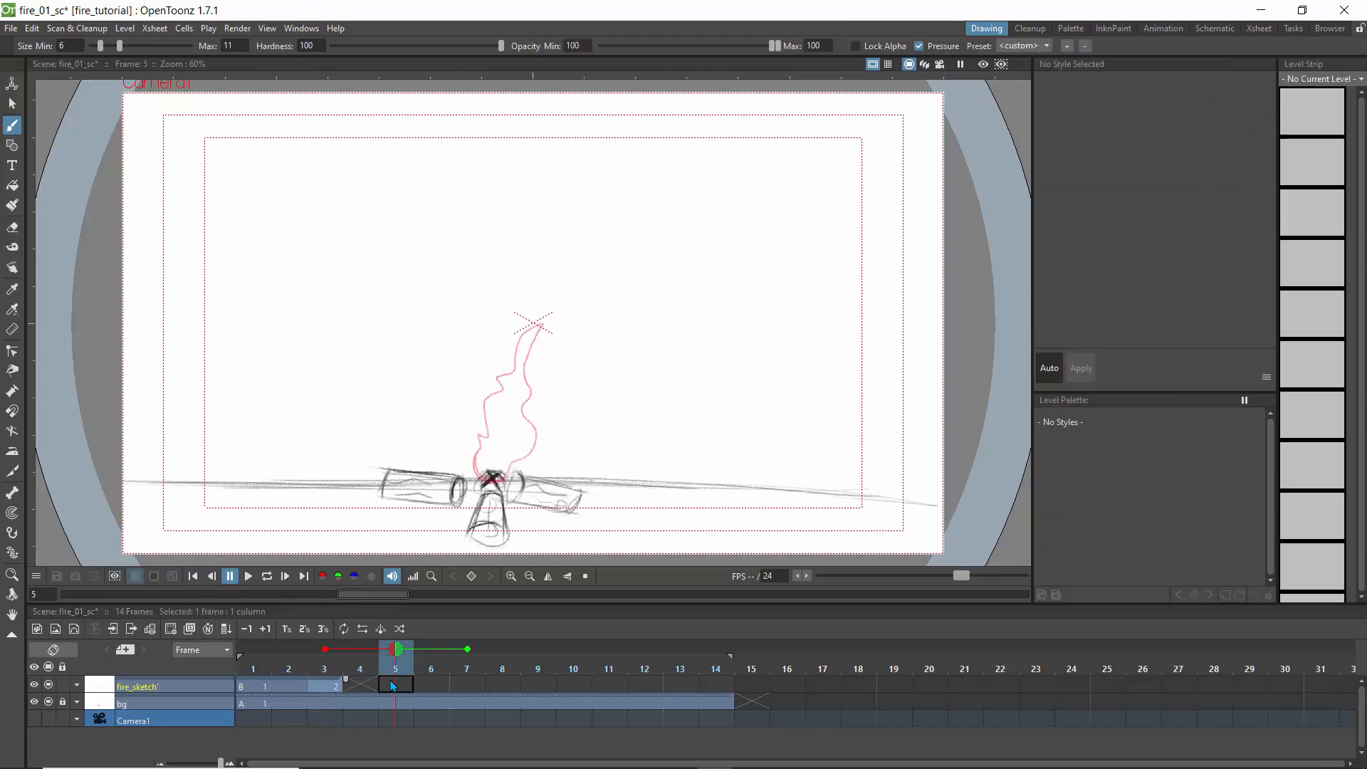
pyautogui.click(396, 686)
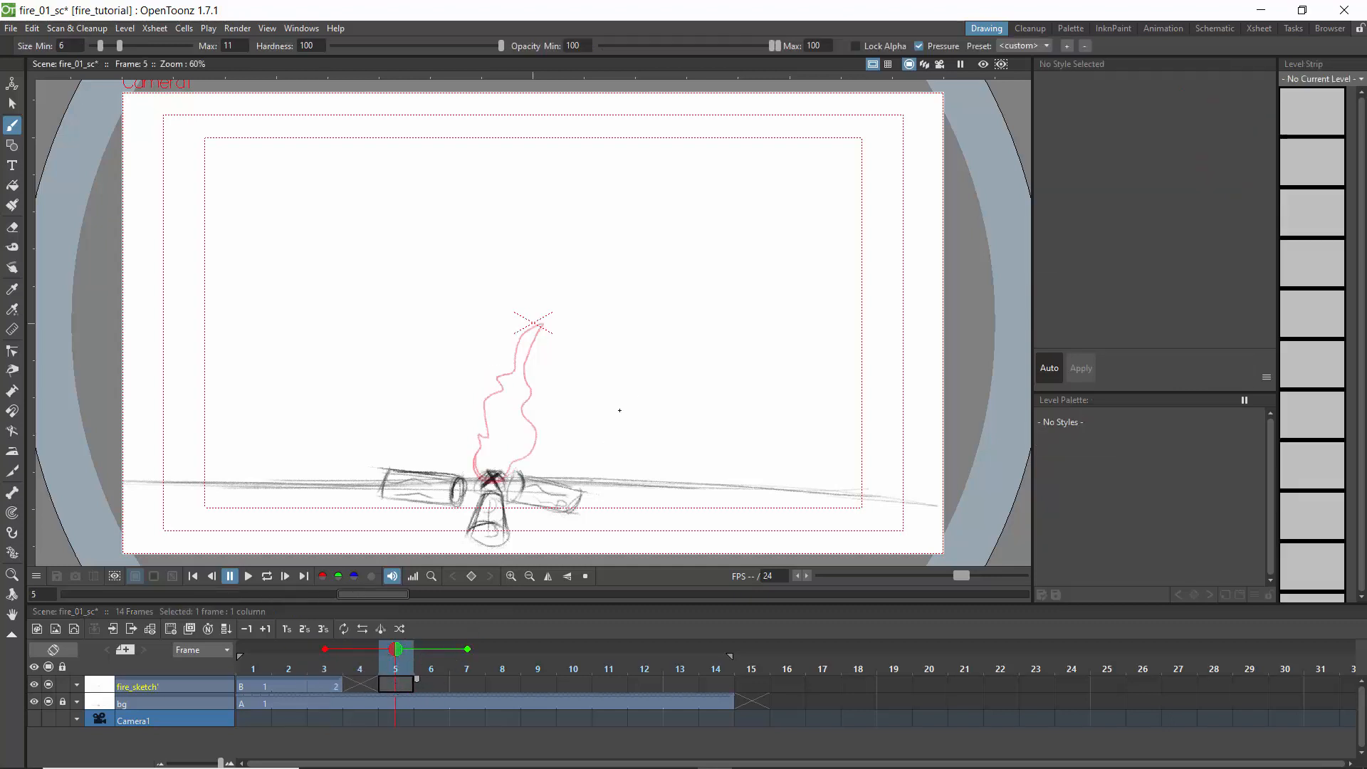
pyautogui.moveTo(487, 480)
pyautogui.mouseDown()
pyautogui.moveTo(542, 446)
pyautogui.moveTo(540, 418)
pyautogui.mouseUp()
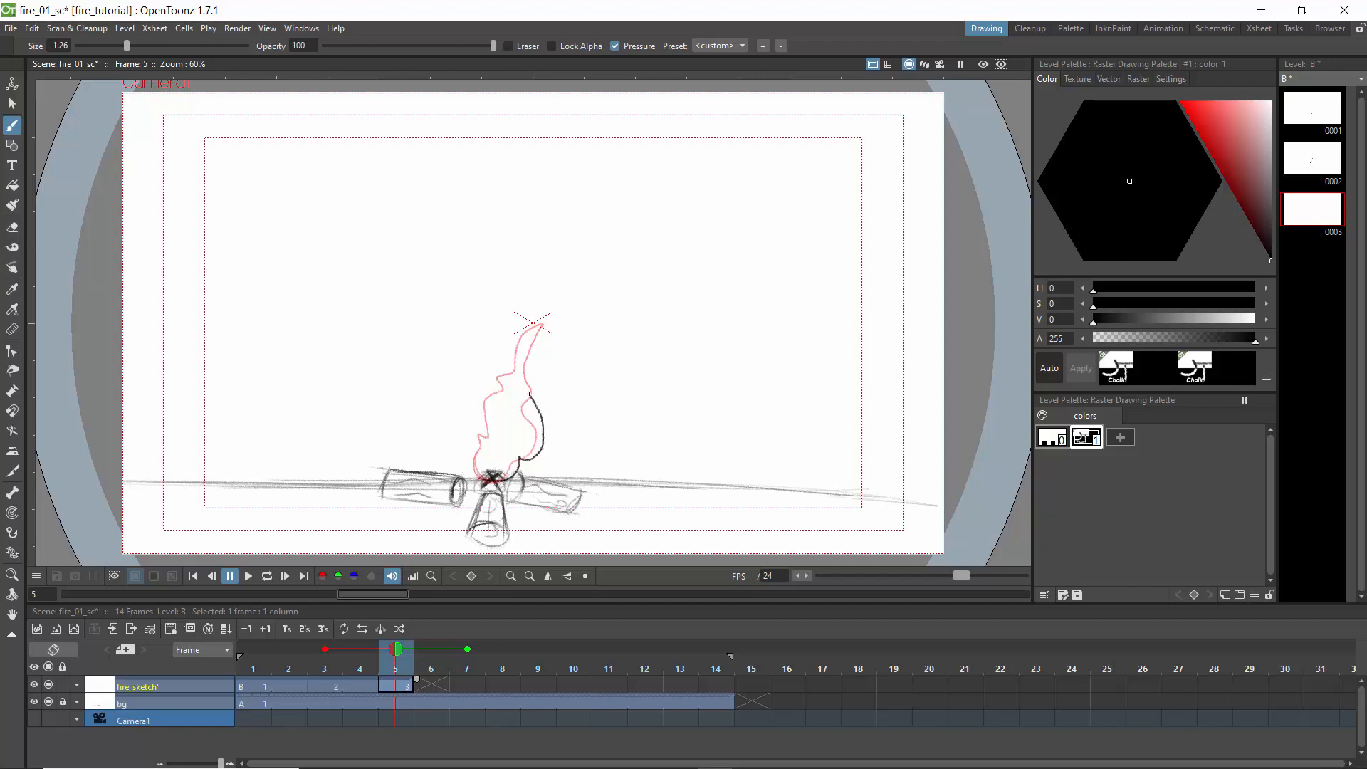
pyautogui.moveTo(534, 353); pyautogui.dragTo(529, 326)
pyautogui.moveTo(490, 454); pyautogui.dragTo(491, 480)
pyautogui.rightClick(512, 477)
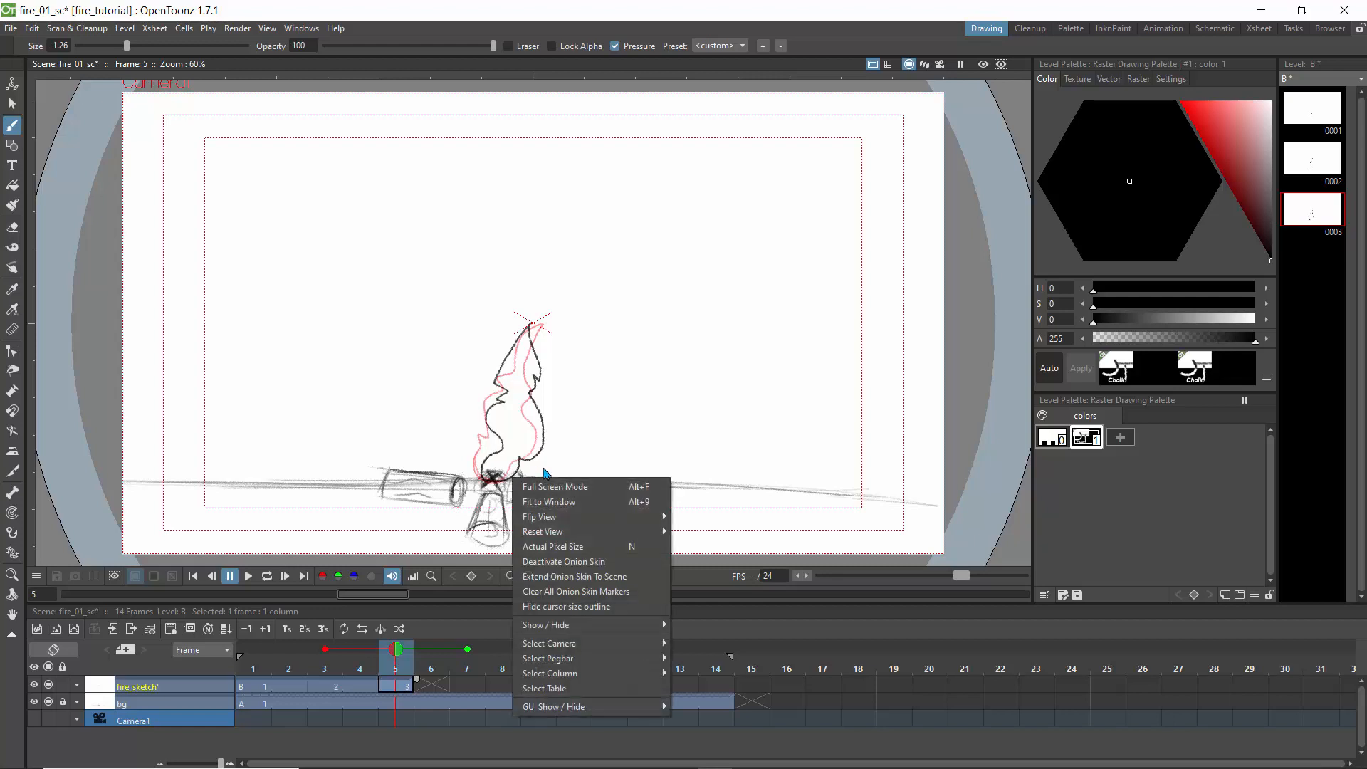
pyautogui.click(375, 546)
# Step: Draw the fourth flame outline on frame 7 of fire_sketch', with jagged sides and a tip curling left over the frame 5 onion skin
pyautogui.moveTo(398, 650); pyautogui.dragTo(467, 651)
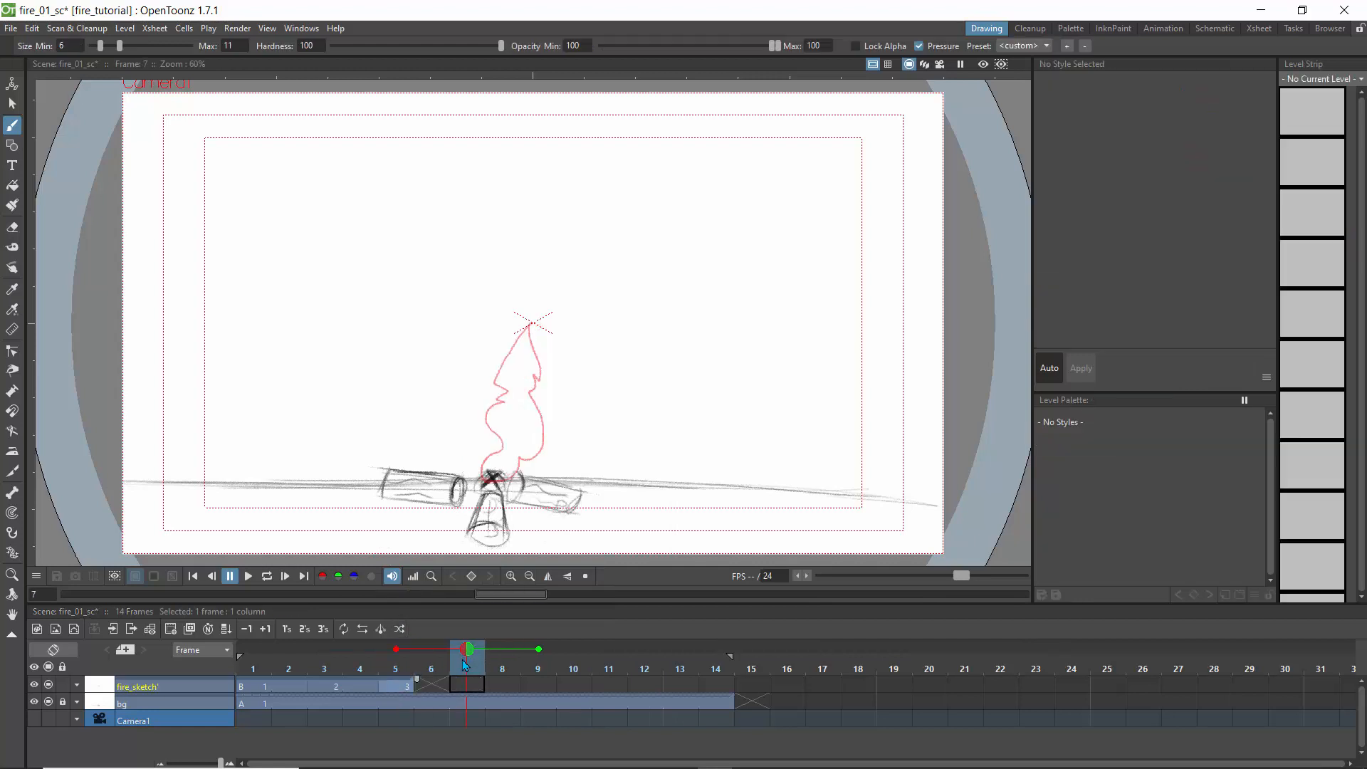
pyautogui.click(490, 478)
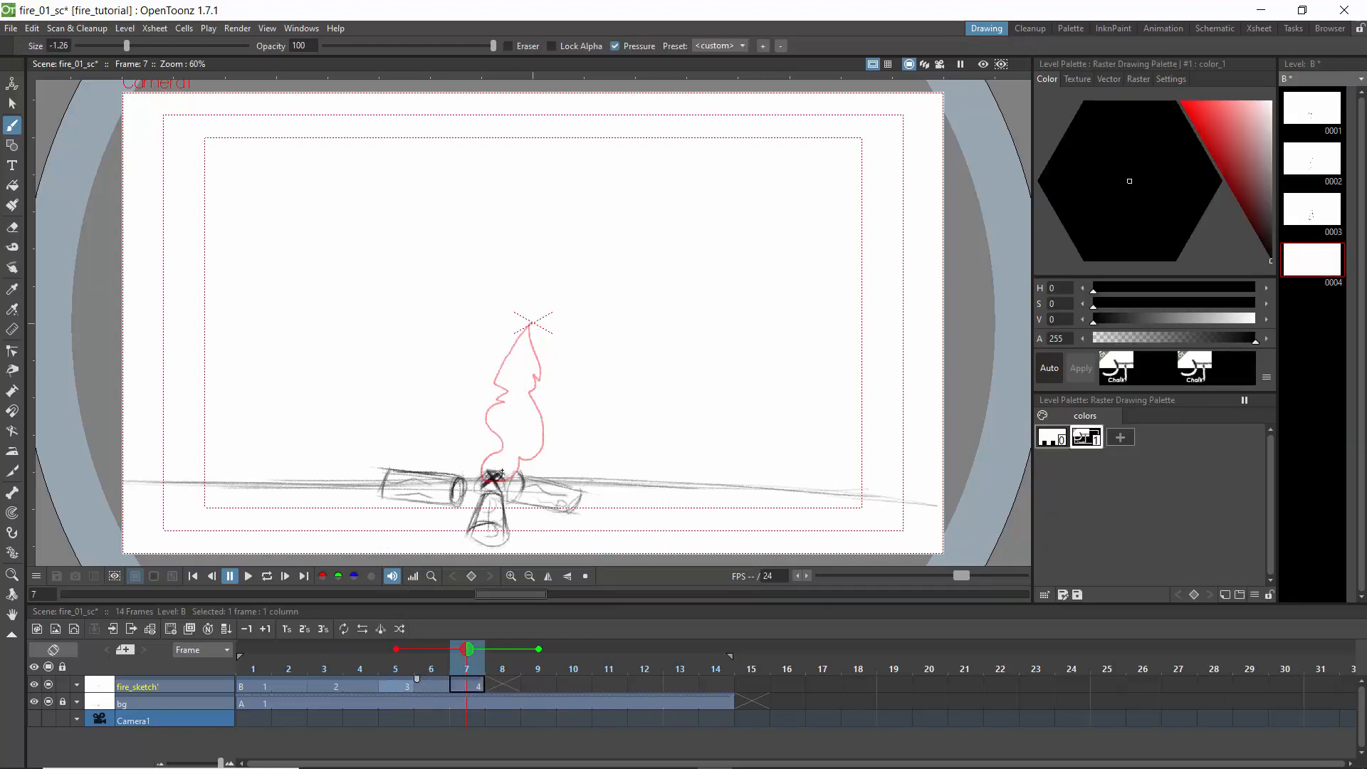
pyautogui.moveTo(532, 420); pyautogui.dragTo(530, 407)
pyautogui.moveTo(537, 343)
pyautogui.mouseDown()
pyautogui.moveTo(507, 303)
pyautogui.moveTo(514, 324)
pyautogui.moveTo(477, 371)
pyautogui.mouseUp()
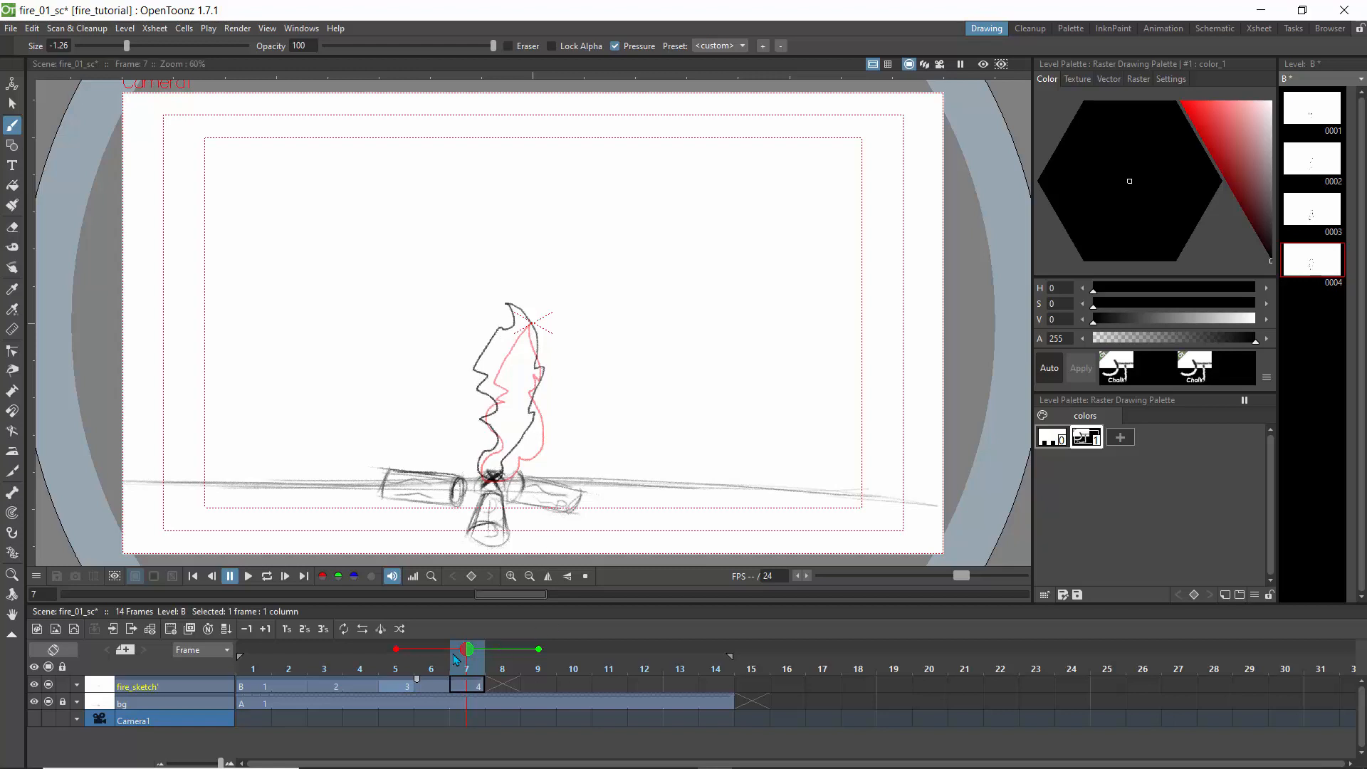
# Step: Draw the fifth flame outline on frame 9 of fire_sketch', with spiky licks at the head and a narrow stem toward the logs
pyautogui.moveTo(467, 649); pyautogui.dragTo(539, 650)
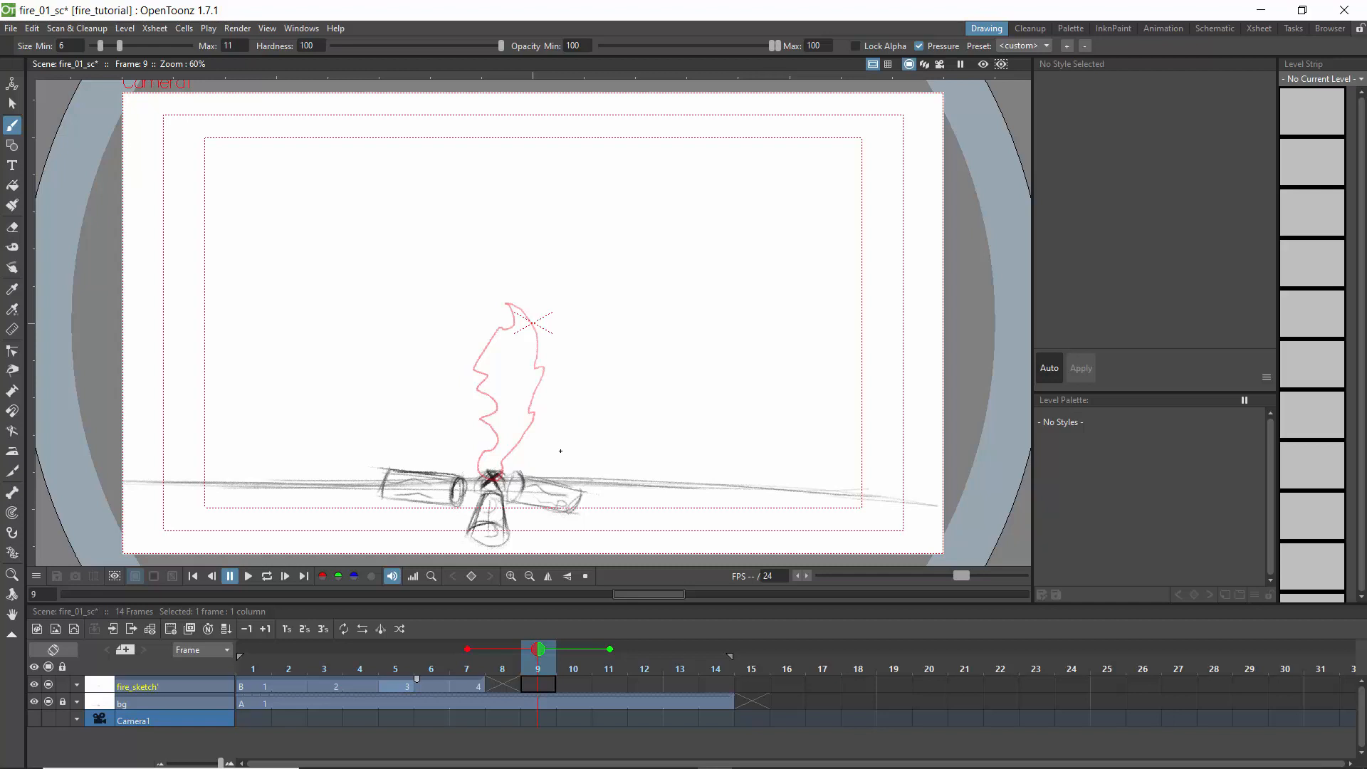
pyautogui.click(479, 453)
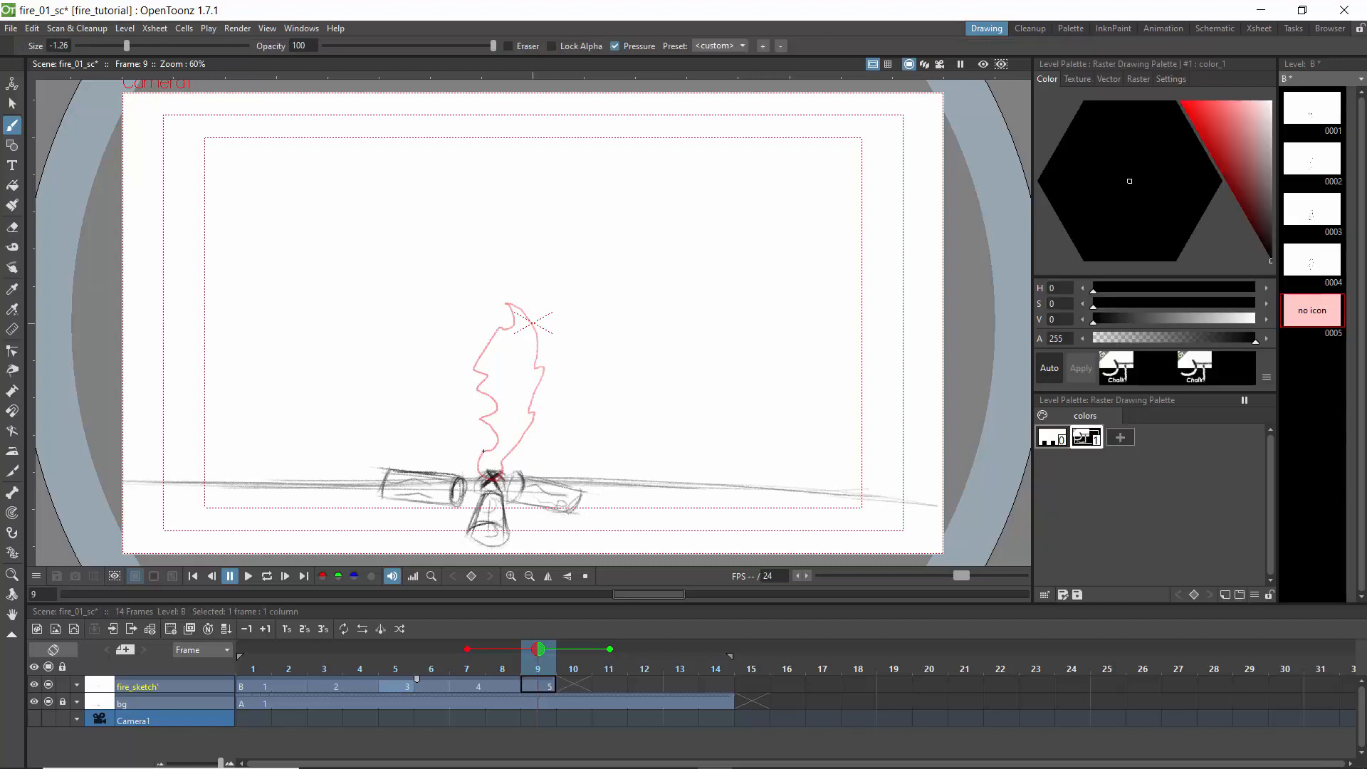
pyautogui.moveTo(482, 447); pyautogui.dragTo(492, 439)
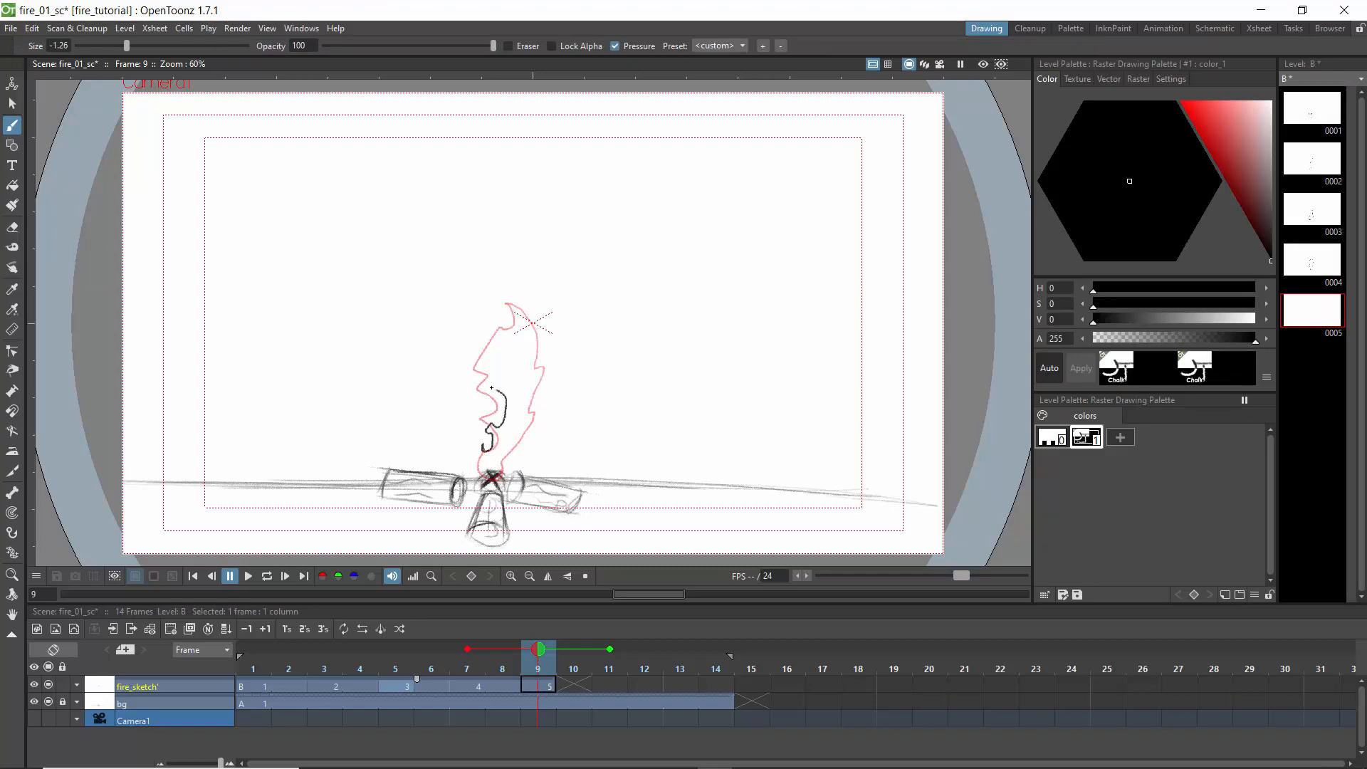
pyautogui.moveTo(476, 369)
pyautogui.mouseDown()
pyautogui.moveTo(514, 305)
pyautogui.moveTo(547, 370)
pyautogui.mouseUp()
pyautogui.rightClick(501, 449)
pyautogui.click(515, 451)
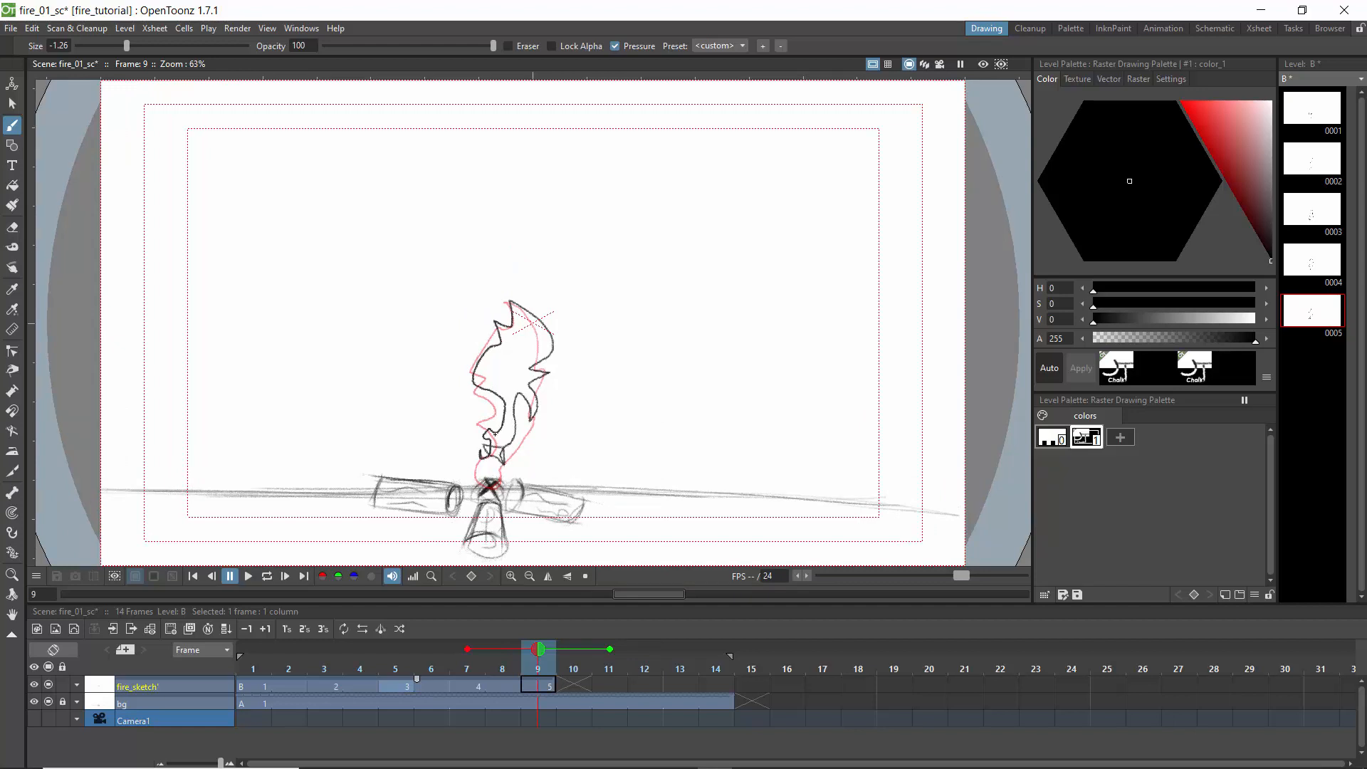
pyautogui.hotkey('ctrl', 'z')
pyautogui.hotkey('ctrl', 'z')
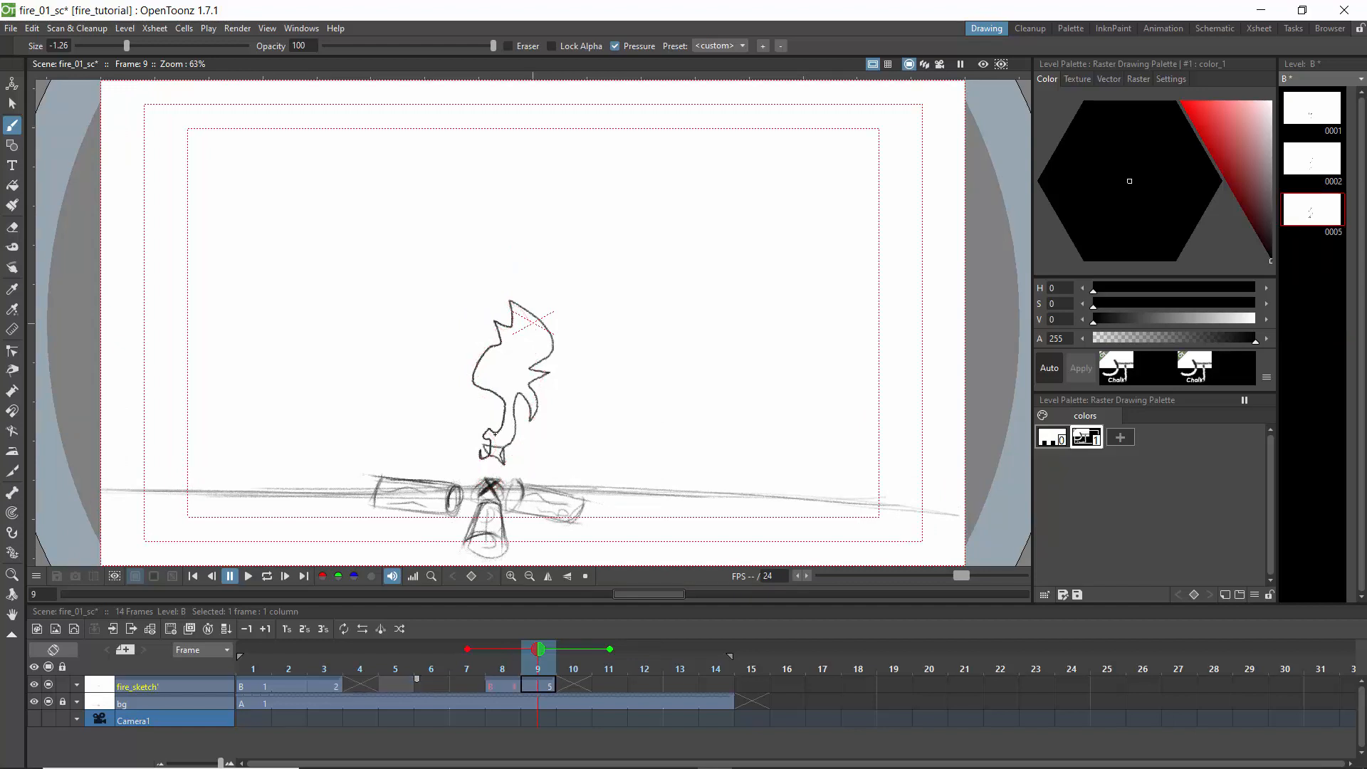
pyautogui.moveTo(475, 691); pyautogui.dragTo(464, 654)
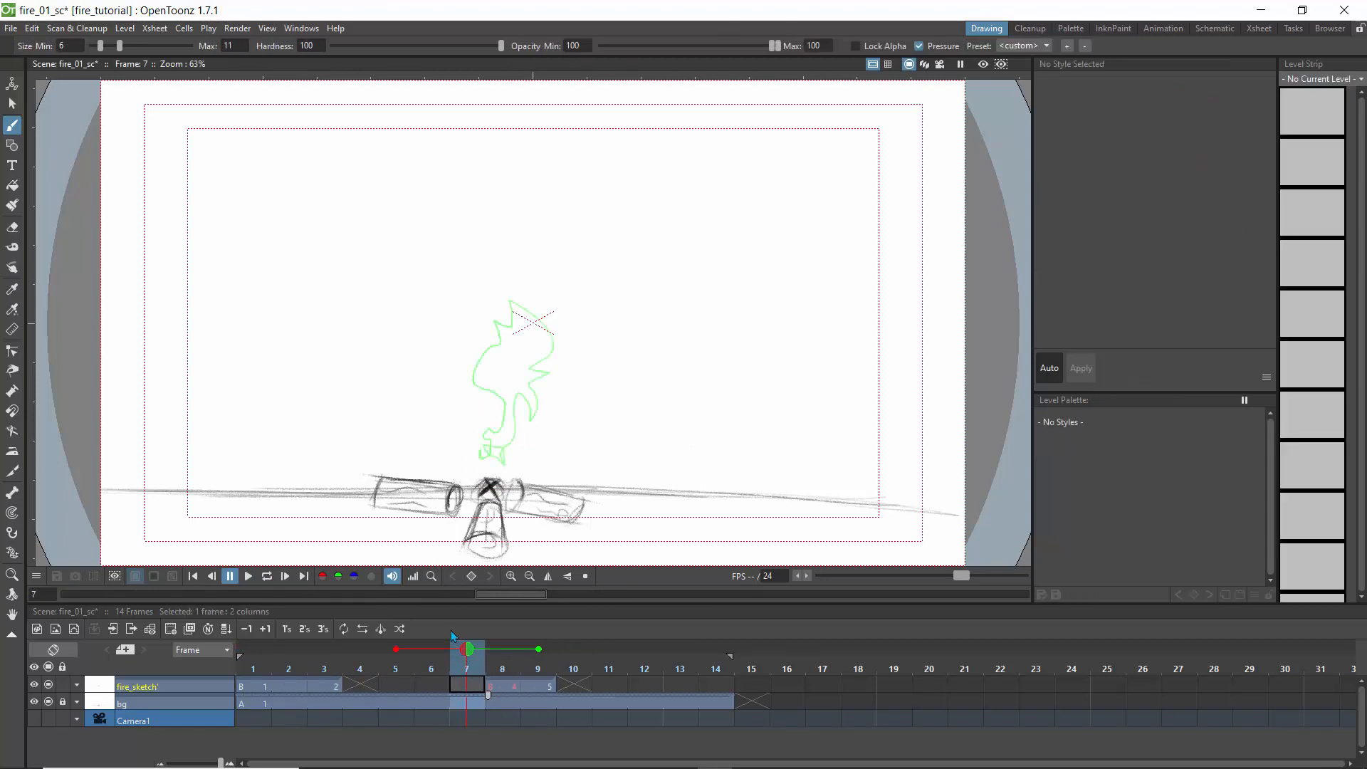
pyautogui.hotkey('ctrl', 'z')
pyautogui.hotkey('ctrl', 'z')
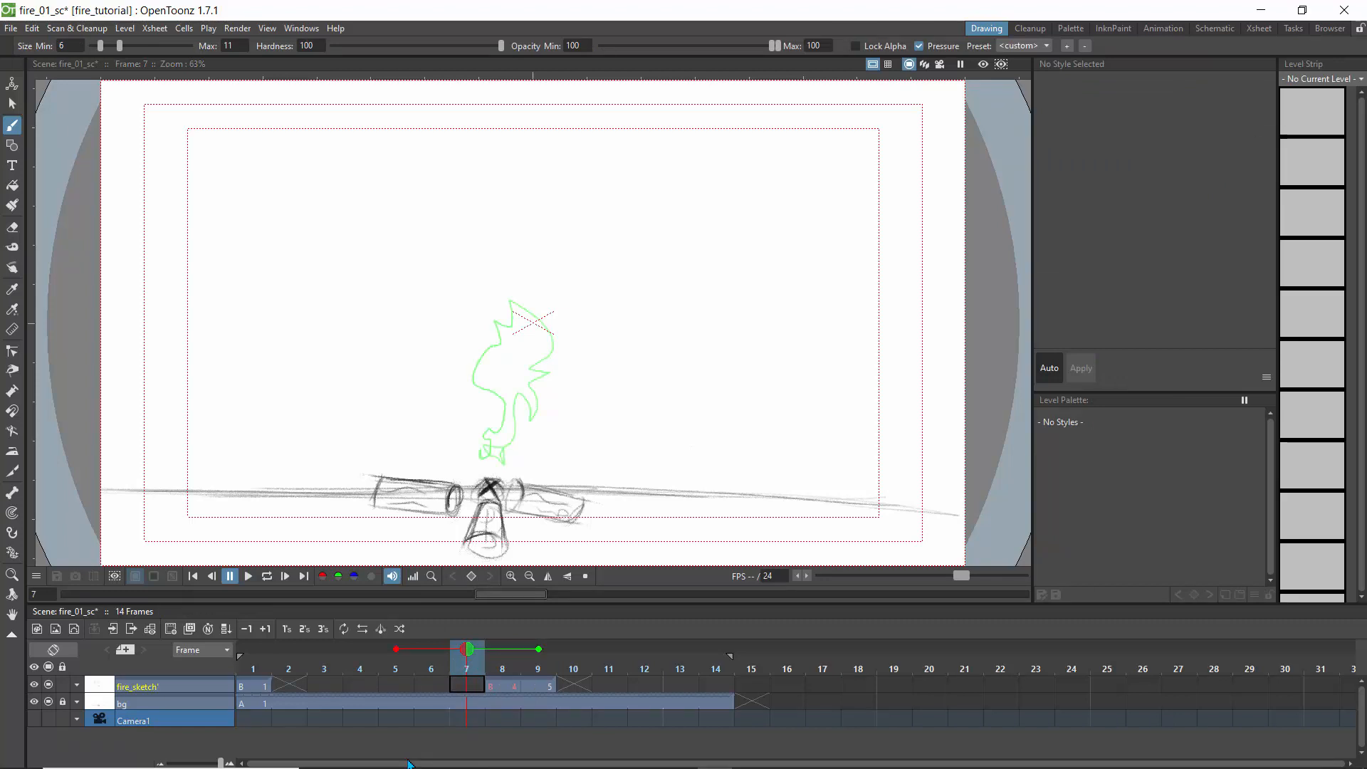
pyautogui.moveTo(466, 649)
pyautogui.mouseDown()
pyautogui.moveTo(249, 653)
pyautogui.moveTo(360, 664)
pyautogui.mouseUp()
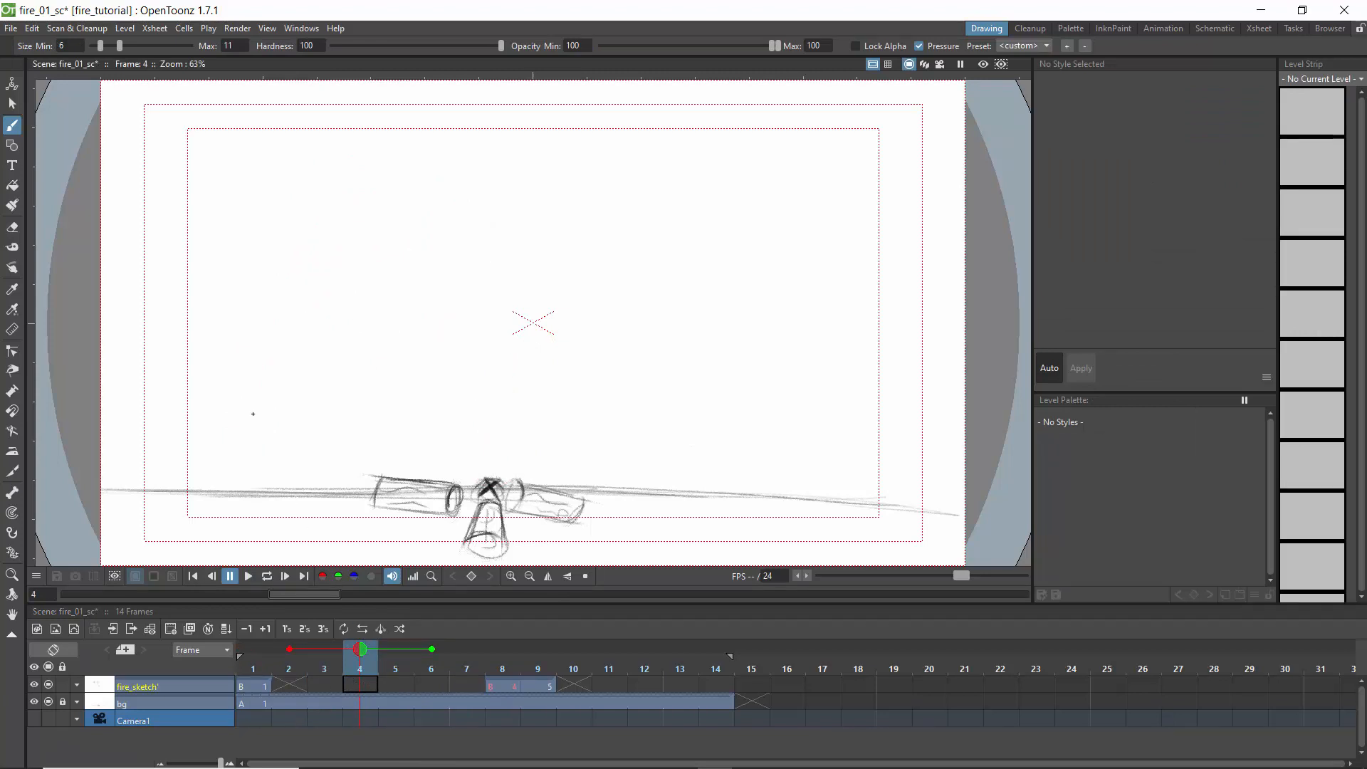
pyautogui.click(32, 28)
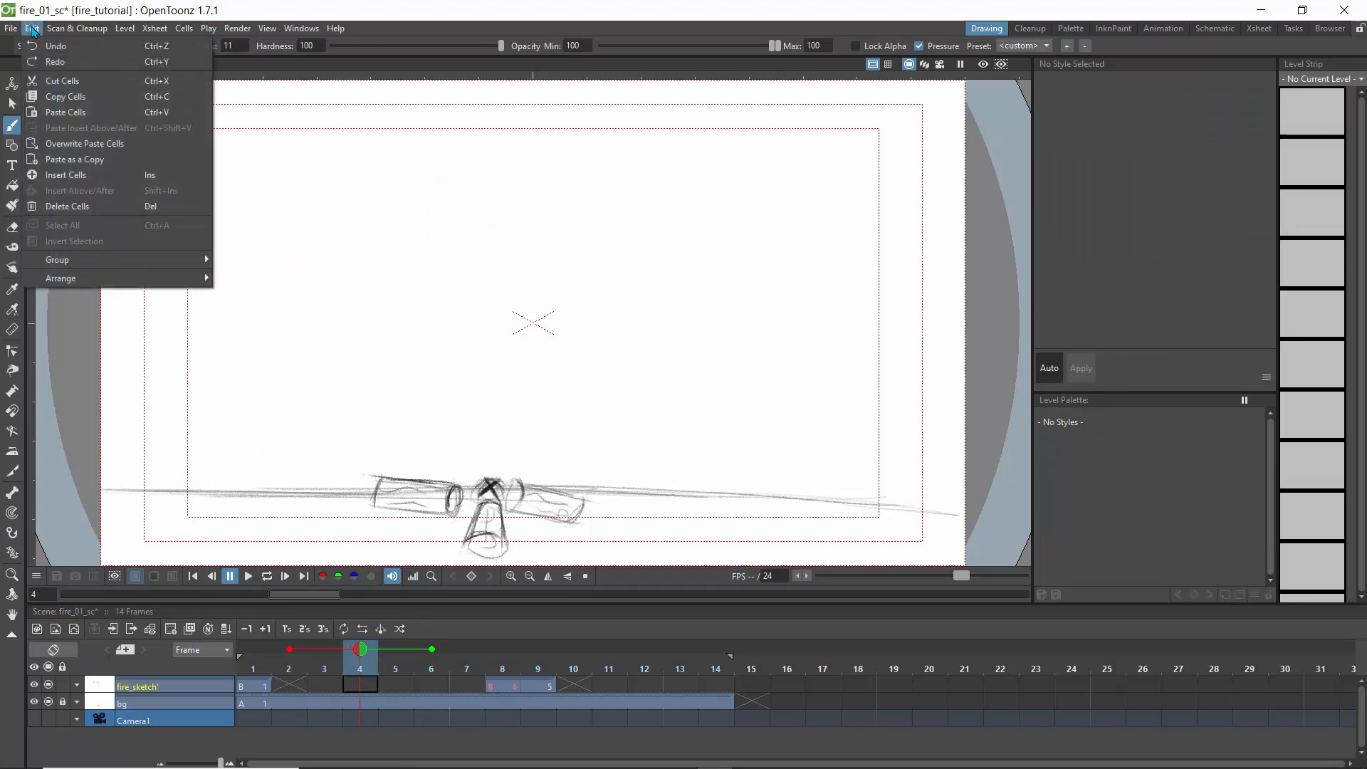
pyautogui.click(53, 62)
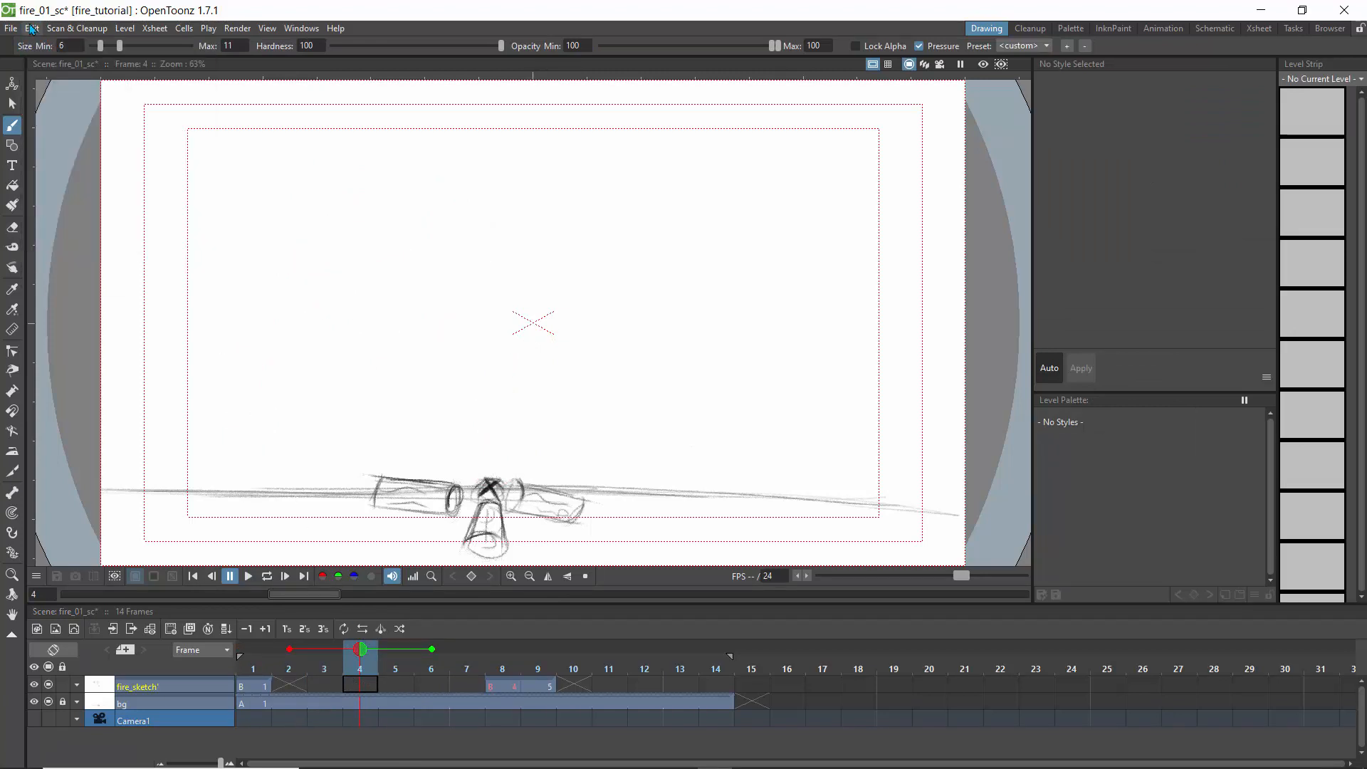
pyautogui.click(32, 29)
pyautogui.click(57, 63)
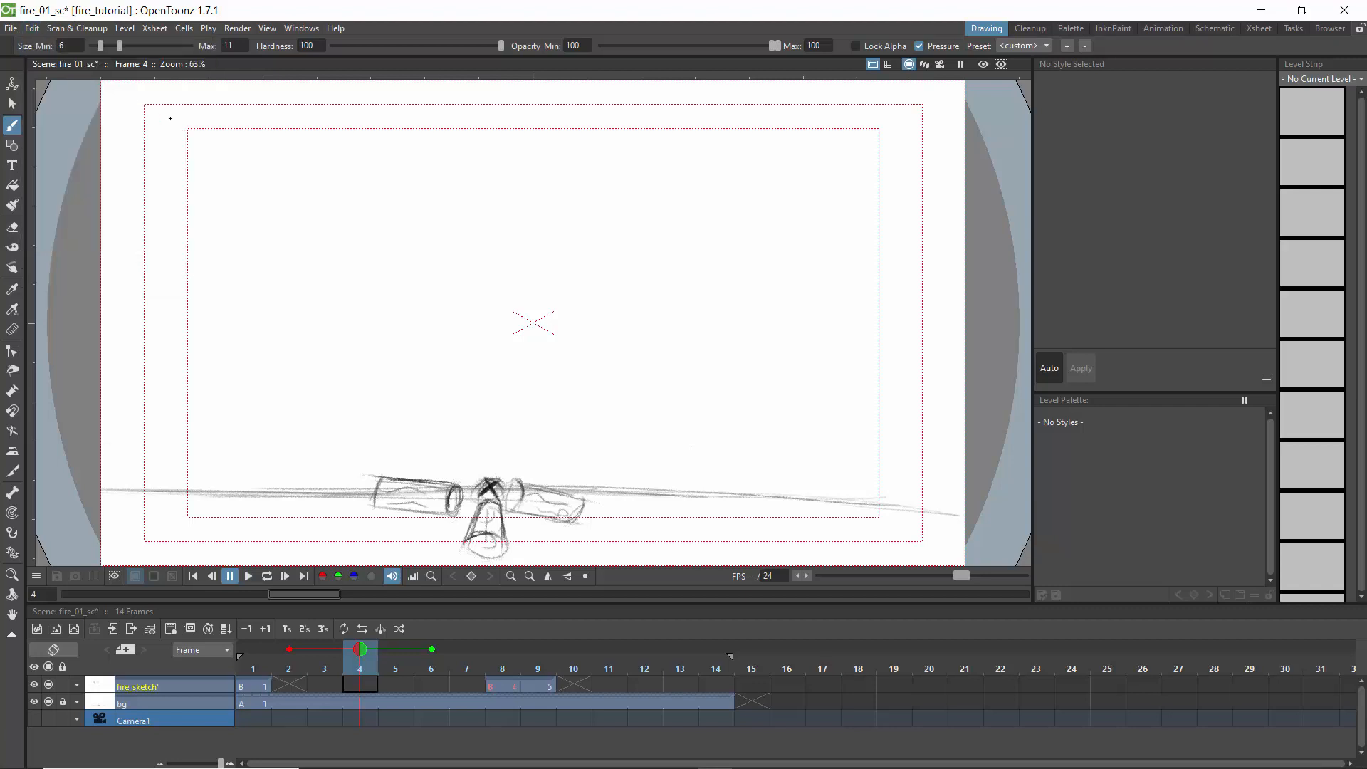
pyautogui.hotkey('ctrl', 'z')
pyautogui.hotkey('ctrl', 'z')
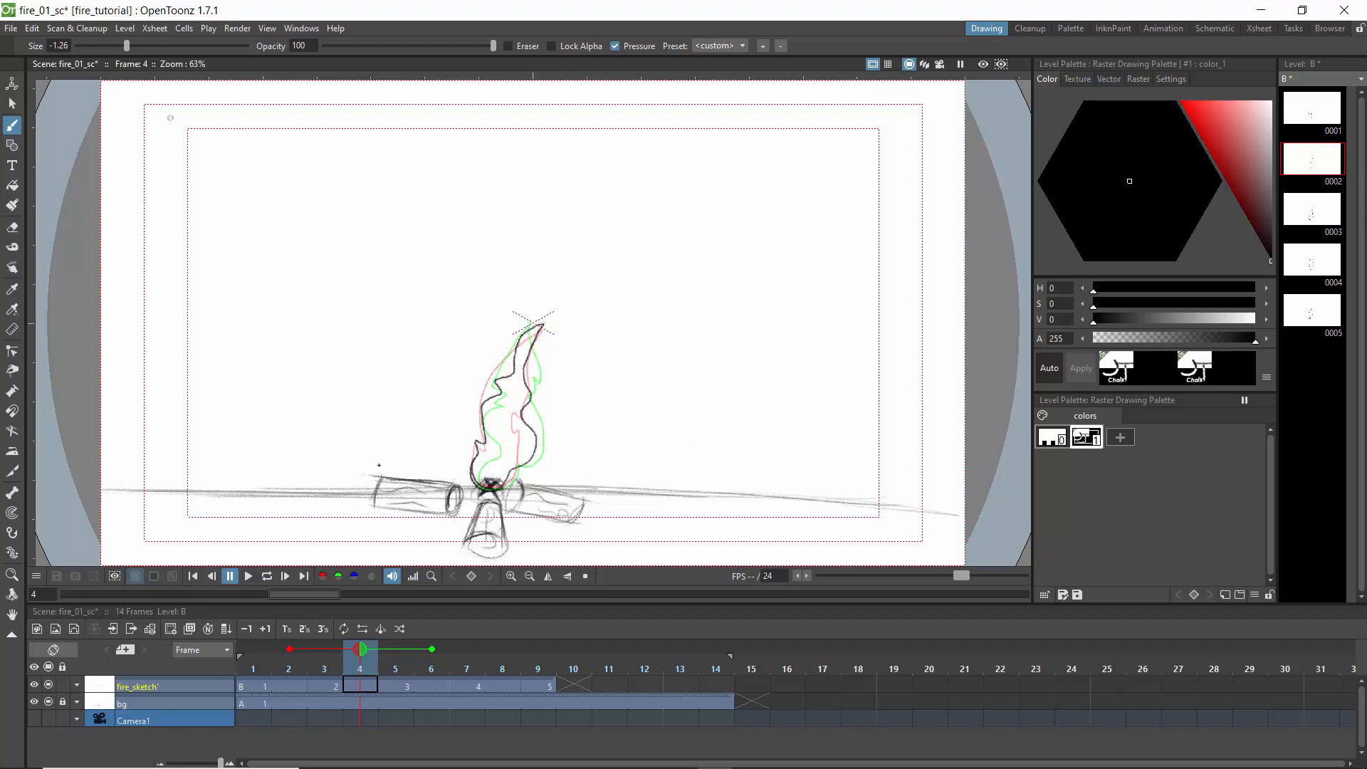
# Step: Scrub through the flame drawings from frame 1 to frame 9 and remove the previous-drawing onion skin marker on frame 7
pyautogui.click(257, 667)
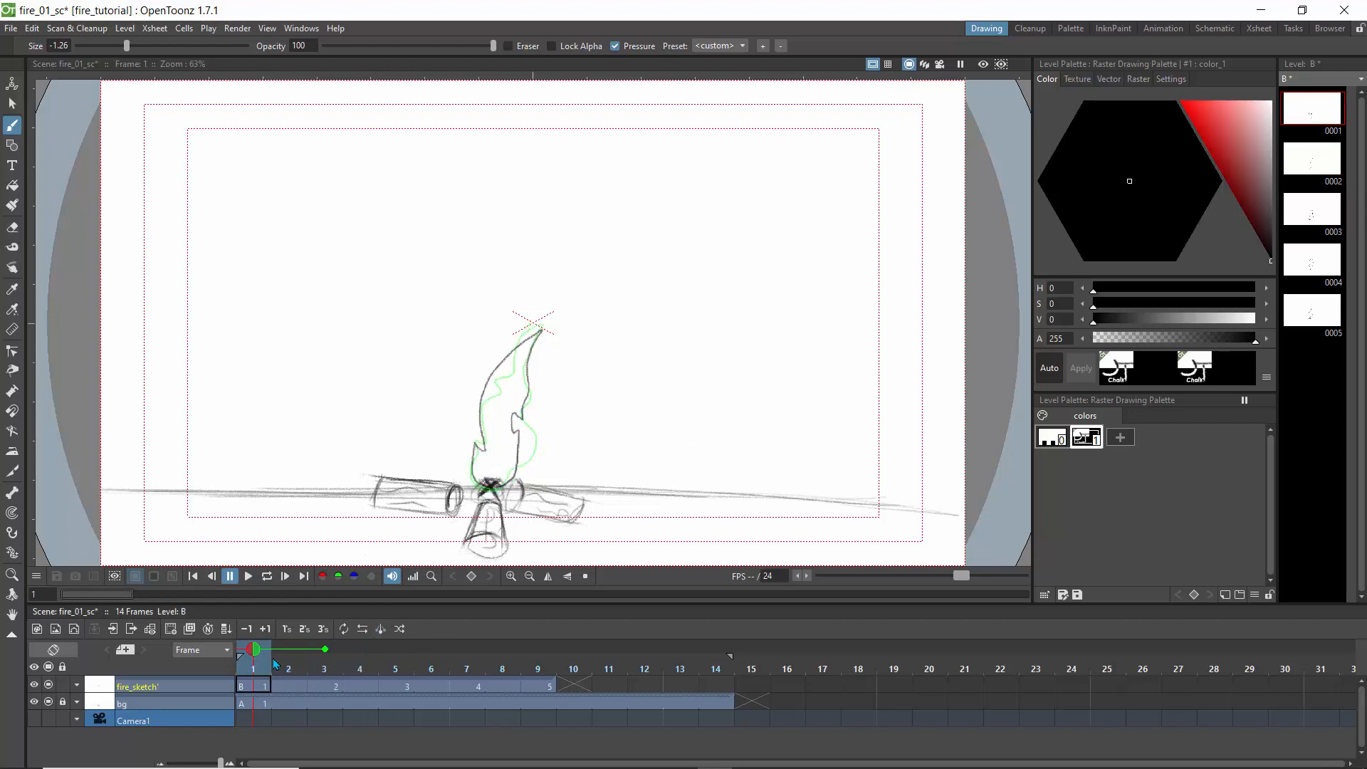
pyautogui.moveTo(275, 664); pyautogui.dragTo(540, 667)
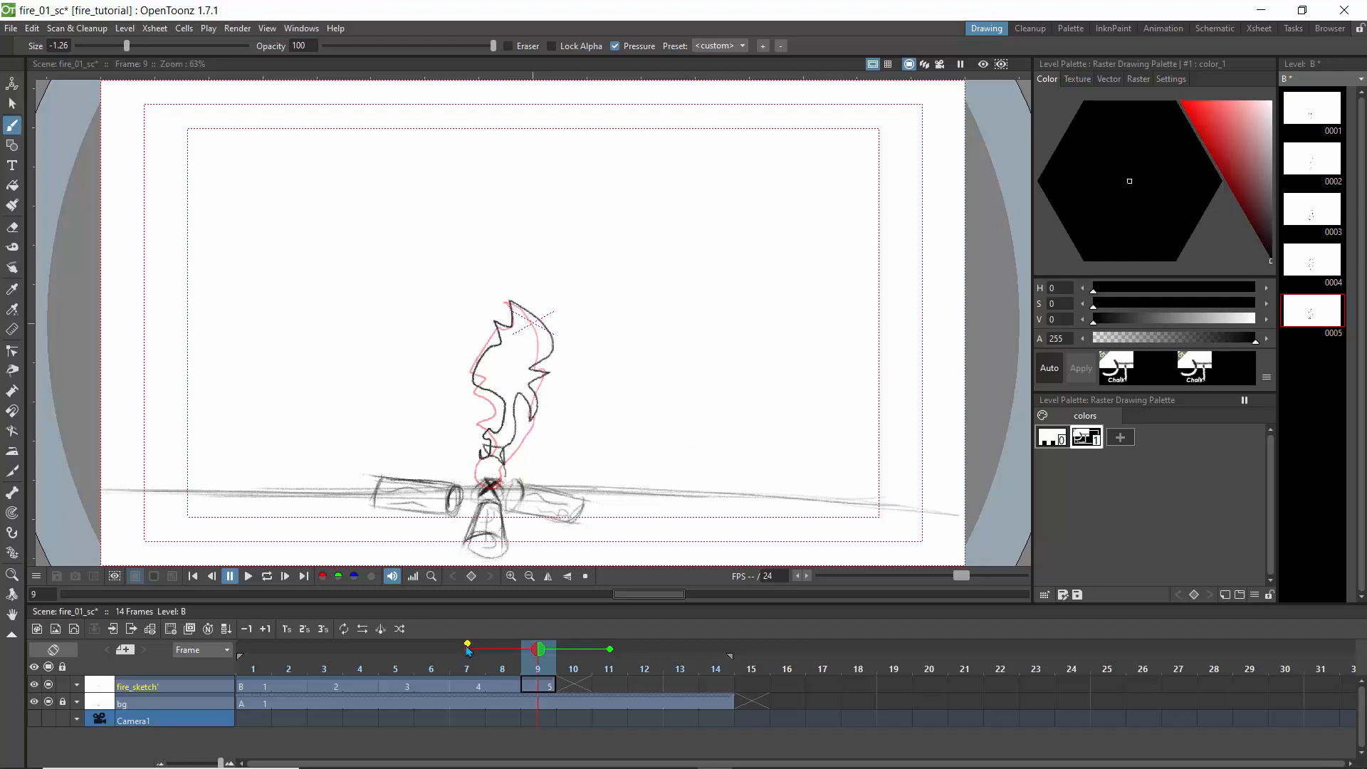
pyautogui.moveTo(467, 648); pyautogui.dragTo(537, 649)
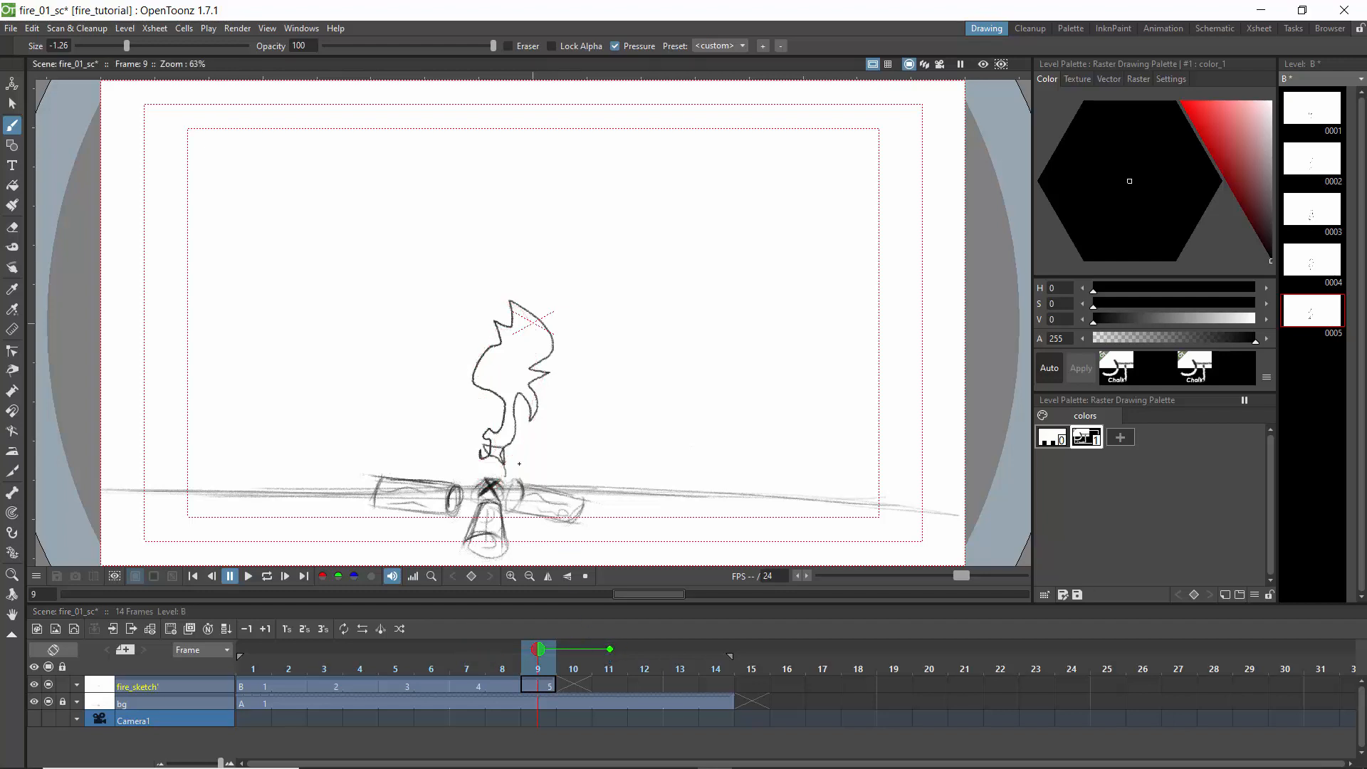
# Step: Erase the messy strokes at the frame 9 flame's base with eraser size 13, redraw the base, and restore the frame 7 onion skin
pyautogui.click(12, 227)
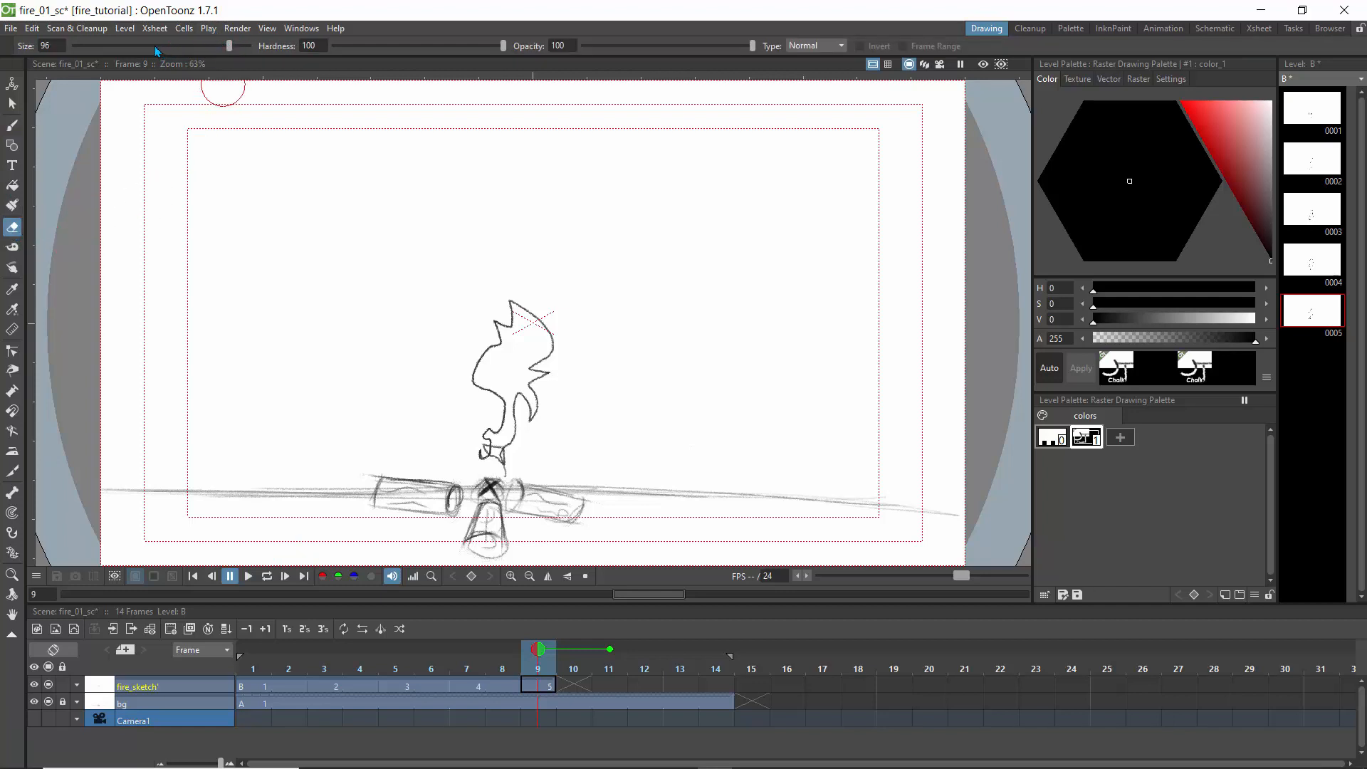
pyautogui.moveTo(228, 47); pyautogui.dragTo(128, 47)
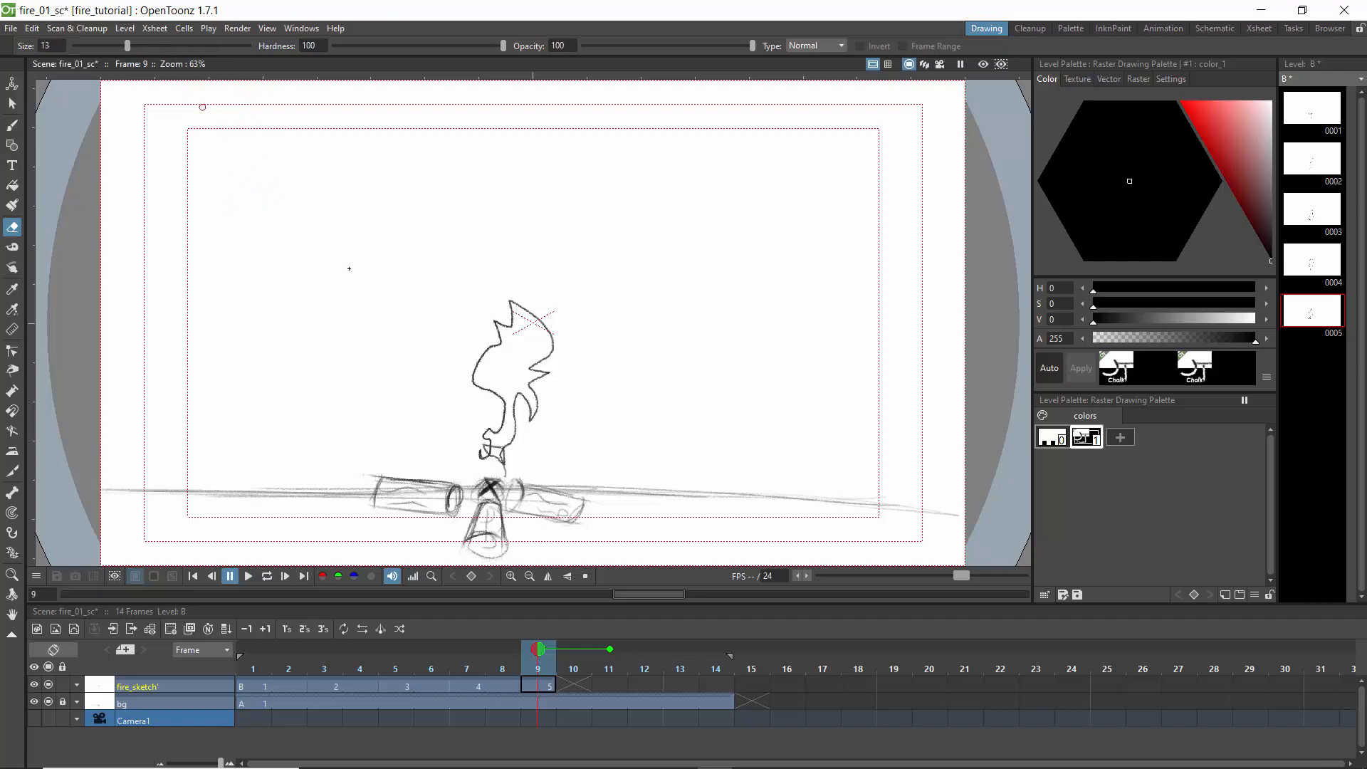
pyautogui.moveTo(492, 452)
pyautogui.mouseDown()
pyautogui.moveTo(504, 464)
pyautogui.moveTo(484, 447)
pyautogui.mouseUp()
pyautogui.click(13, 125)
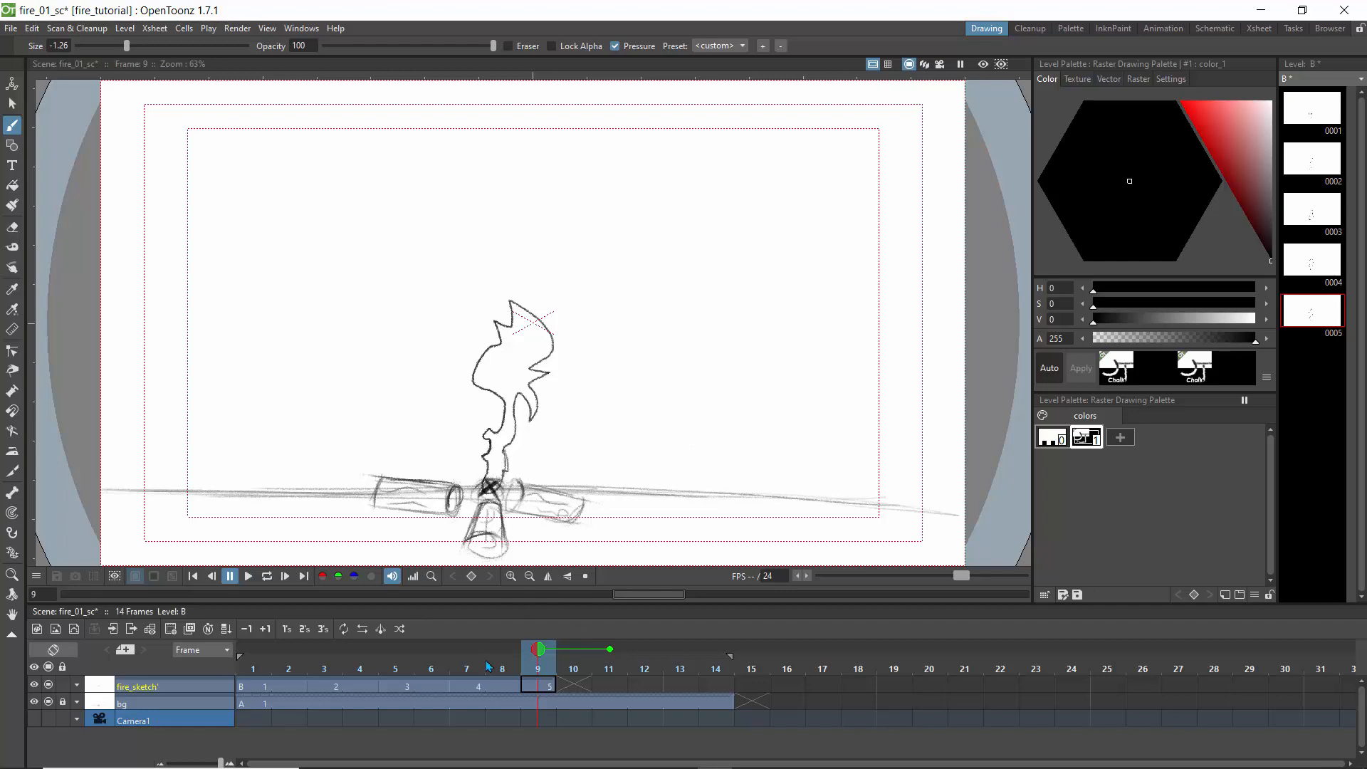
pyautogui.click(467, 650)
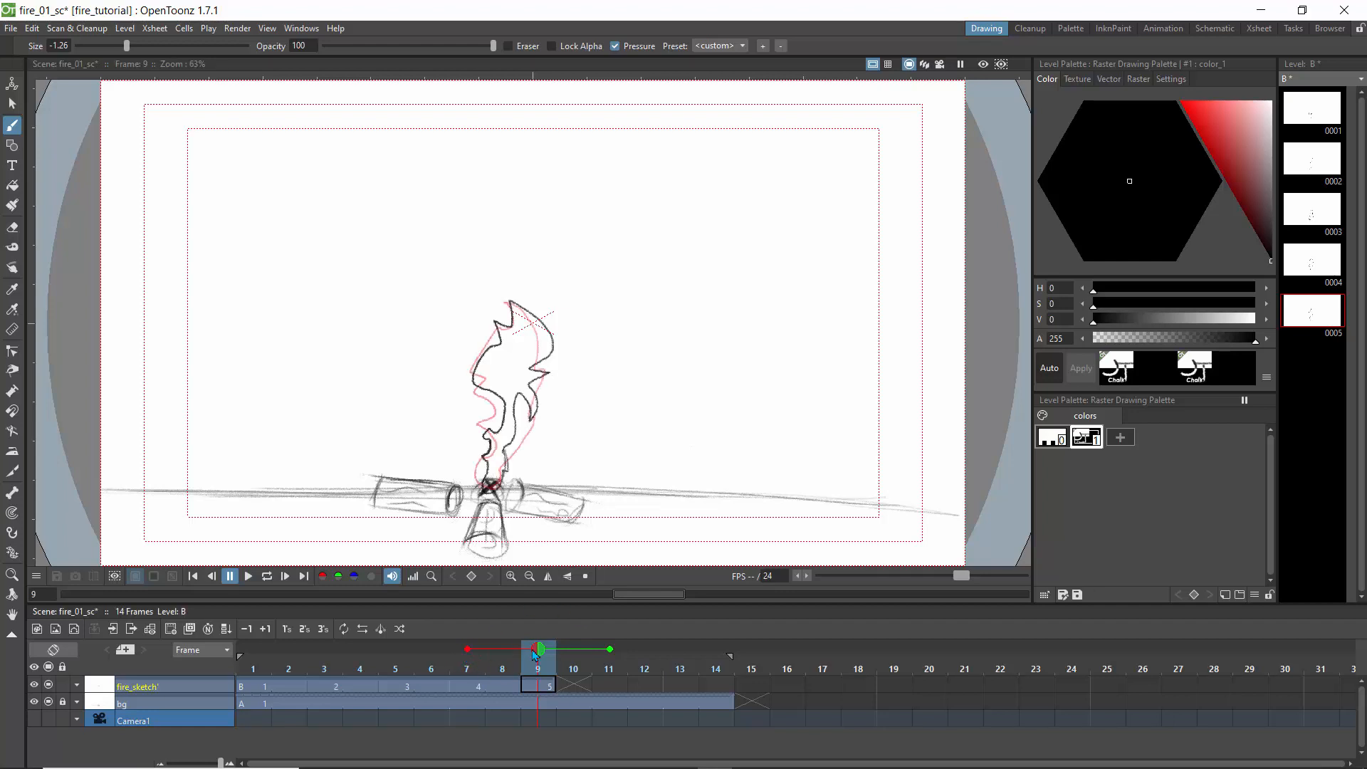
# Step: Draw the sixth flame outline on frame 11 of fire_sketch', with a slim wavy body and a small pointed tip, and advance to frame 13
pyautogui.moveTo(539, 650); pyautogui.dragTo(608, 662)
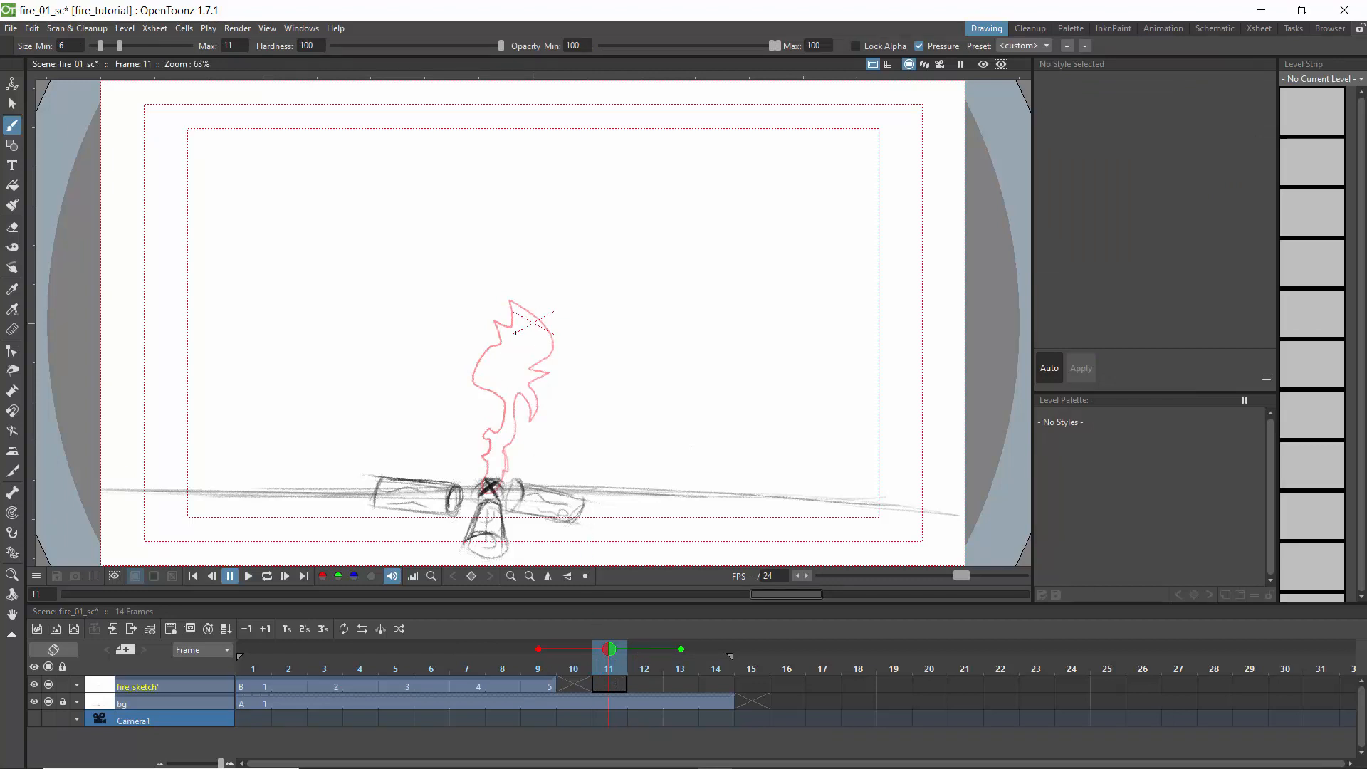
pyautogui.click(529, 290)
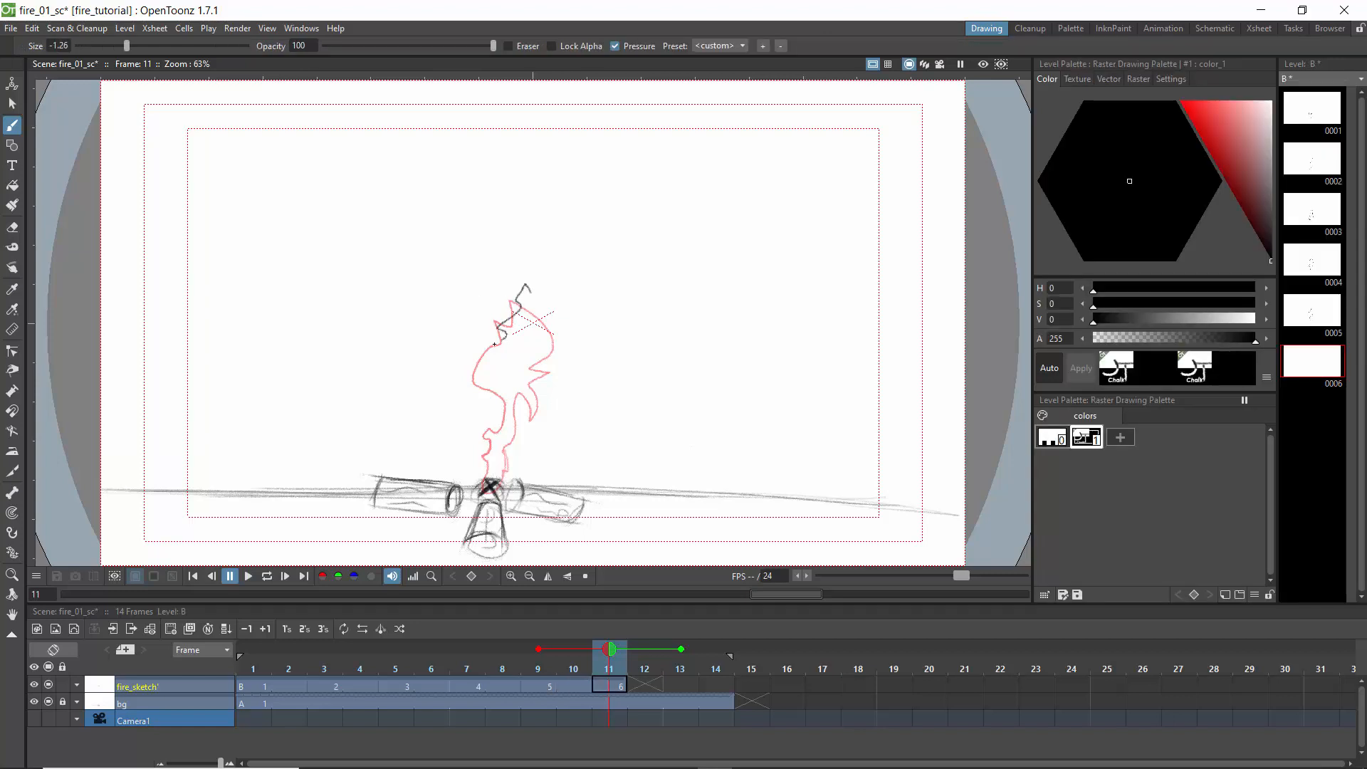
pyautogui.moveTo(502, 400); pyautogui.dragTo(483, 505)
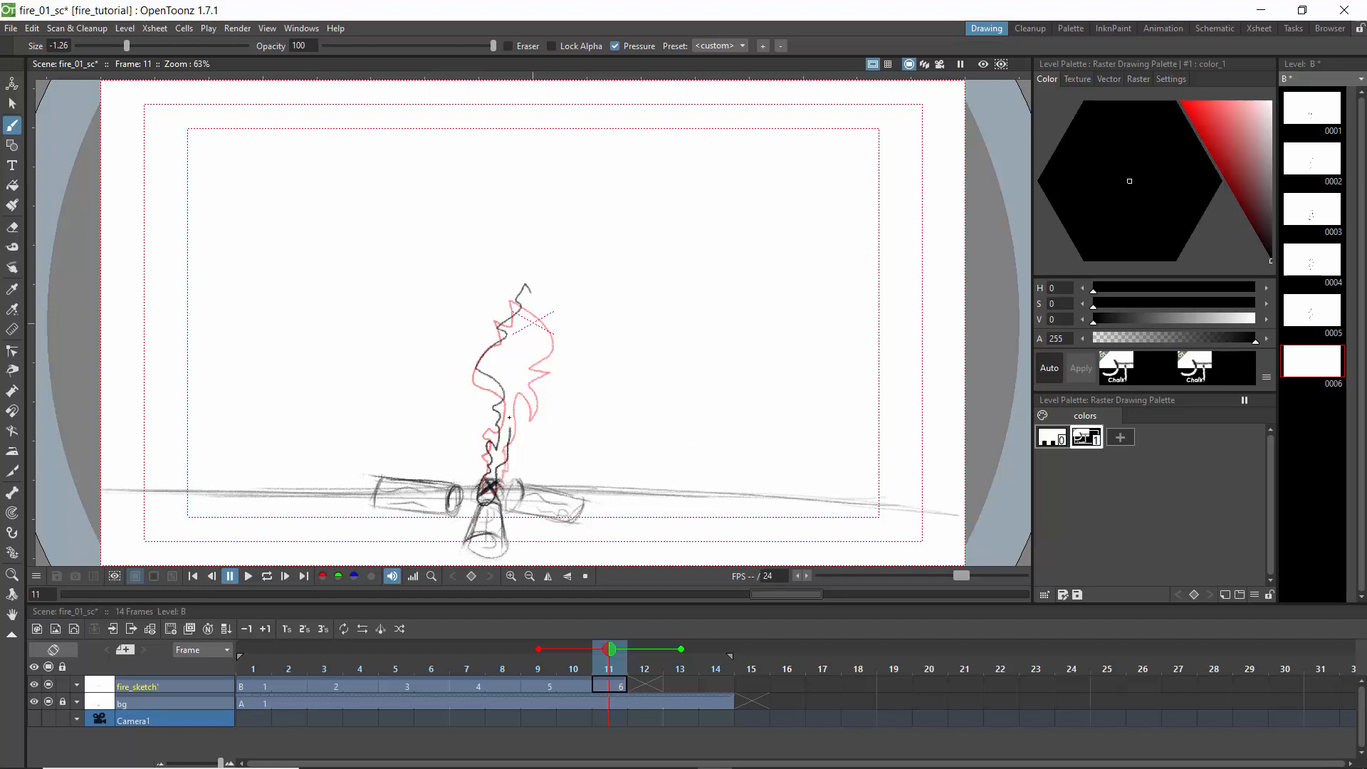
pyautogui.moveTo(514, 394)
pyautogui.mouseDown()
pyautogui.moveTo(526, 388)
pyautogui.moveTo(524, 330)
pyautogui.mouseUp()
pyautogui.moveTo(613, 655); pyautogui.dragTo(677, 657)
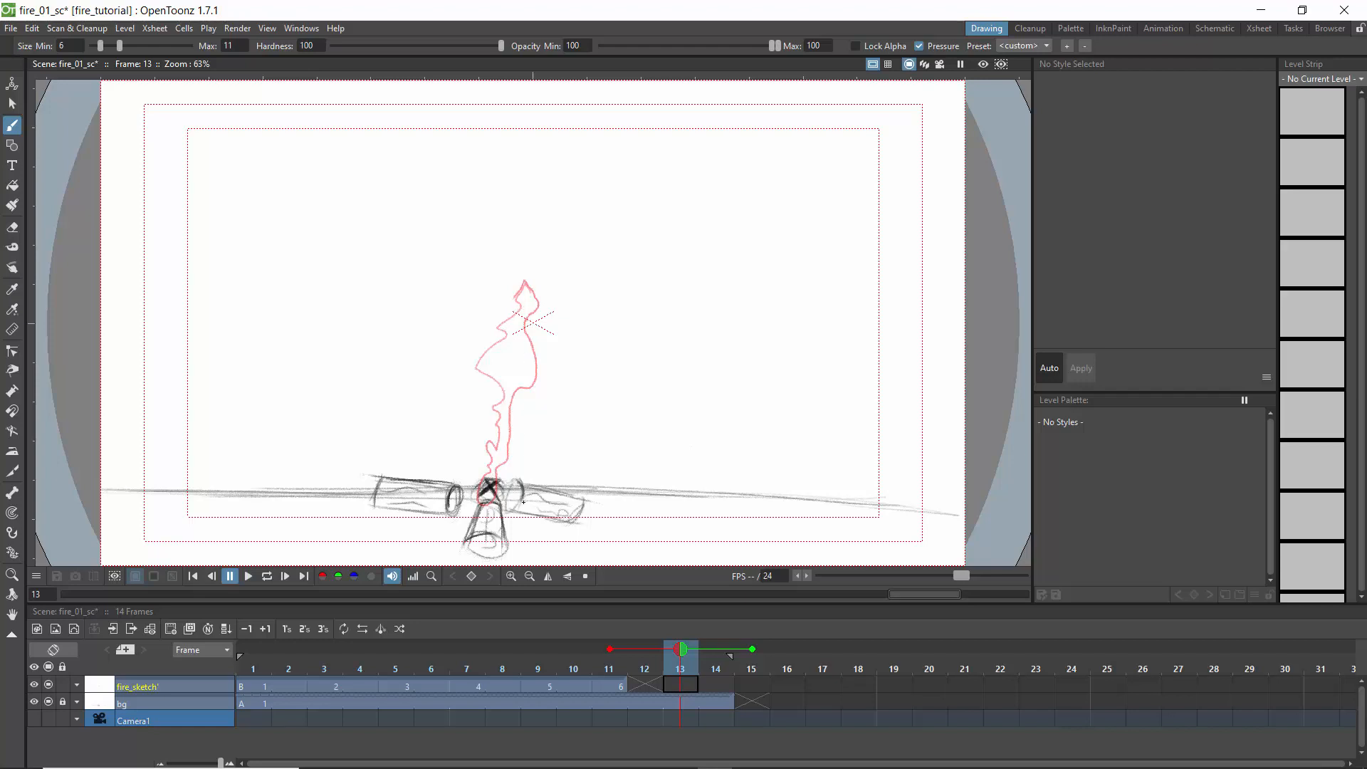
# Step: Draw the seventh flame outline on frame 13 of fire_sketch', with a hooked, curling head above a thin jagged stem
pyautogui.click(483, 503)
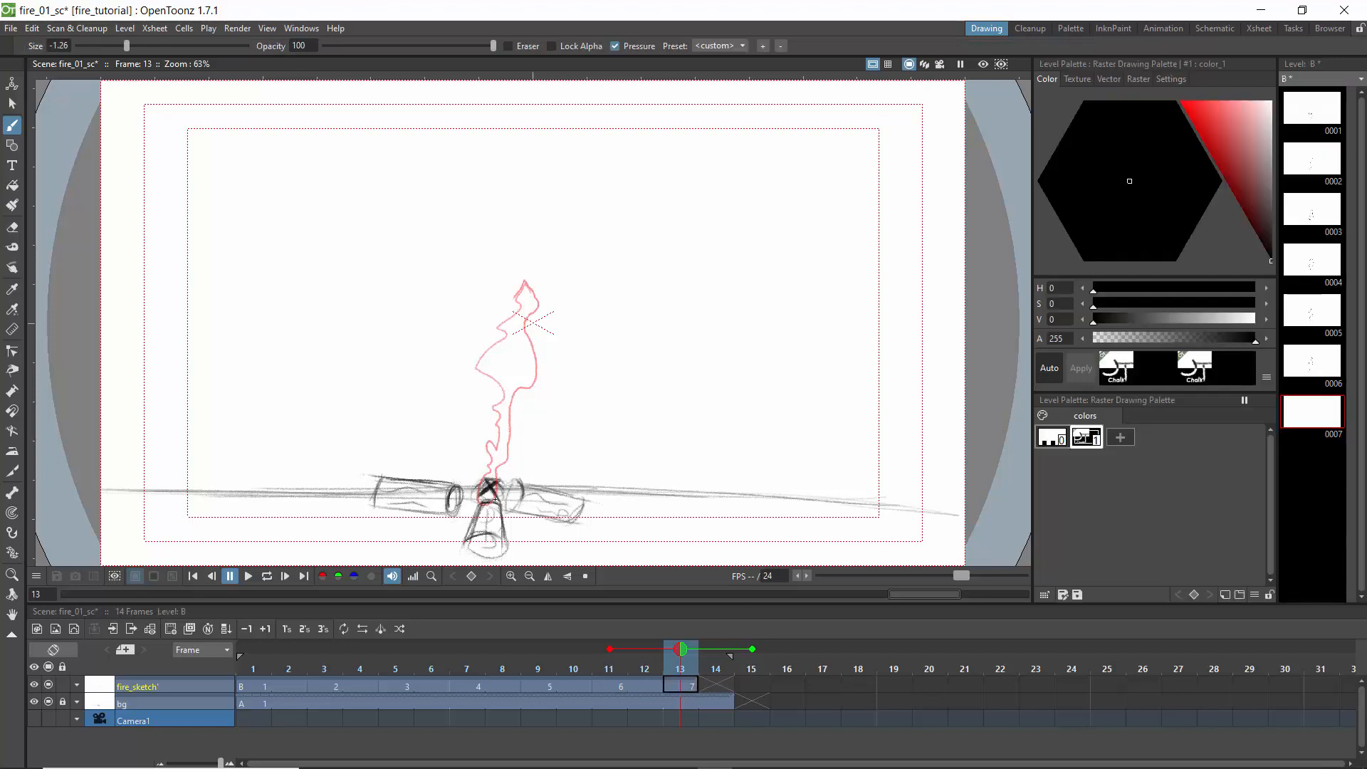
pyautogui.moveTo(507, 452); pyautogui.dragTo(506, 393)
pyautogui.moveTo(510, 326)
pyautogui.mouseDown()
pyautogui.moveTo(469, 386)
pyautogui.moveTo(495, 384)
pyautogui.moveTo(491, 449)
pyautogui.mouseUp()
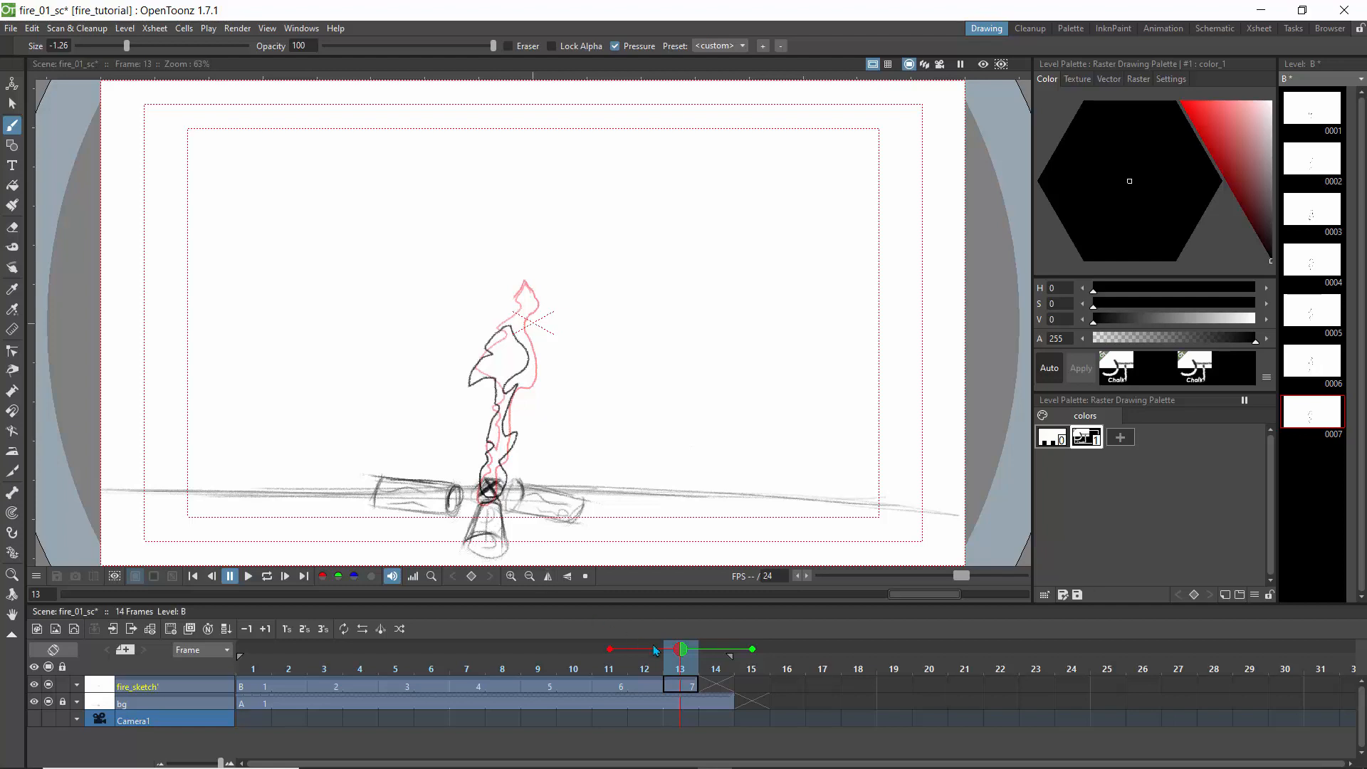
# Step: Scrub back to frame 1 and preview the seven flame drawings in looped playback
pyautogui.click(713, 652)
pyautogui.click(740, 649)
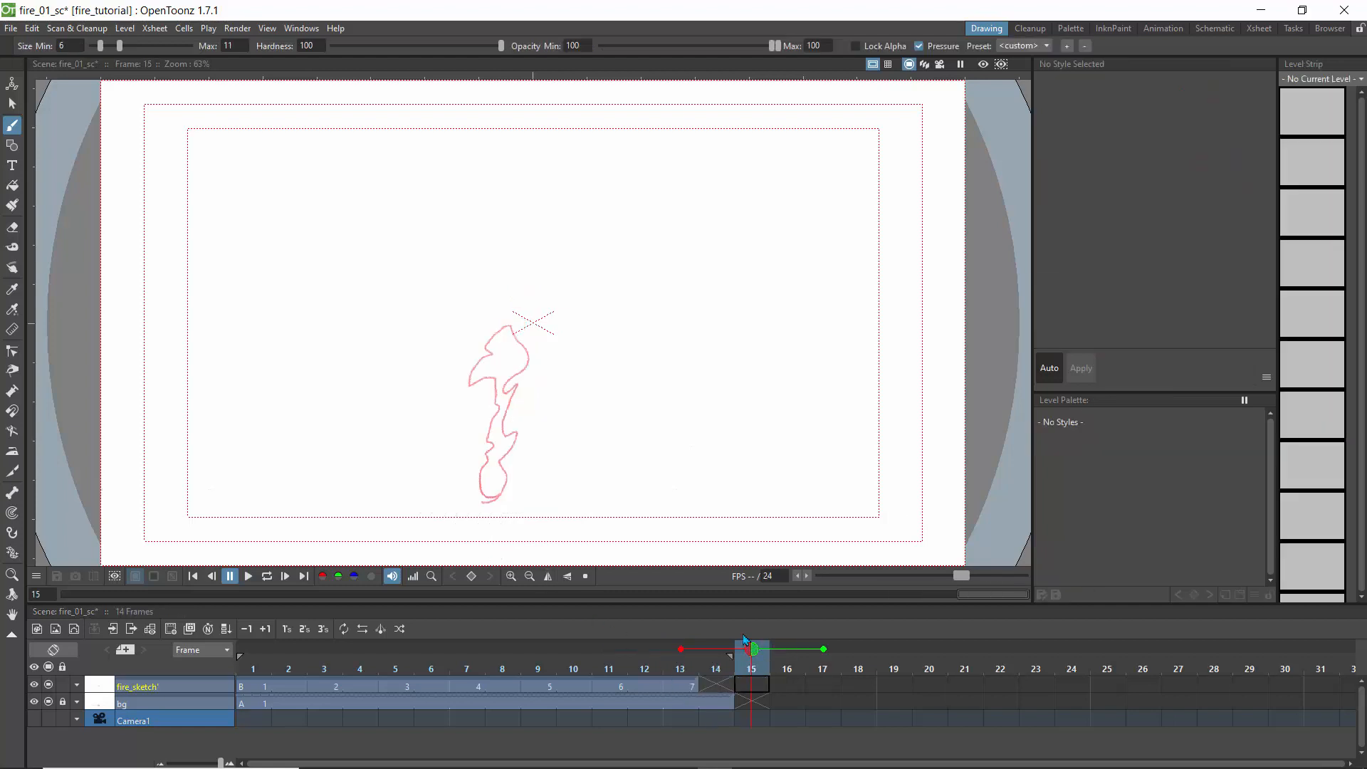
pyautogui.moveTo(752, 654); pyautogui.dragTo(254, 664)
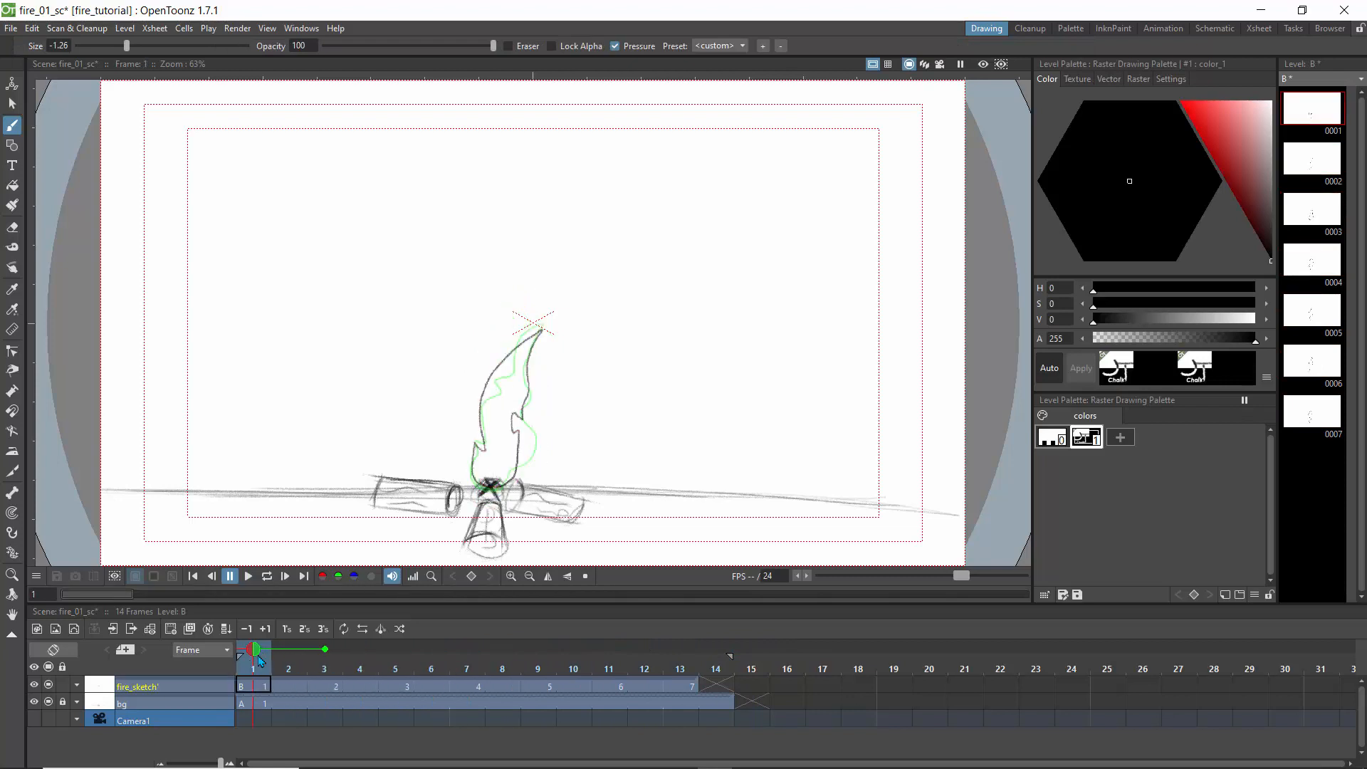
pyautogui.click(266, 577)
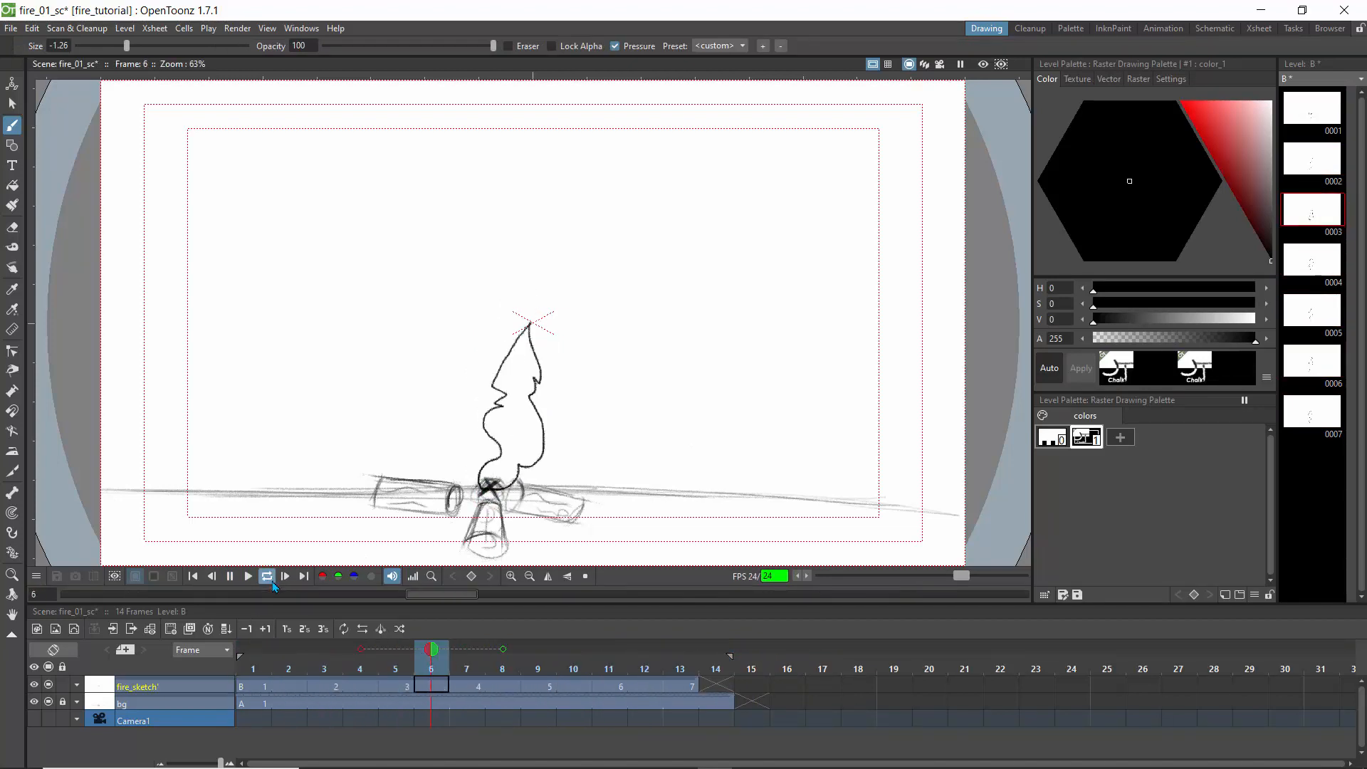
pyautogui.click(397, 659)
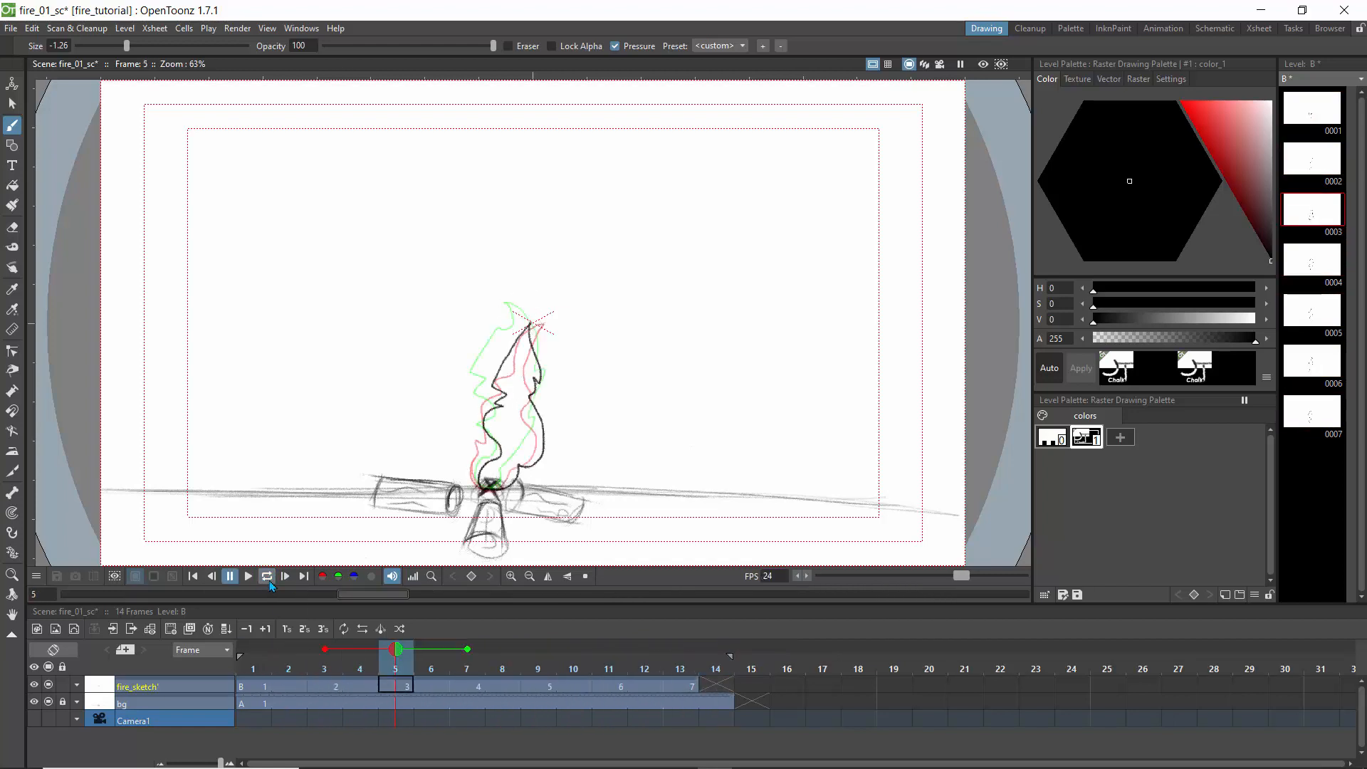
# Step: Unlock the bg column, extend its background drawing through frame 20, lock it again and make fire_sketch' the current column
pyautogui.moveTo(397, 659); pyautogui.dragTo(717, 657)
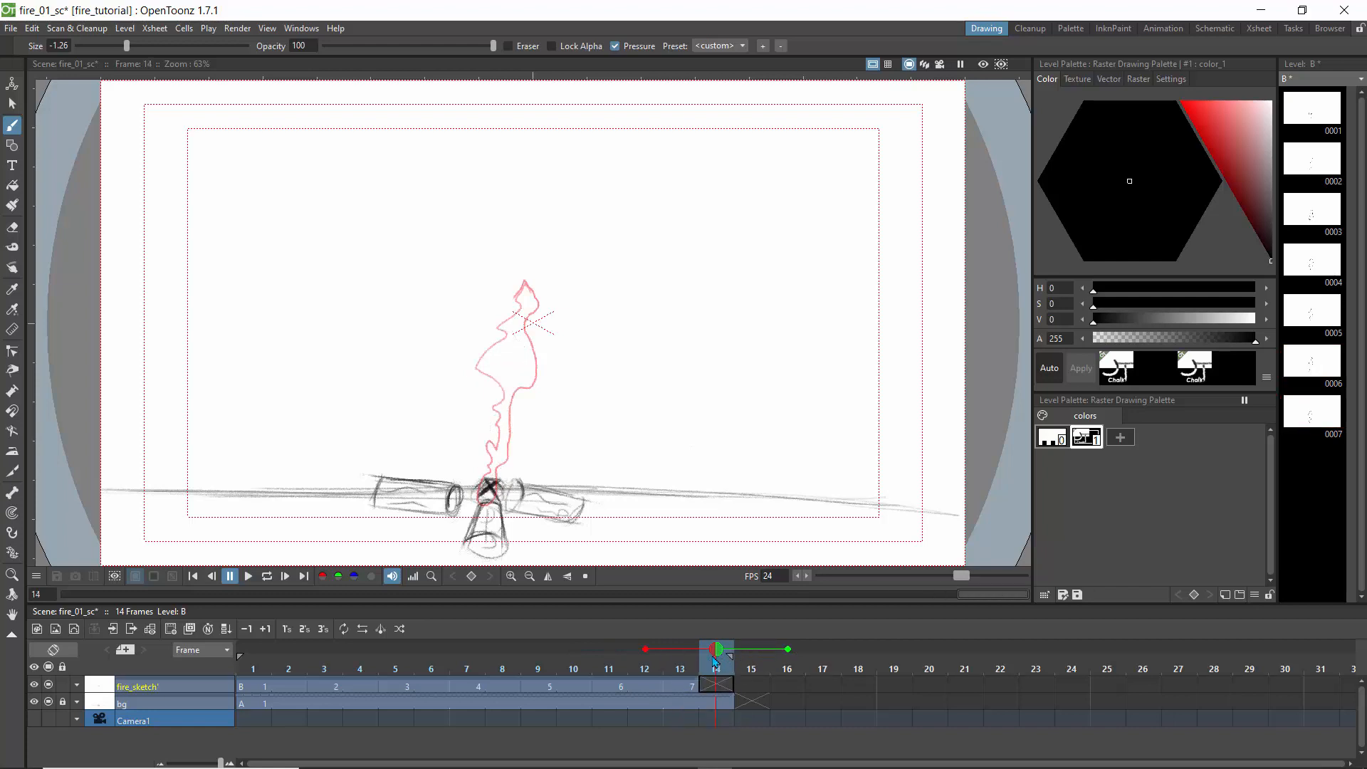
pyautogui.click(62, 701)
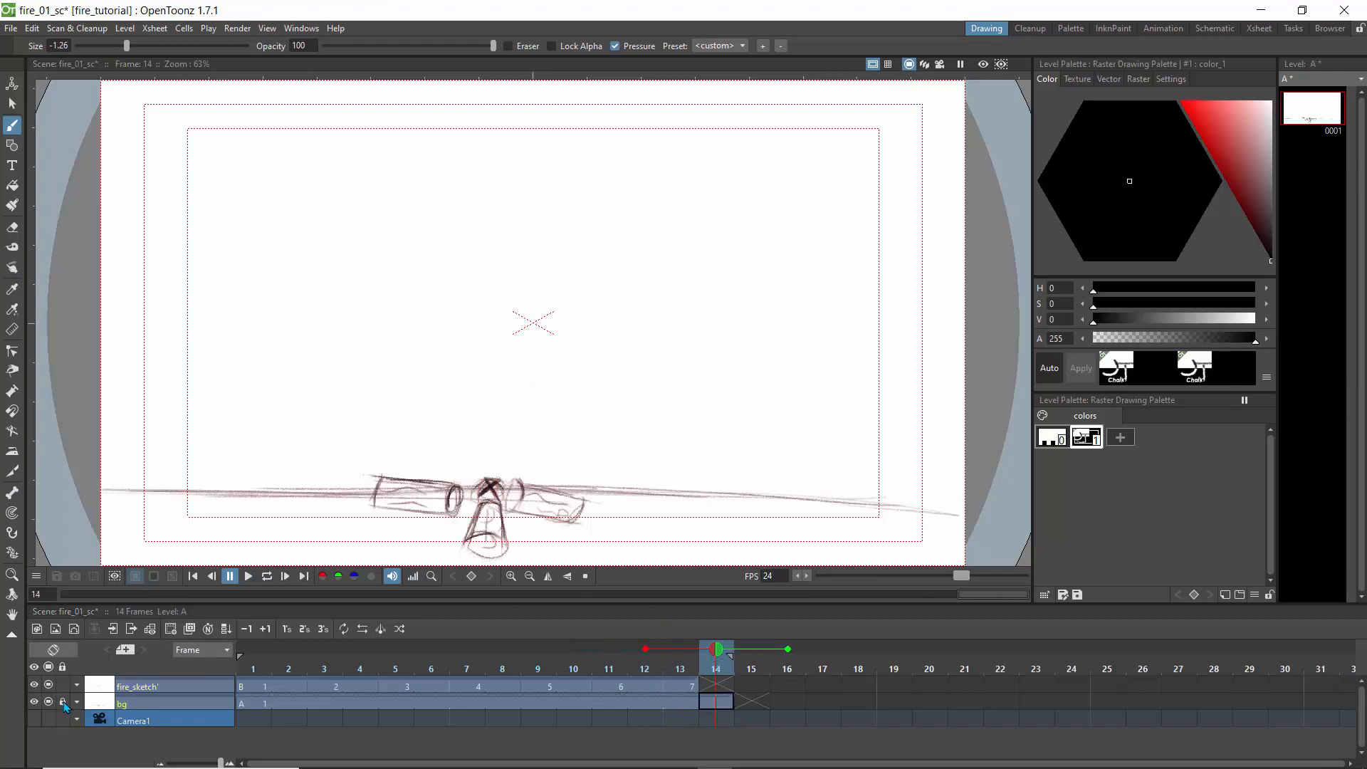
pyautogui.click(1163, 28)
pyautogui.click(1010, 370)
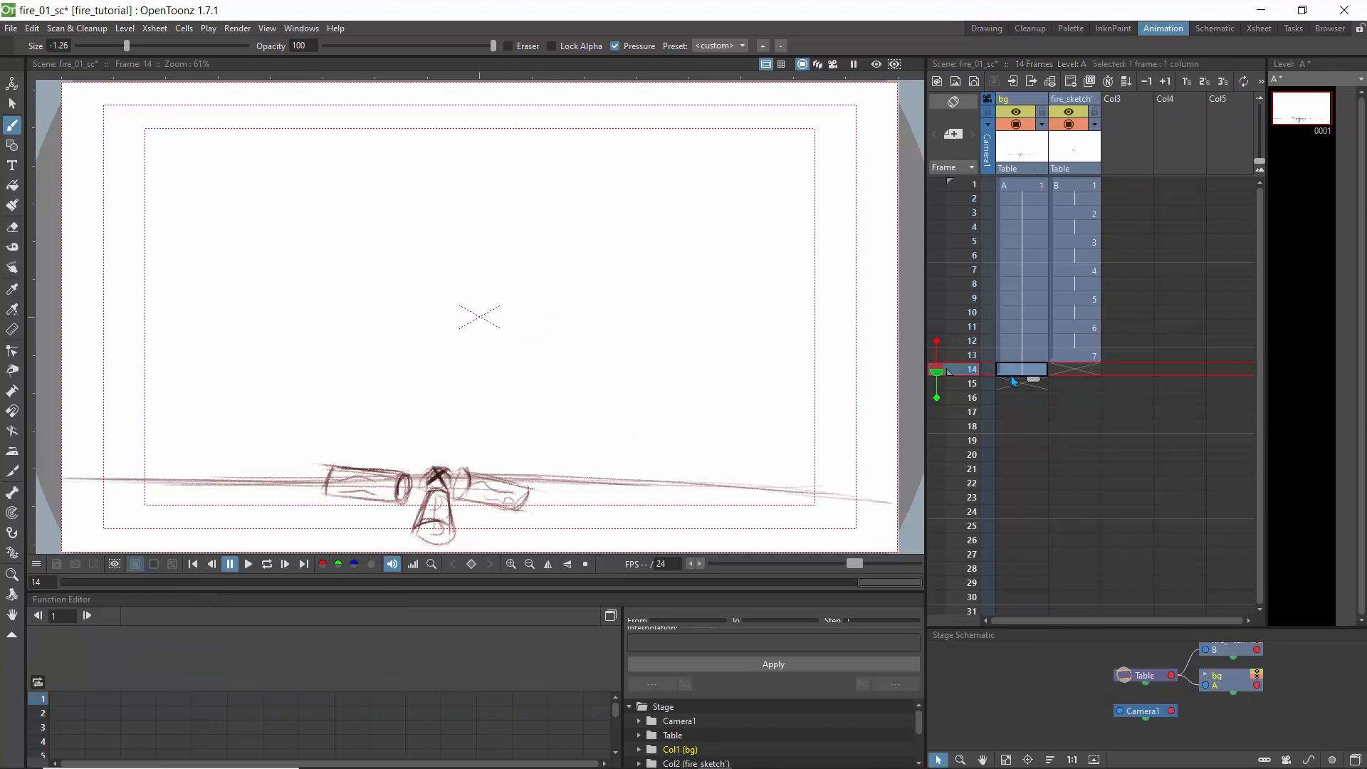
pyautogui.moveTo(1034, 391); pyautogui.dragTo(1033, 467)
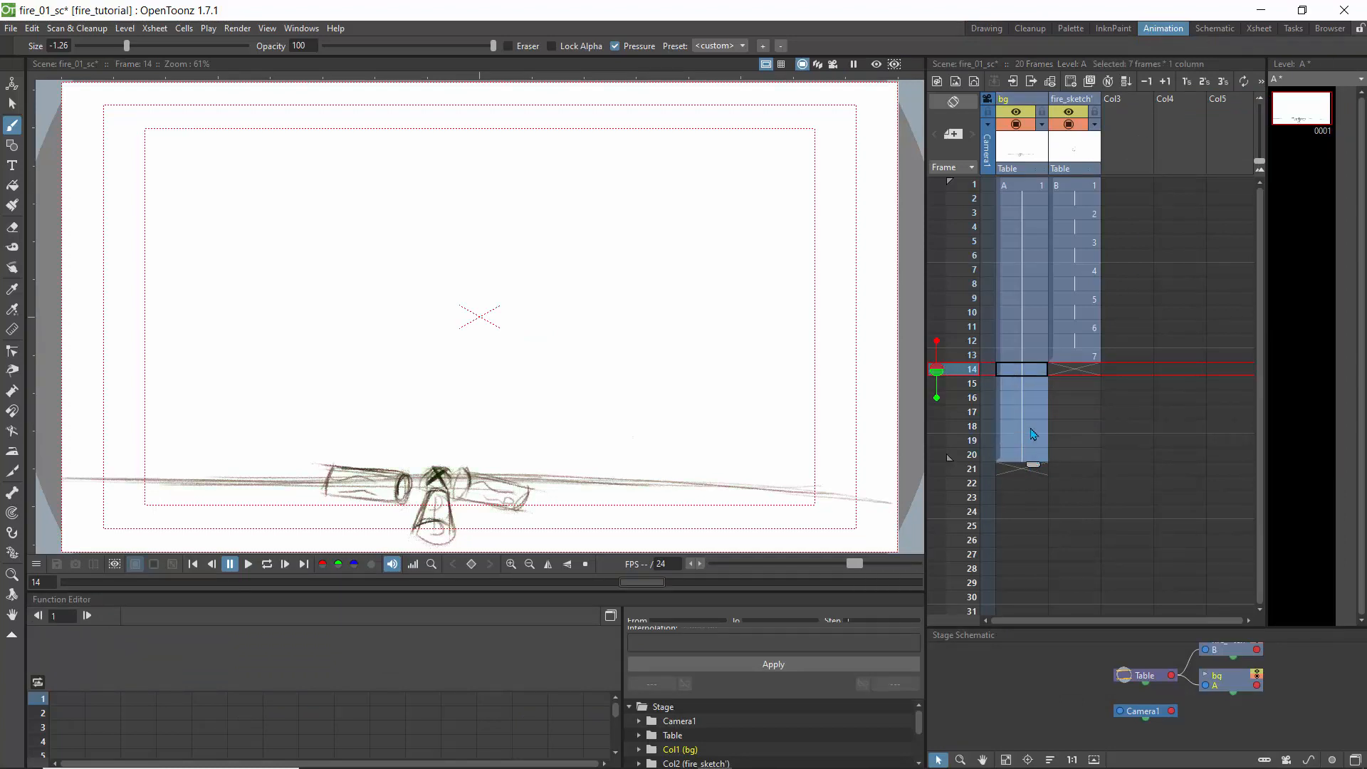
pyautogui.click(987, 28)
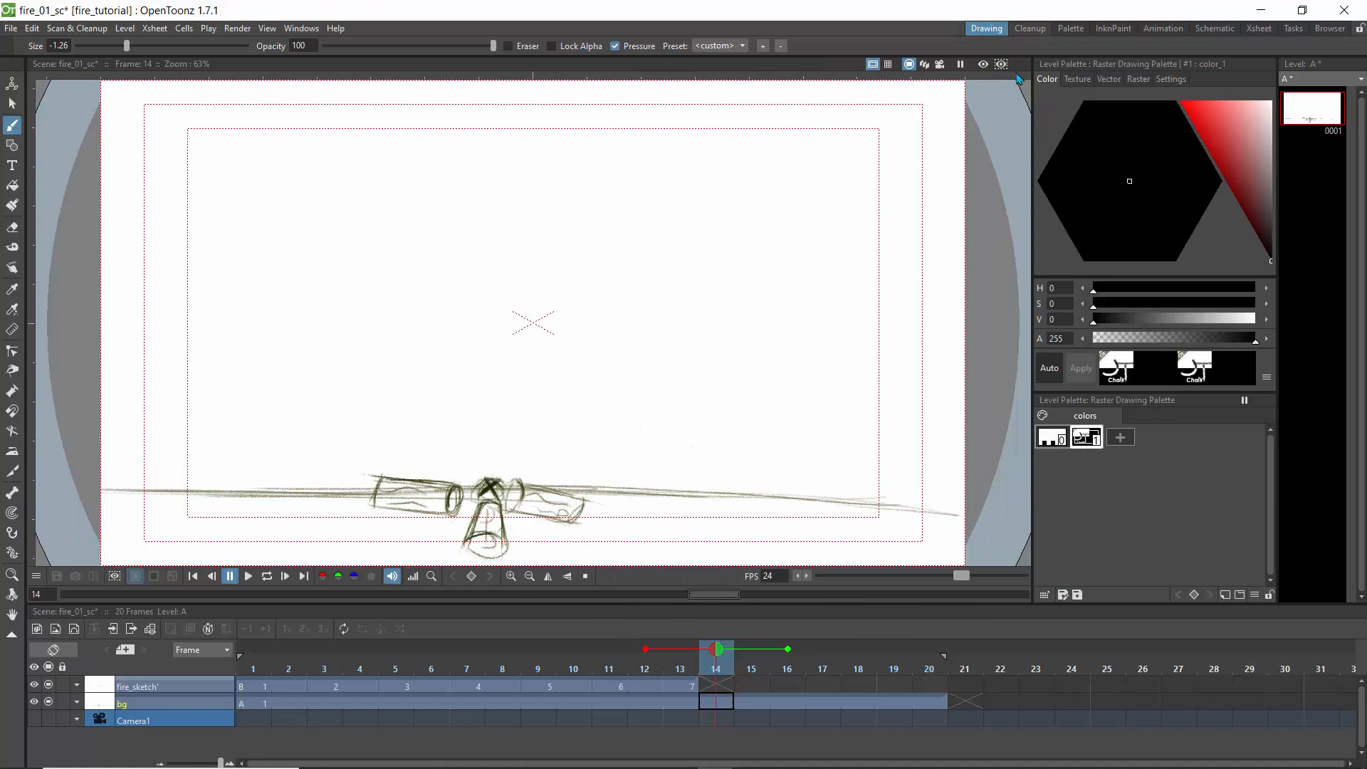
pyautogui.click(62, 702)
pyautogui.click(106, 689)
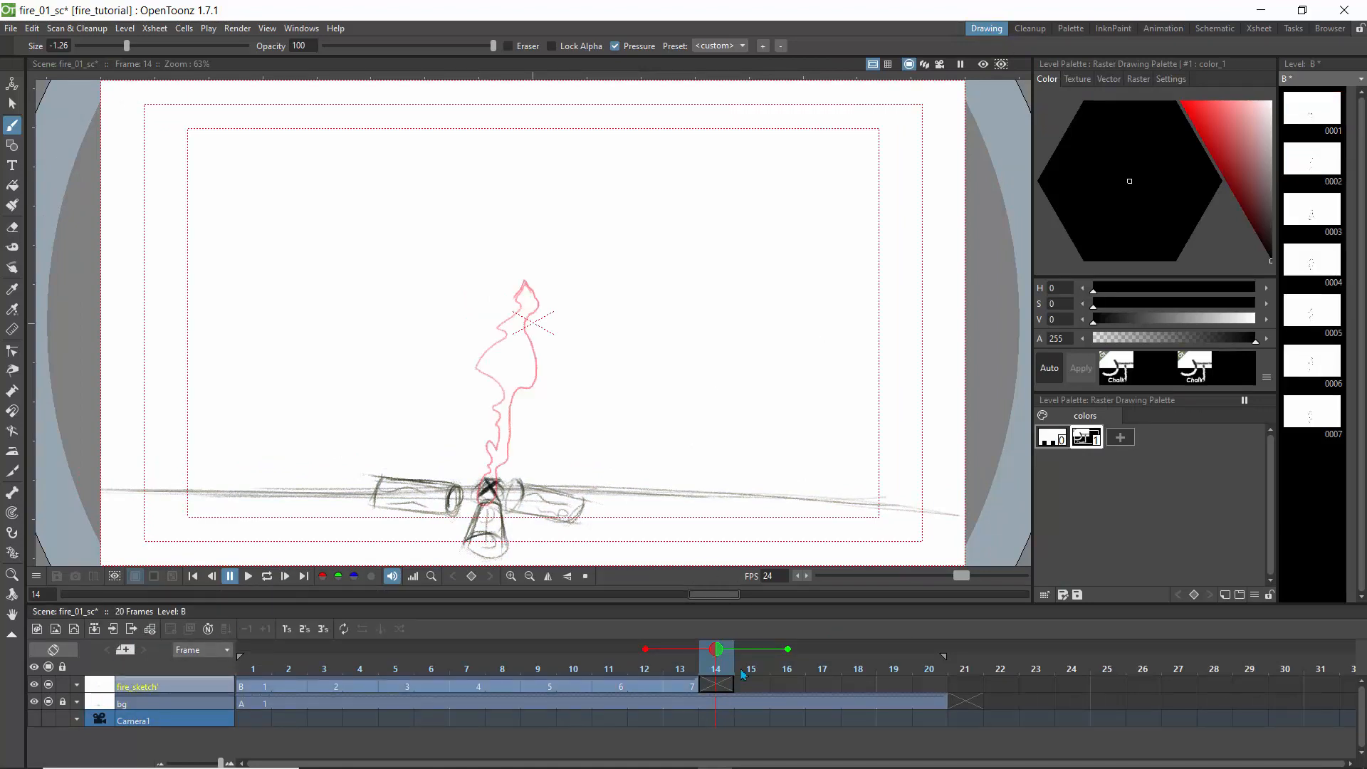
# Step: Draw the eighth flame on frame 15 of fire_sketch', splitting it into a forked spiky base and a detached cap-shaped head
pyautogui.moveTo(714, 656)
pyautogui.mouseDown()
pyautogui.moveTo(553, 662)
pyautogui.moveTo(742, 678)
pyautogui.mouseUp()
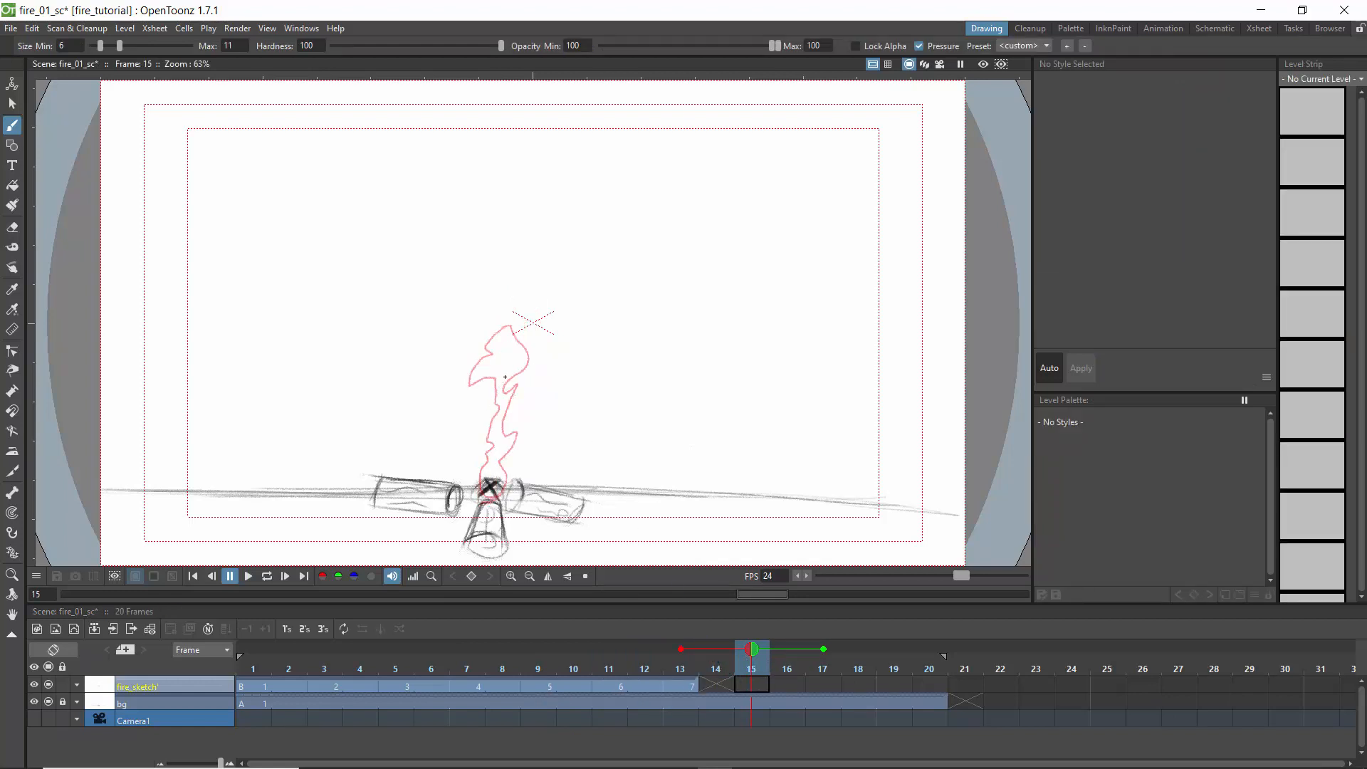
pyautogui.click(478, 495)
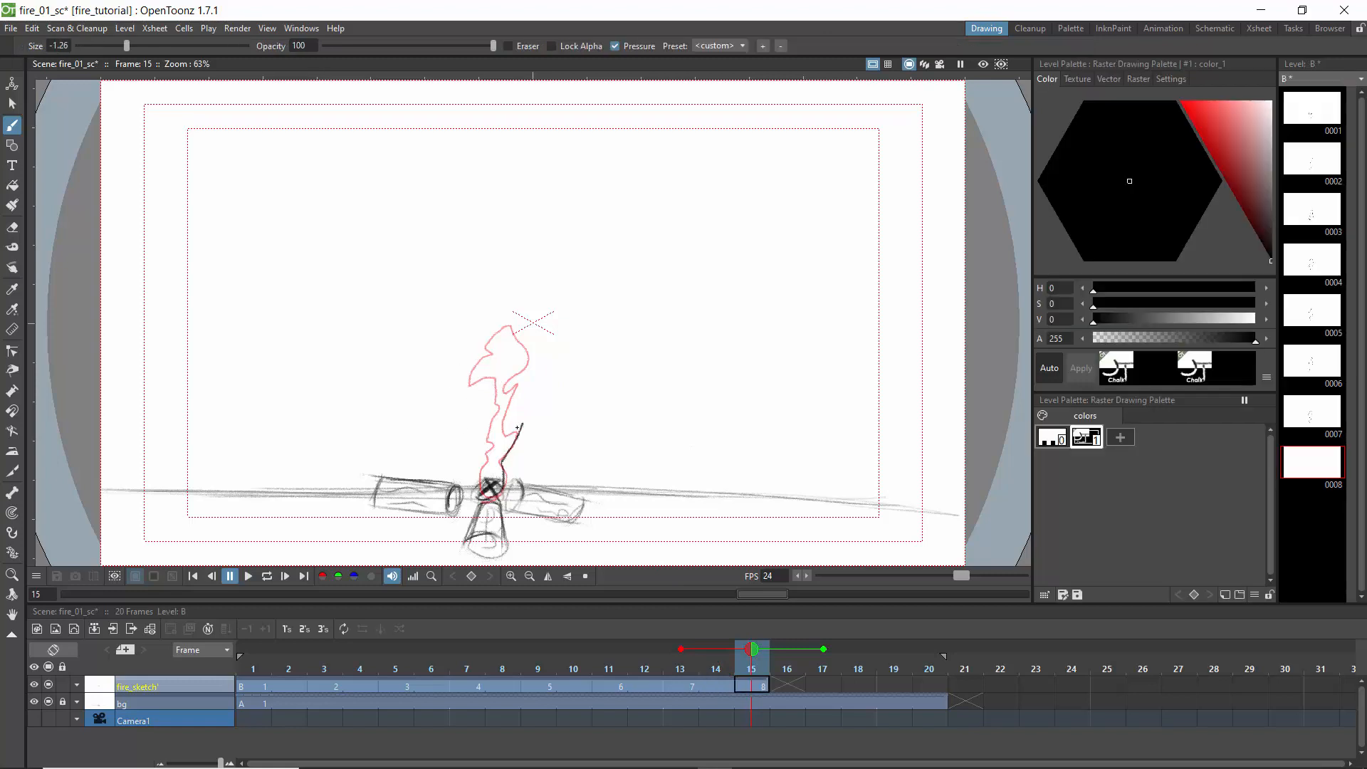
pyautogui.moveTo(507, 419)
pyautogui.mouseDown()
pyautogui.moveTo(514, 398)
pyautogui.moveTo(487, 425)
pyautogui.moveTo(482, 469)
pyautogui.moveTo(497, 490)
pyautogui.mouseUp()
pyautogui.moveTo(508, 371)
pyautogui.mouseDown()
pyautogui.moveTo(525, 349)
pyautogui.moveTo(517, 318)
pyautogui.moveTo(480, 344)
pyautogui.moveTo(492, 374)
pyautogui.mouseUp()
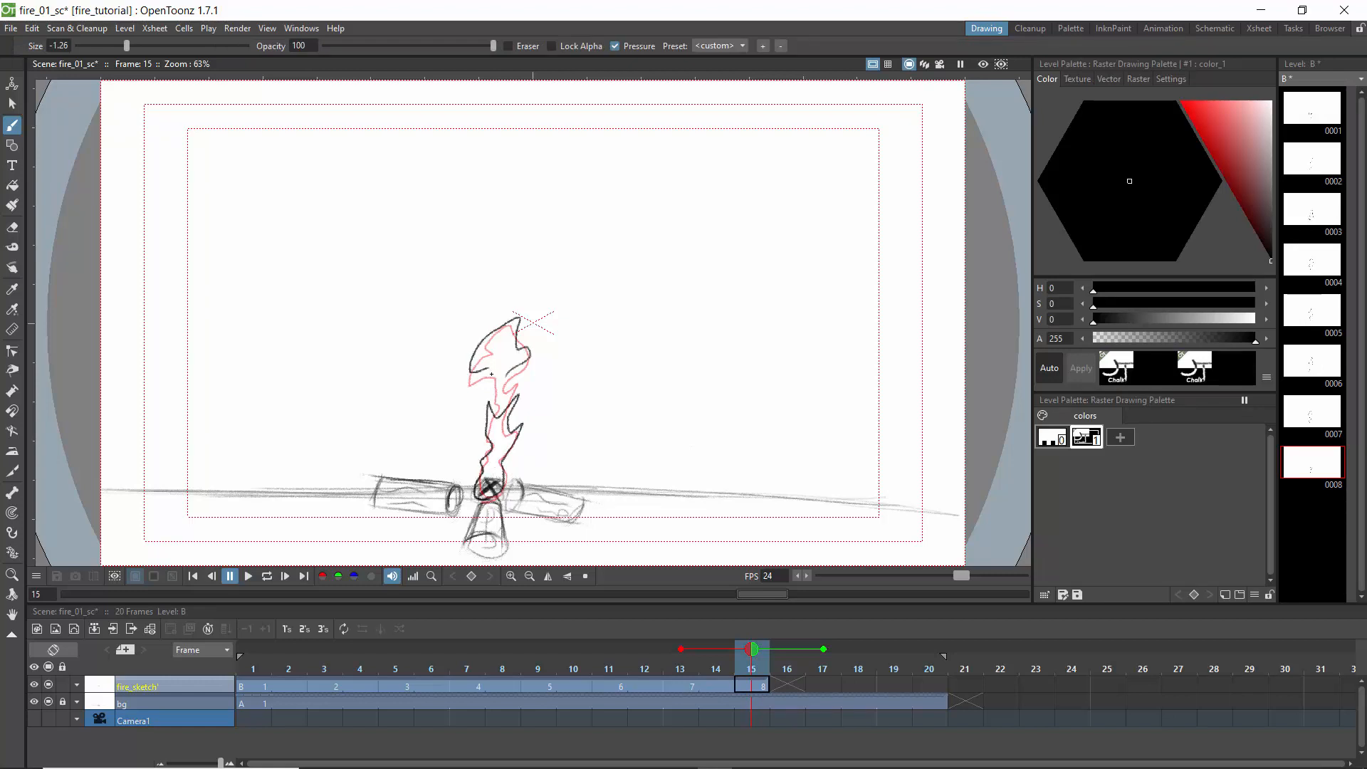
# Step: Draw the ninth flame on frame 17, with a short curved base, a small detached lick and a thinner crescent head above
pyautogui.press('.')
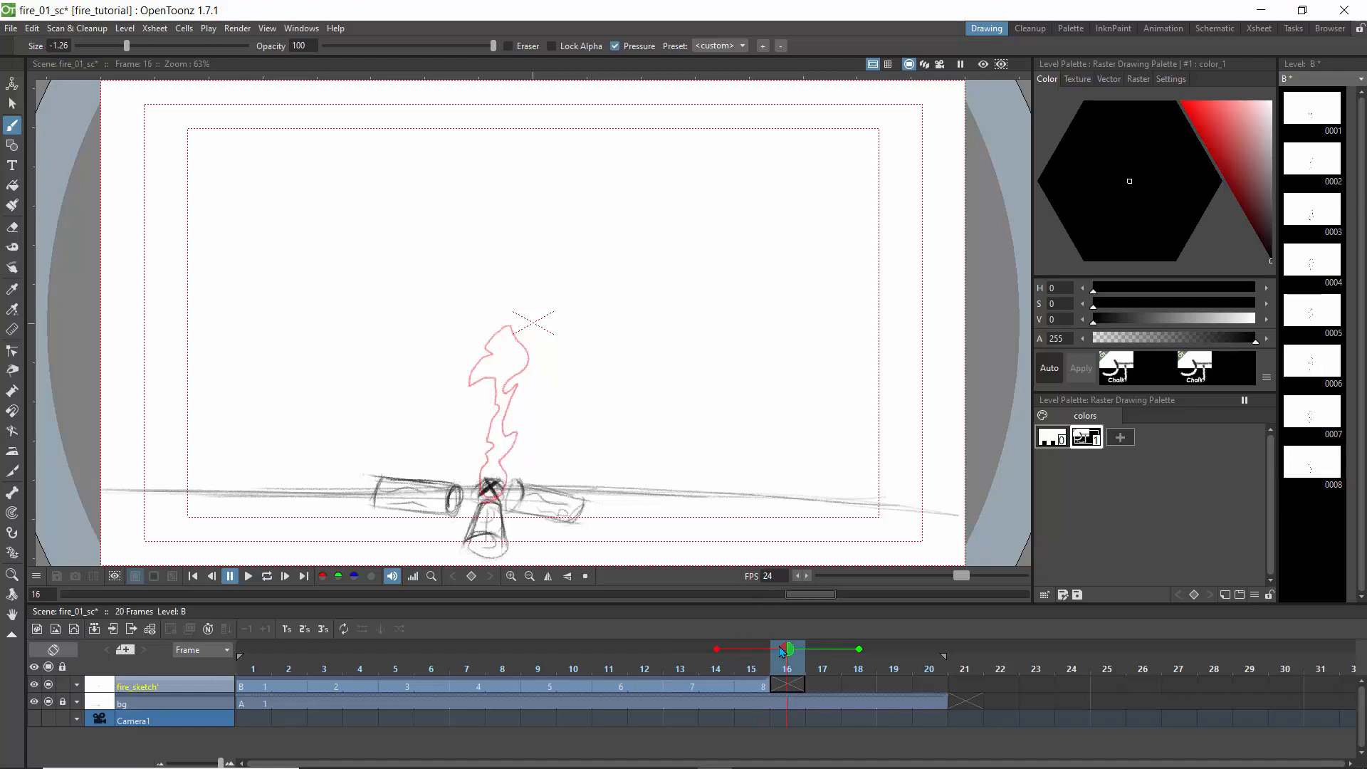
pyautogui.press('.')
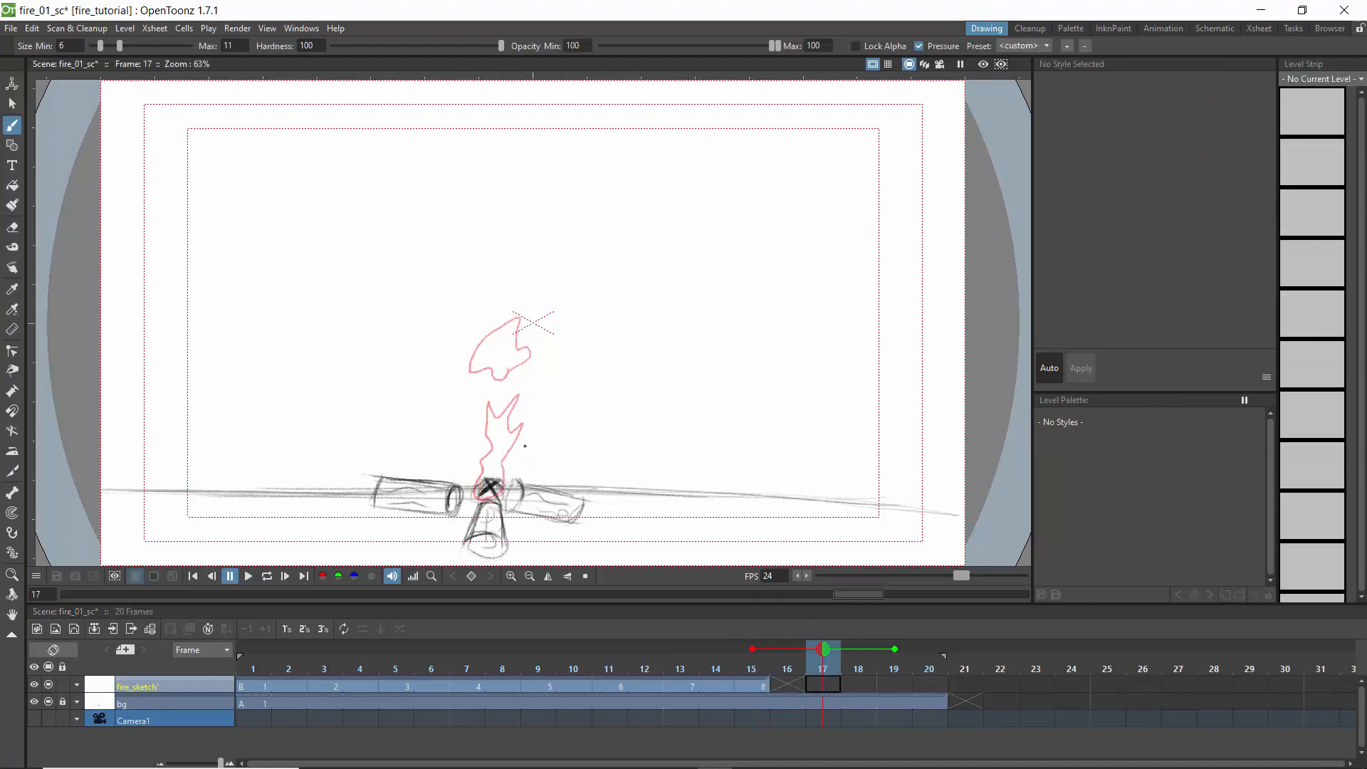
pyautogui.moveTo(498, 496); pyautogui.dragTo(495, 444)
pyautogui.moveTo(474, 490); pyautogui.dragTo(496, 500)
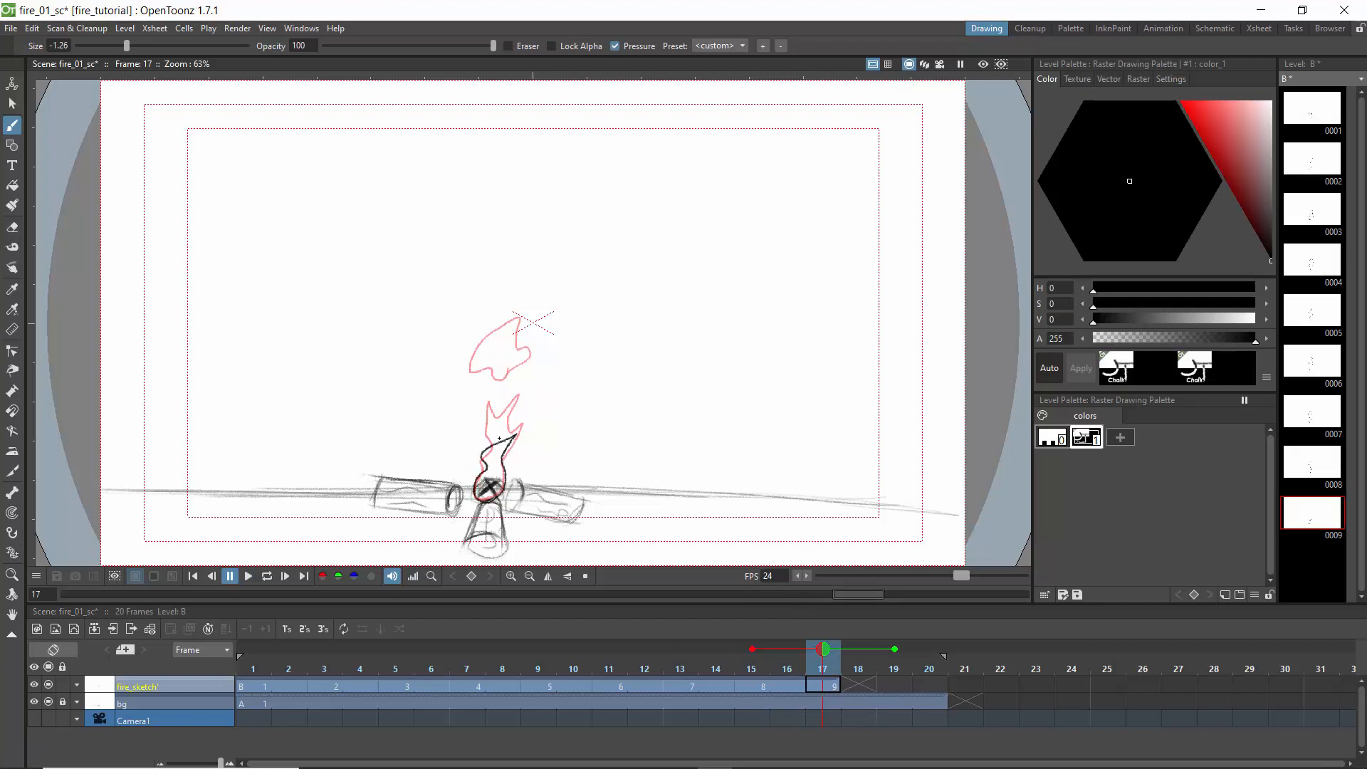
pyautogui.moveTo(504, 433); pyautogui.dragTo(515, 409)
pyautogui.moveTo(515, 322)
pyautogui.mouseDown()
pyautogui.moveTo(487, 322)
pyautogui.moveTo(472, 341)
pyautogui.moveTo(497, 357)
pyautogui.mouseUp()
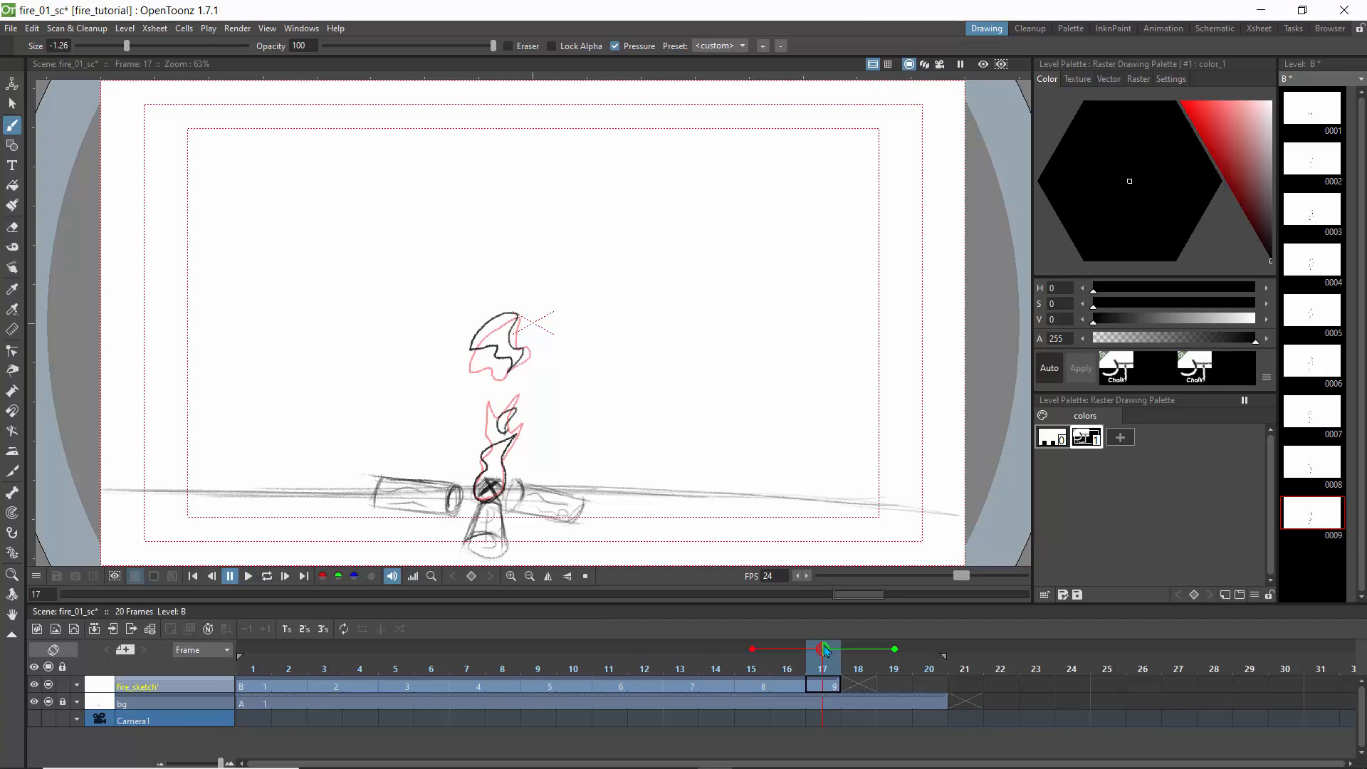
# Step: Draw the tenth flame on frame 19 with a wavy base and two floating wisps, and the eleventh on frame 21 with a shorter base and three wisps
pyautogui.moveTo(826, 649); pyautogui.dragTo(894, 651)
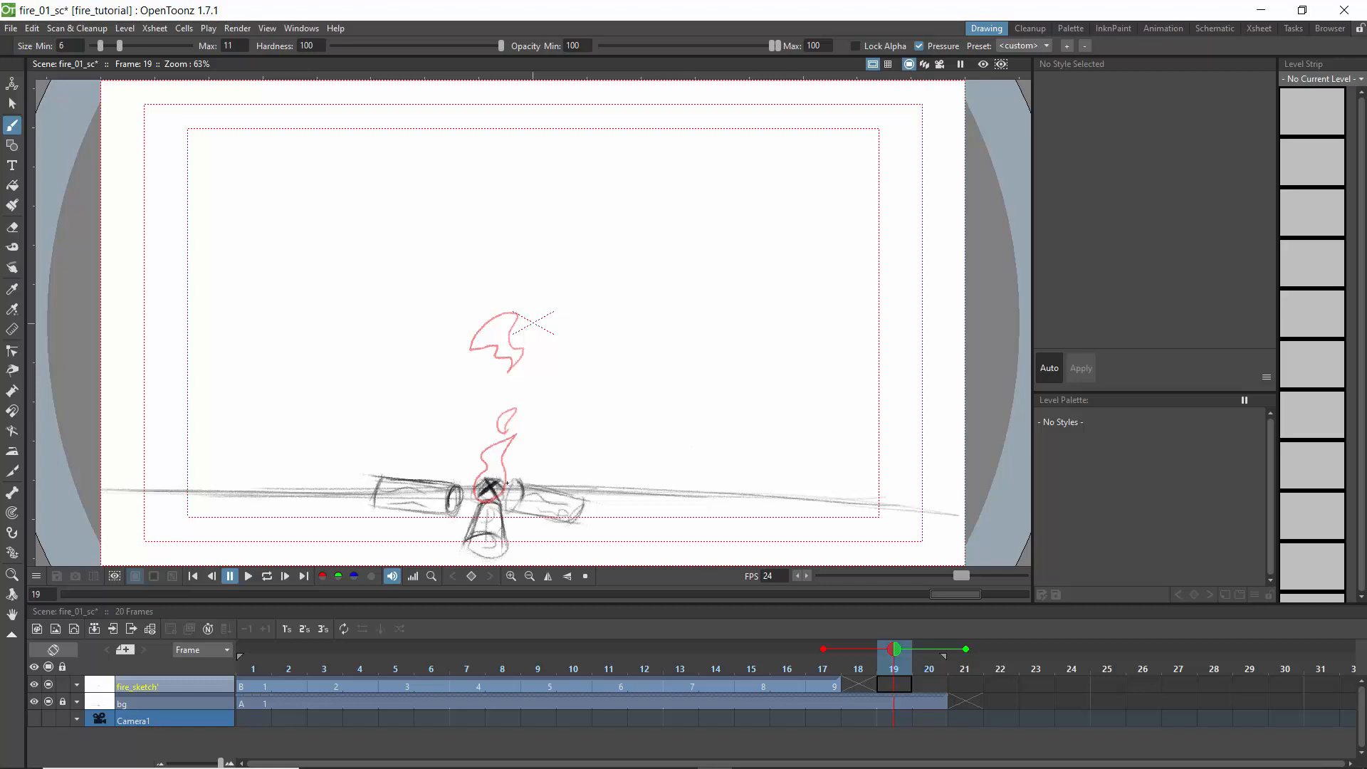
pyautogui.moveTo(497, 475); pyautogui.dragTo(494, 500)
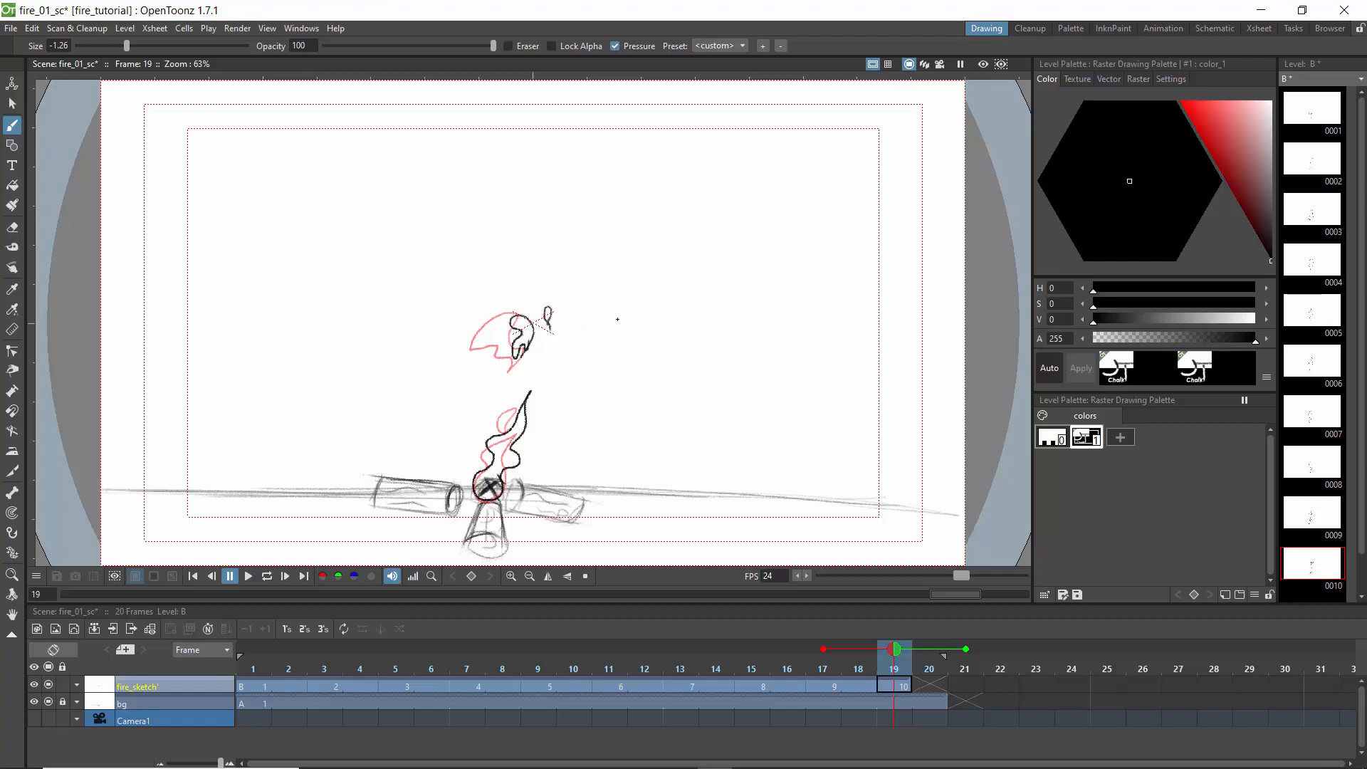
pyautogui.moveTo(906, 653); pyautogui.dragTo(957, 661)
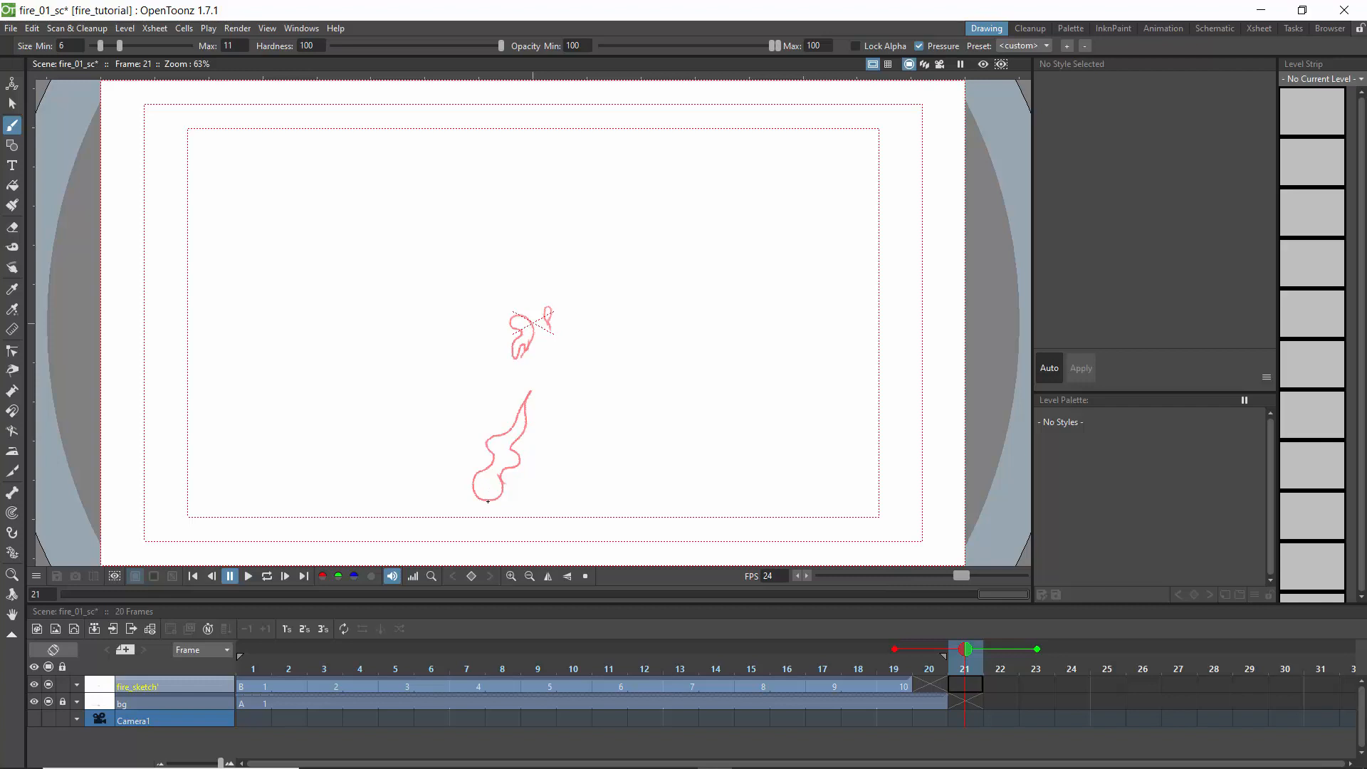
pyautogui.moveTo(487, 501)
pyautogui.mouseDown()
pyautogui.moveTo(513, 476)
pyautogui.moveTo(522, 436)
pyautogui.moveTo(487, 452)
pyautogui.moveTo(477, 490)
pyautogui.mouseUp()
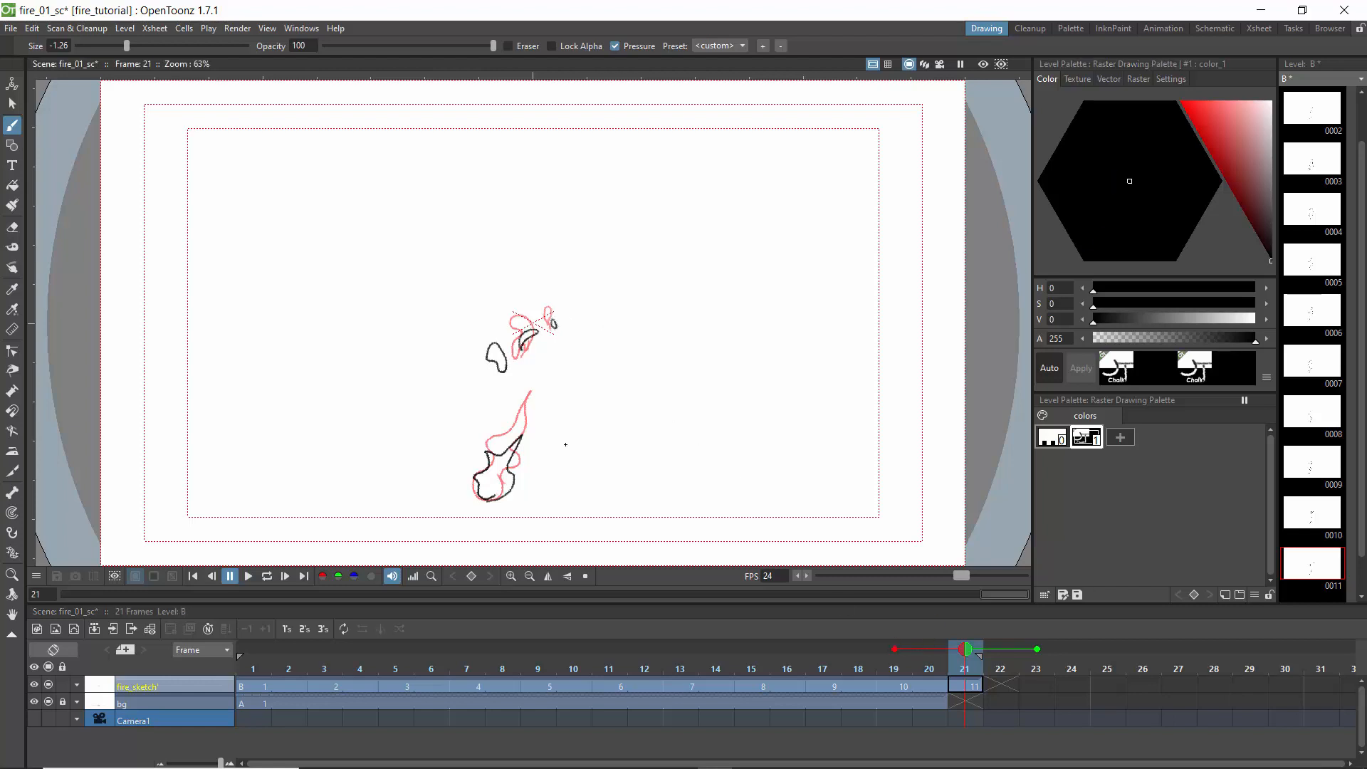
# Step: Unlock the bg column and extend its background drawing to frame 21 to match the flame drawings
pyautogui.click(64, 703)
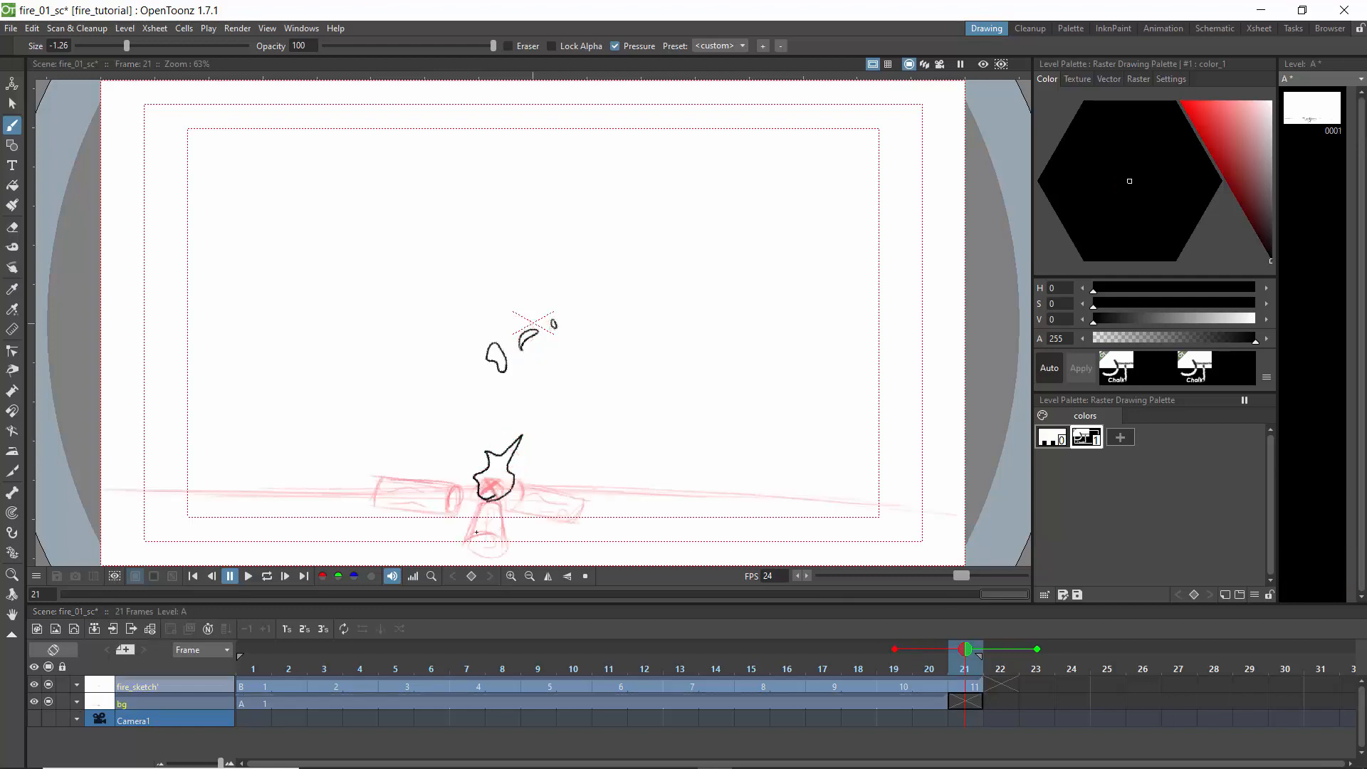
pyautogui.click(1157, 29)
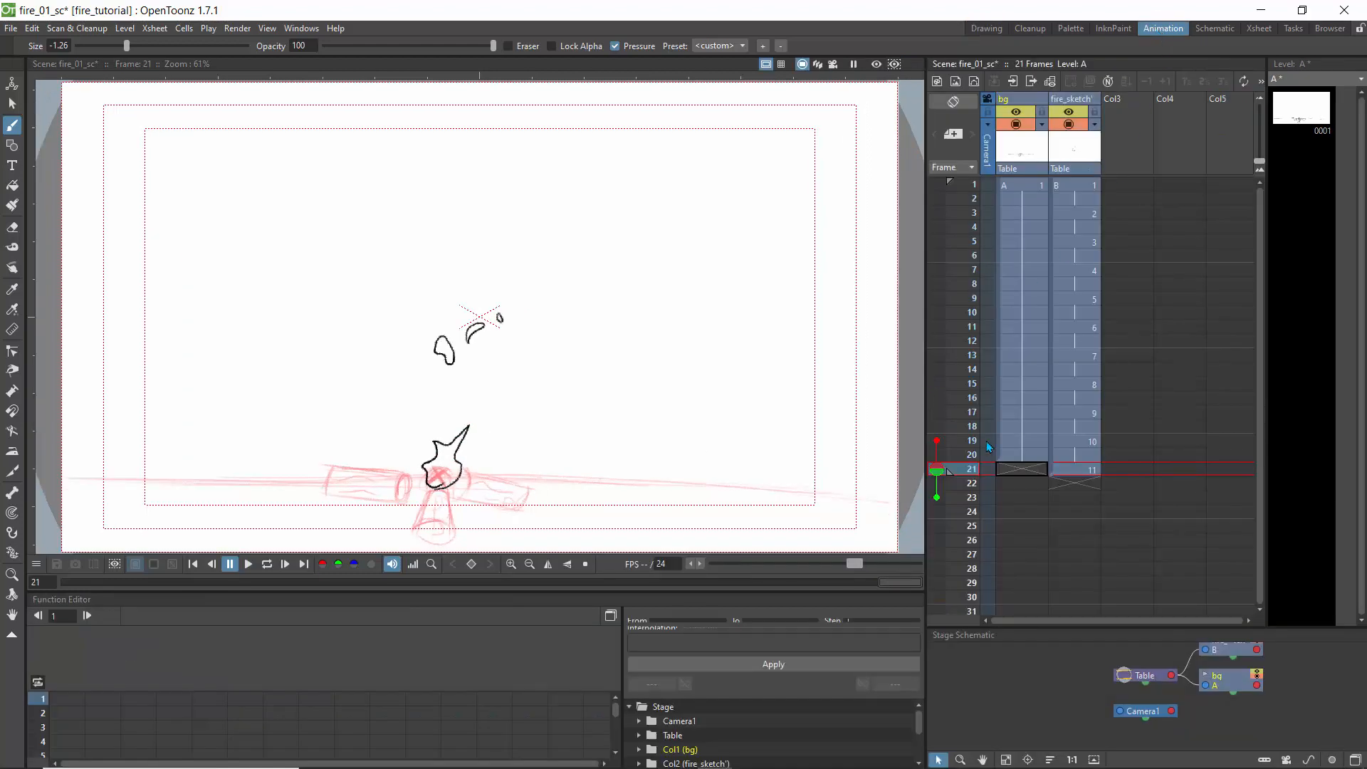
pyautogui.click(1018, 459)
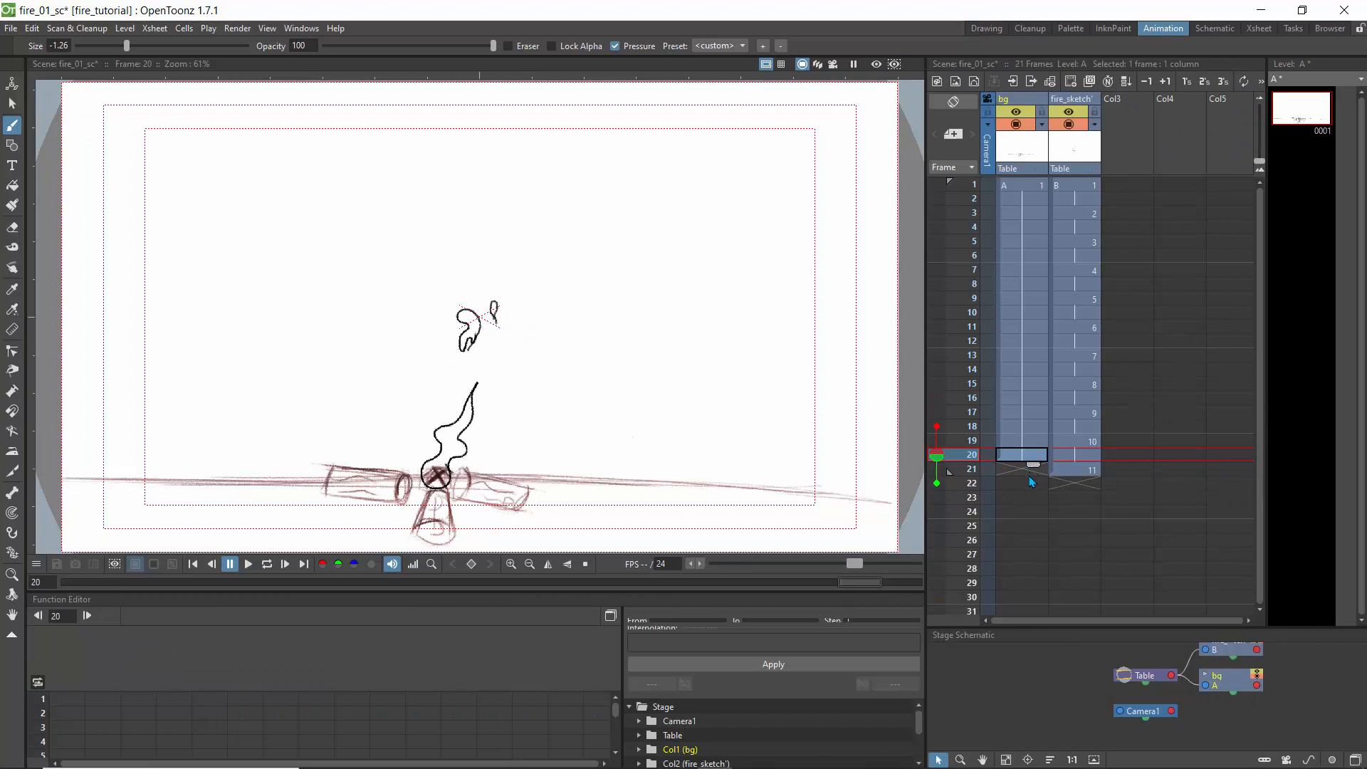
pyautogui.click(986, 30)
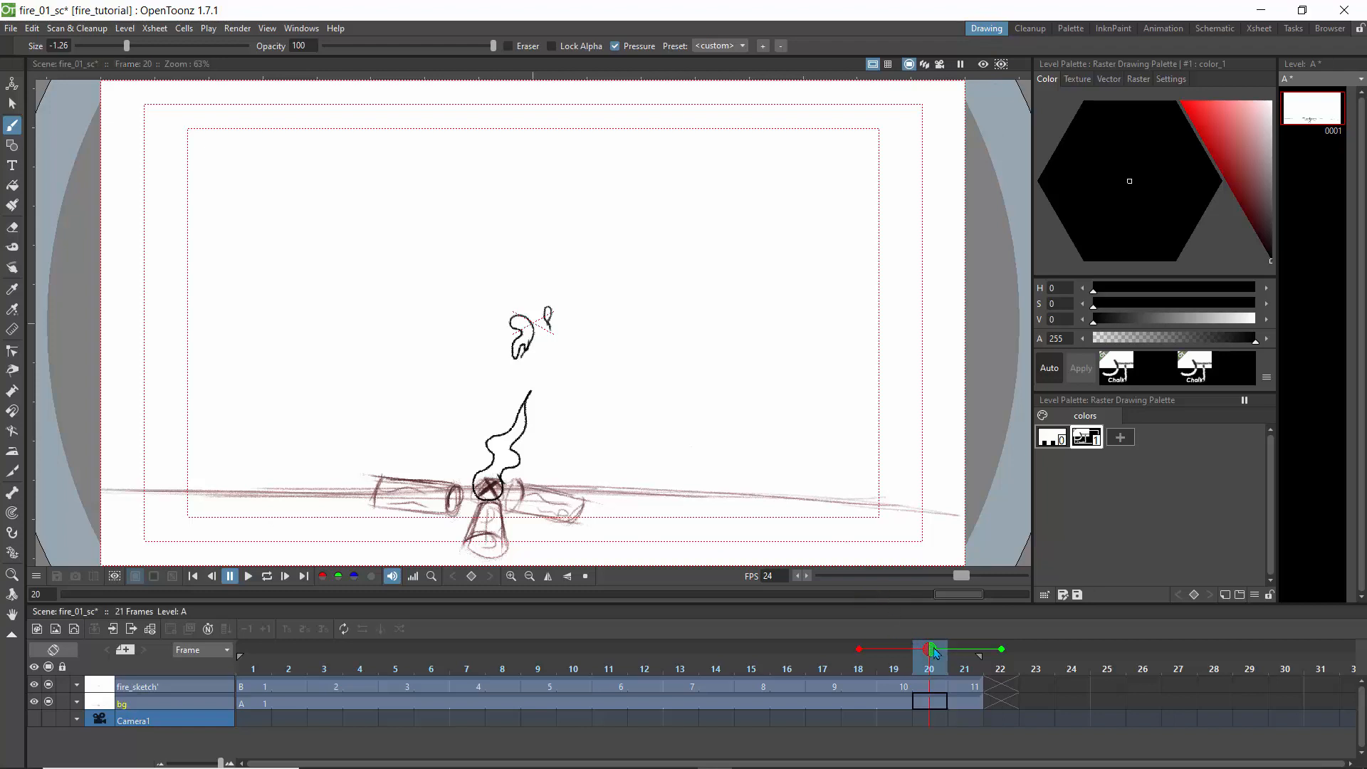
# Step: Scrub back to frame 1, play the flame animation on loop and lower the playback rate to 13 FPS
pyautogui.moveTo(935, 653)
pyautogui.mouseDown()
pyautogui.moveTo(963, 656)
pyautogui.moveTo(797, 639)
pyautogui.moveTo(266, 639)
pyautogui.moveTo(716, 670)
pyautogui.mouseUp()
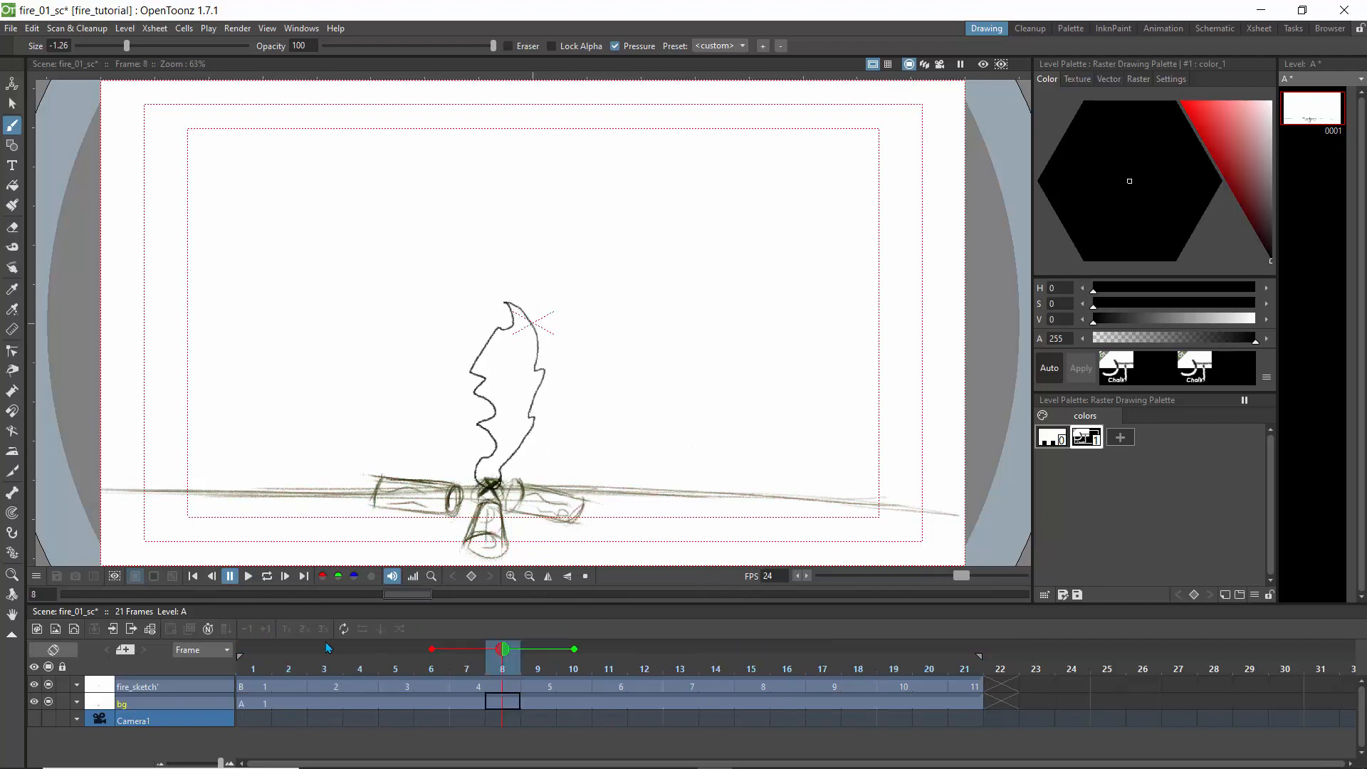
pyautogui.moveTo(607, 681); pyautogui.dragTo(253, 657)
pyautogui.click(248, 577)
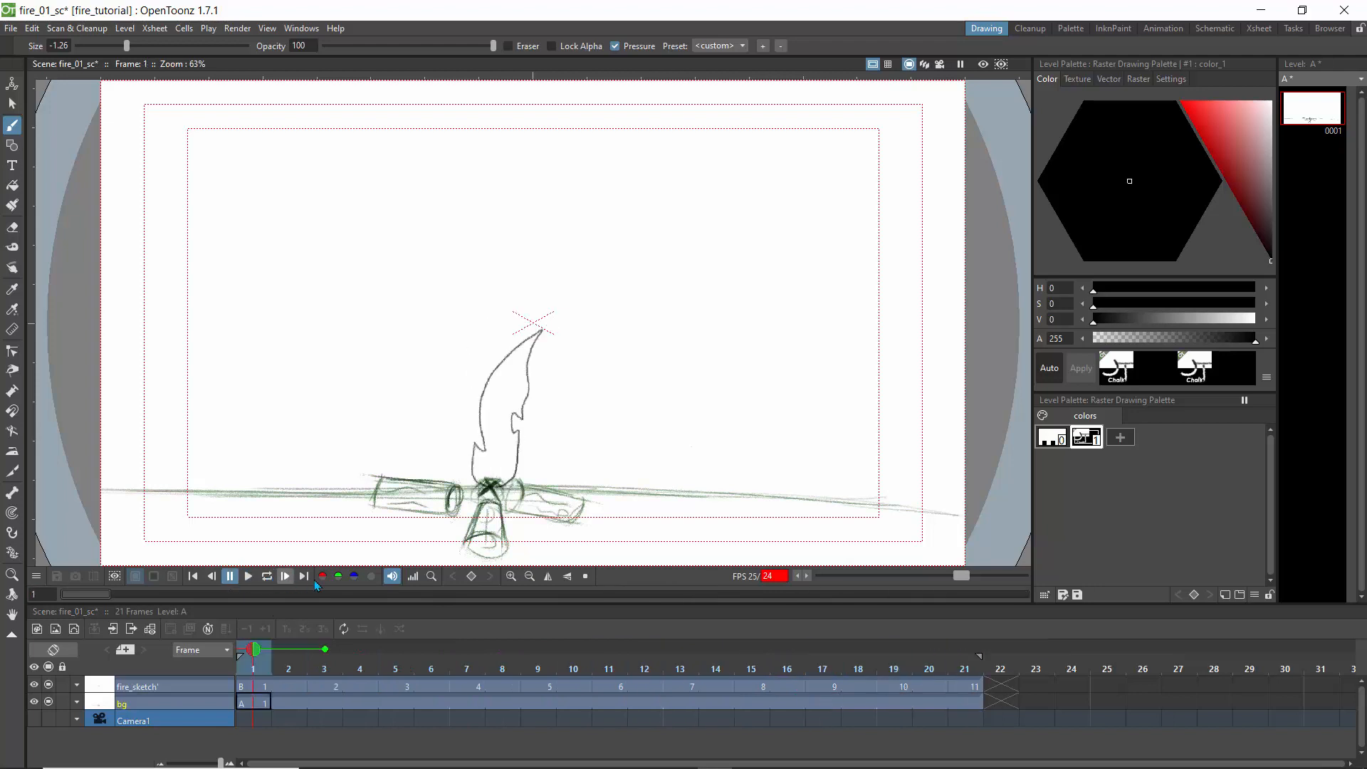
pyautogui.click(267, 576)
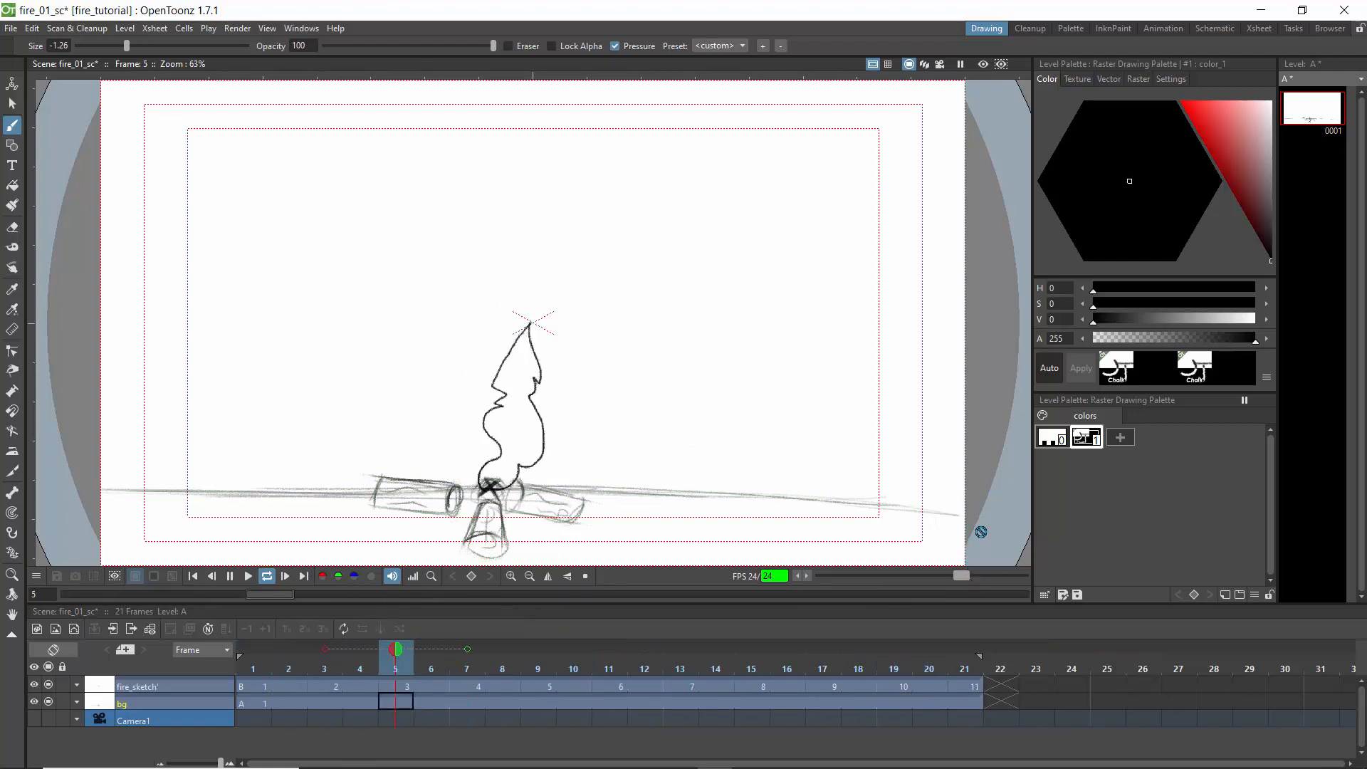
pyautogui.moveTo(961, 576); pyautogui.dragTo(944, 580)
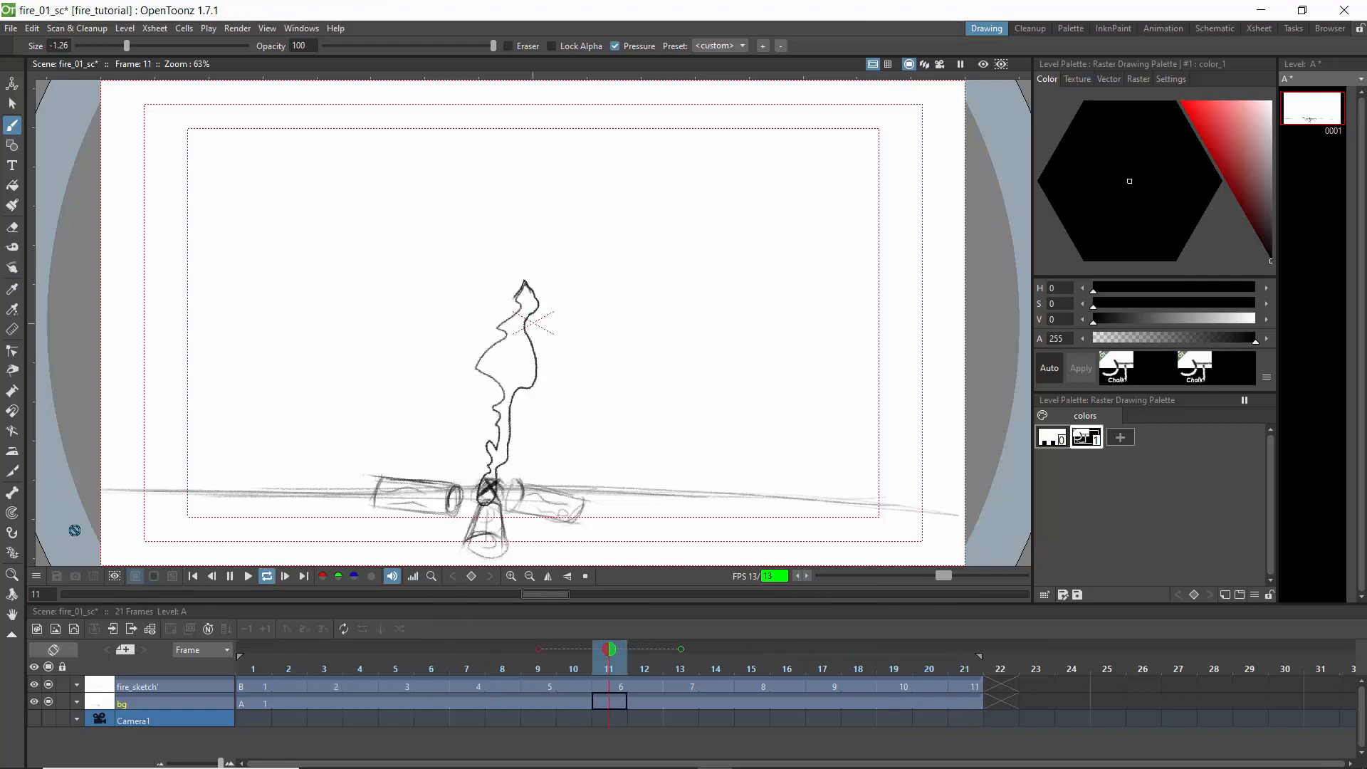
# Step: Stop the looped playback at frame 17 and zoom in on the flame and logs
pyautogui.click(12, 575)
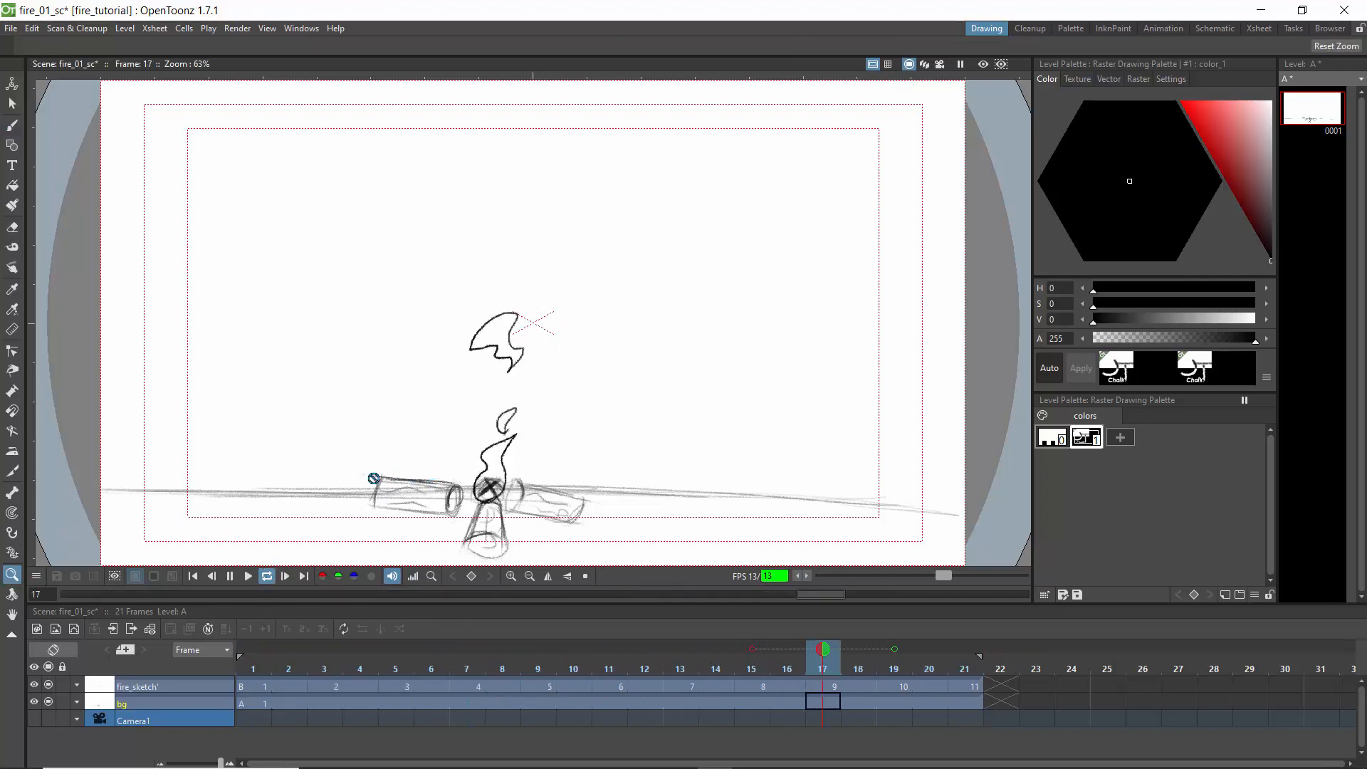
pyautogui.click(230, 576)
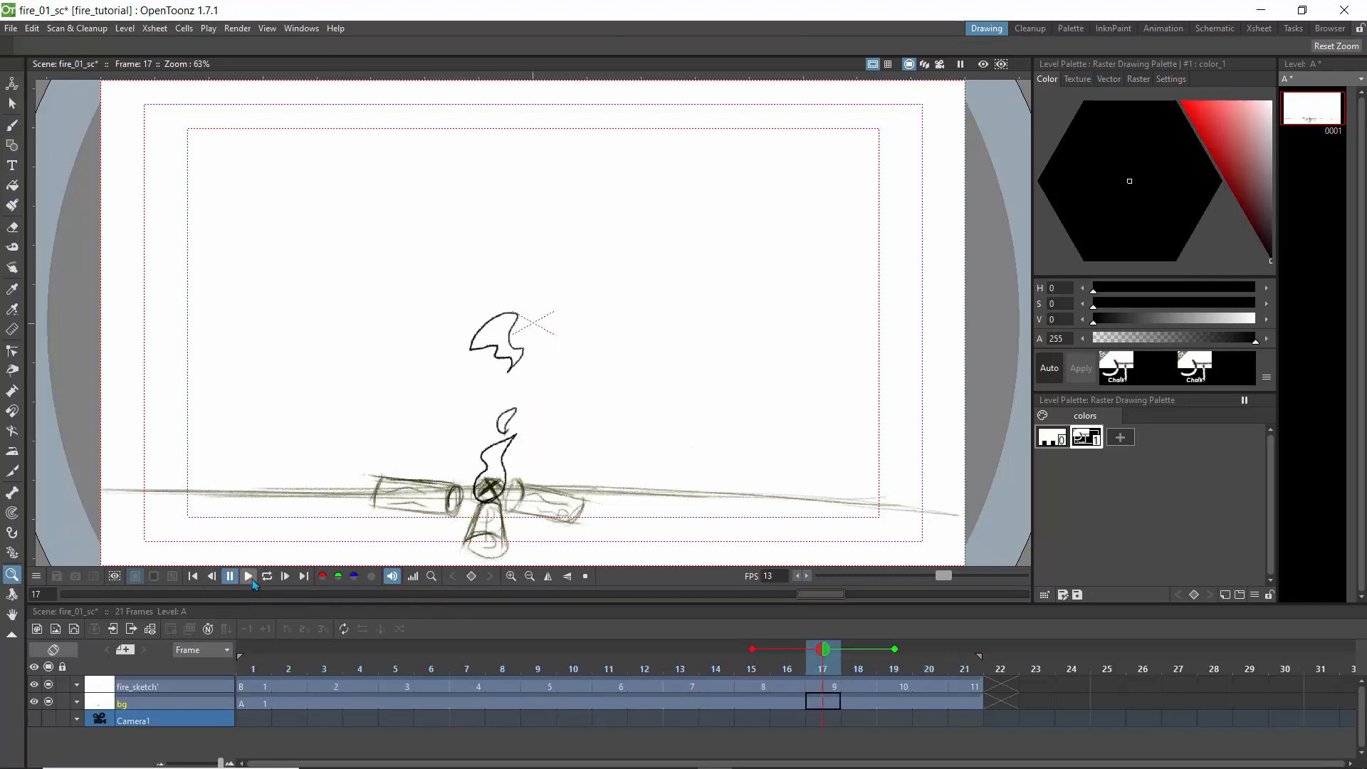
pyautogui.moveTo(466, 469); pyautogui.dragTo(494, 477)
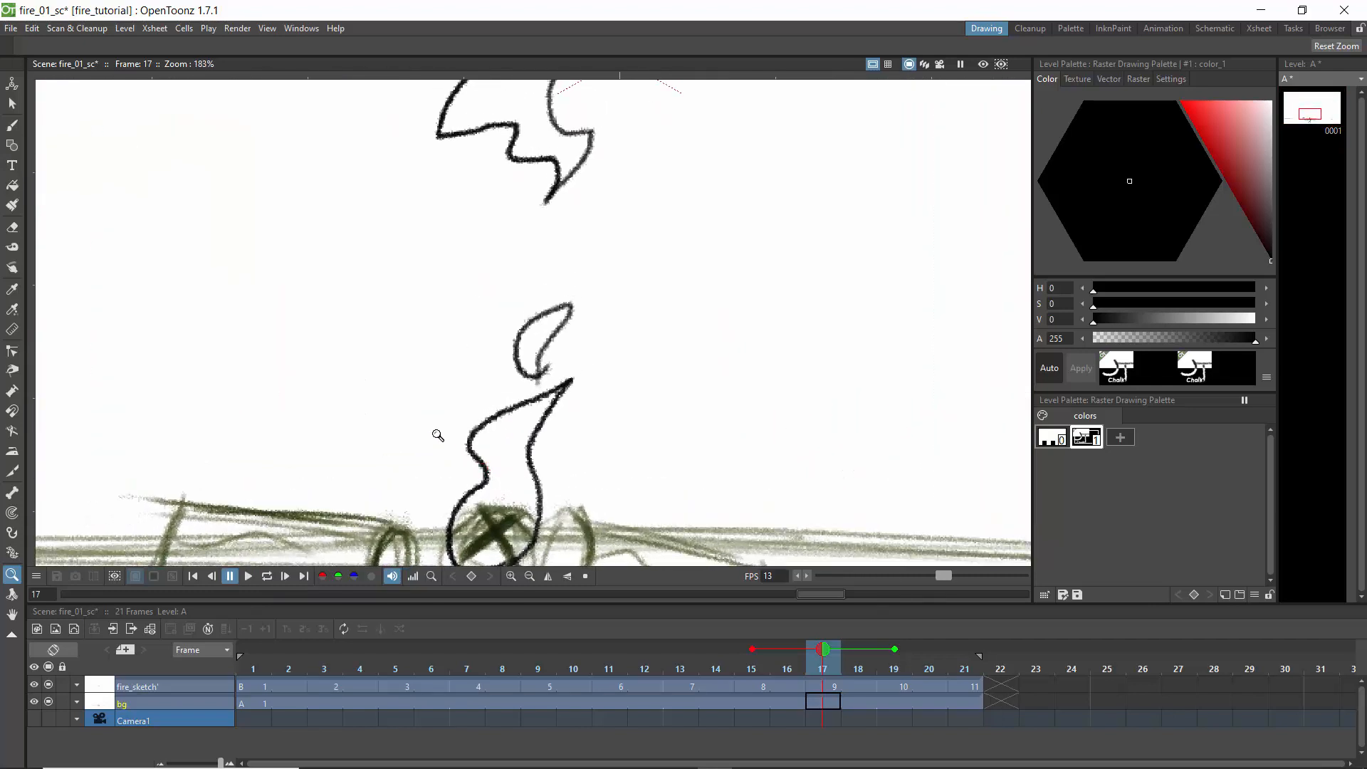
pyautogui.moveTo(413, 423); pyautogui.dragTo(492, 487)
pyautogui.moveTo(397, 449); pyautogui.dragTo(431, 473)
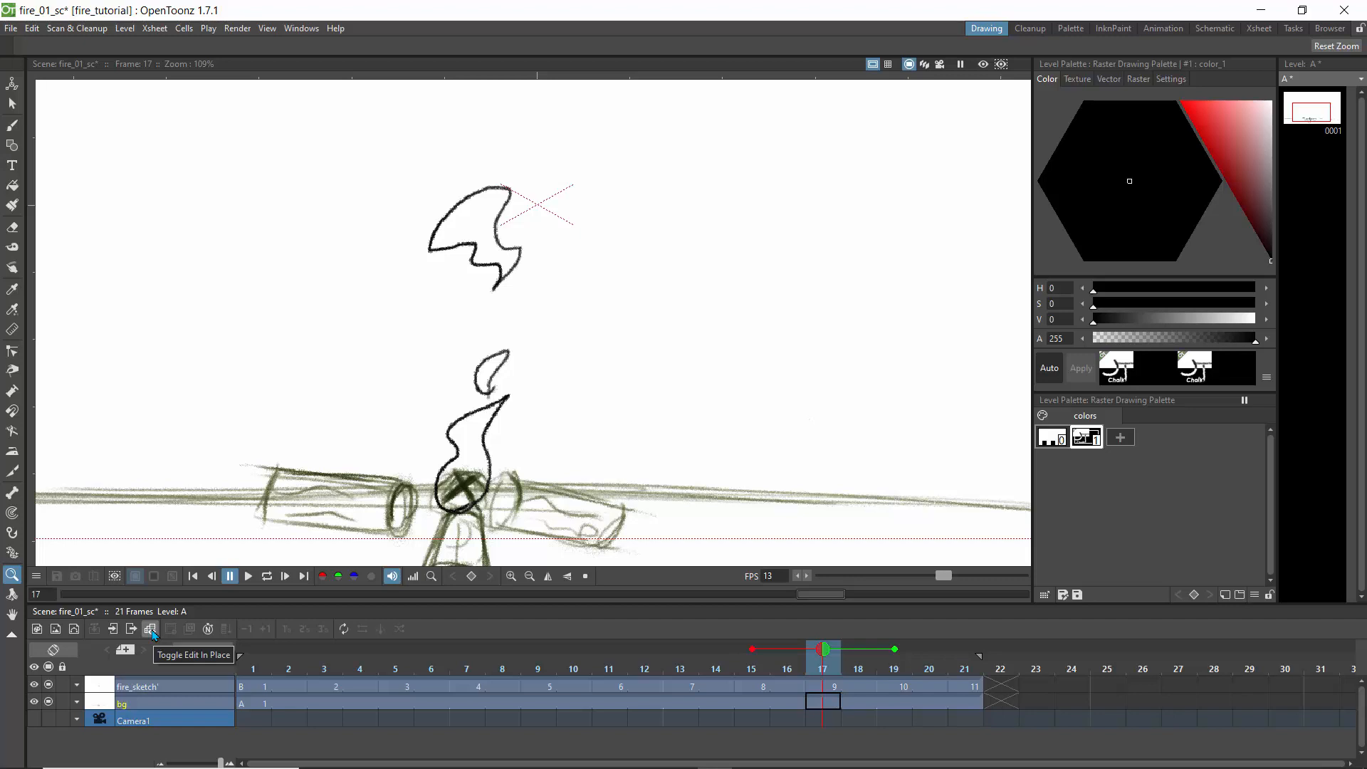
# Step: Create a new Toonz vector level at frame 17 and rename its column clean
pyautogui.click(37, 629)
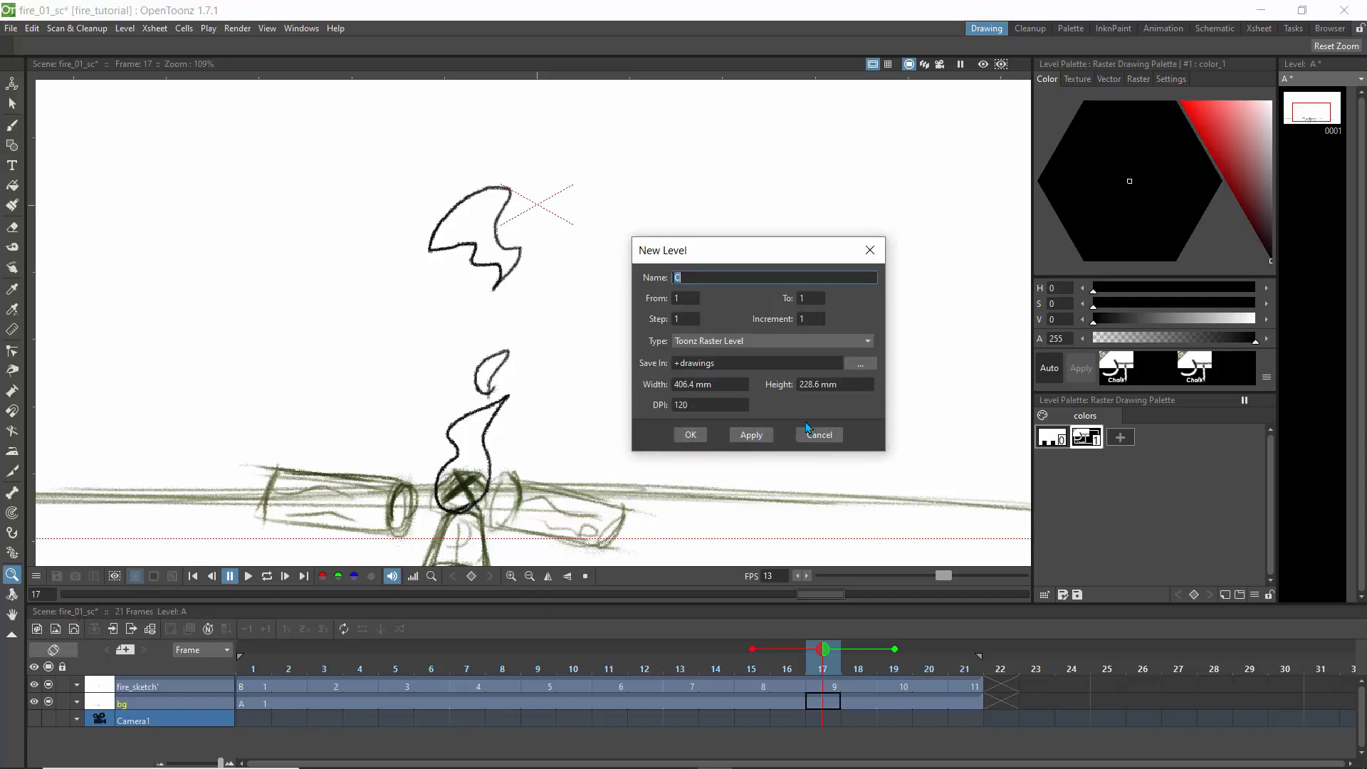
pyautogui.click(819, 435)
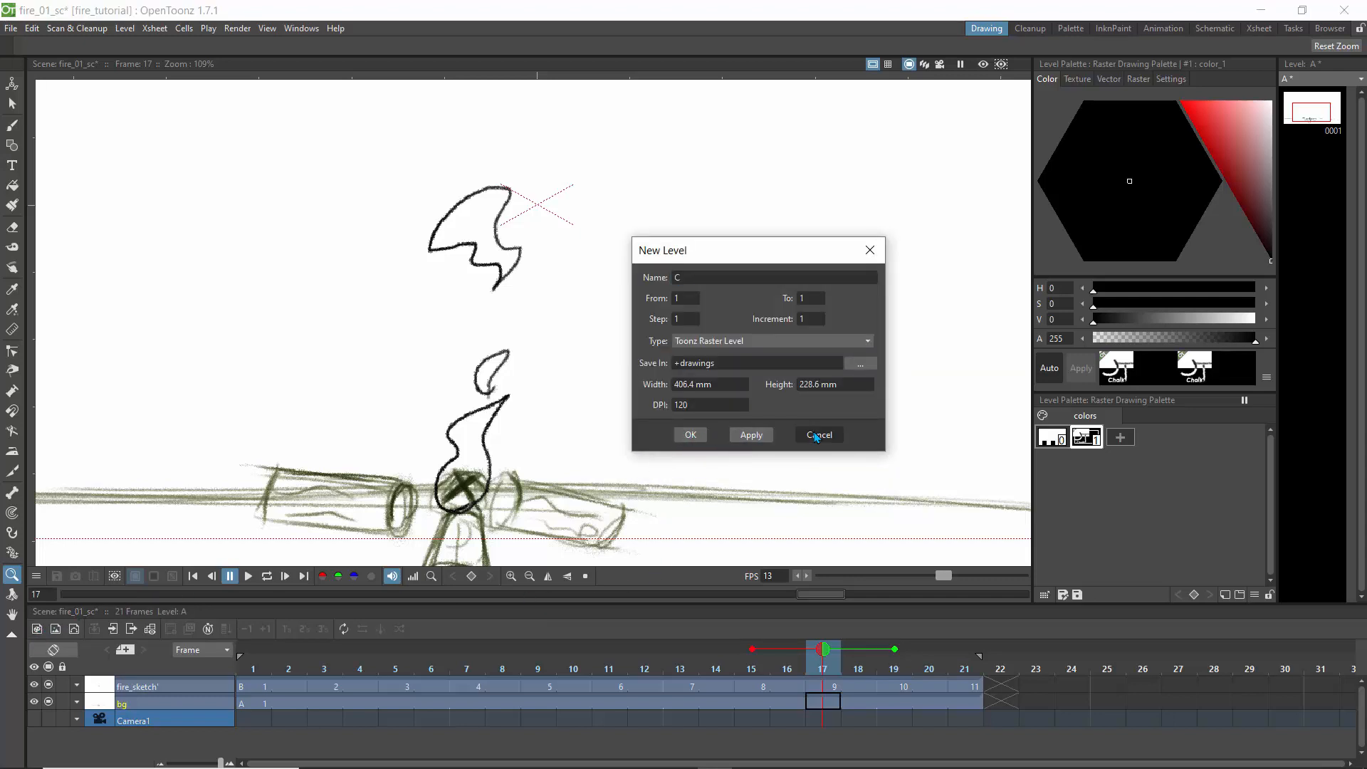
pyautogui.click(125, 28)
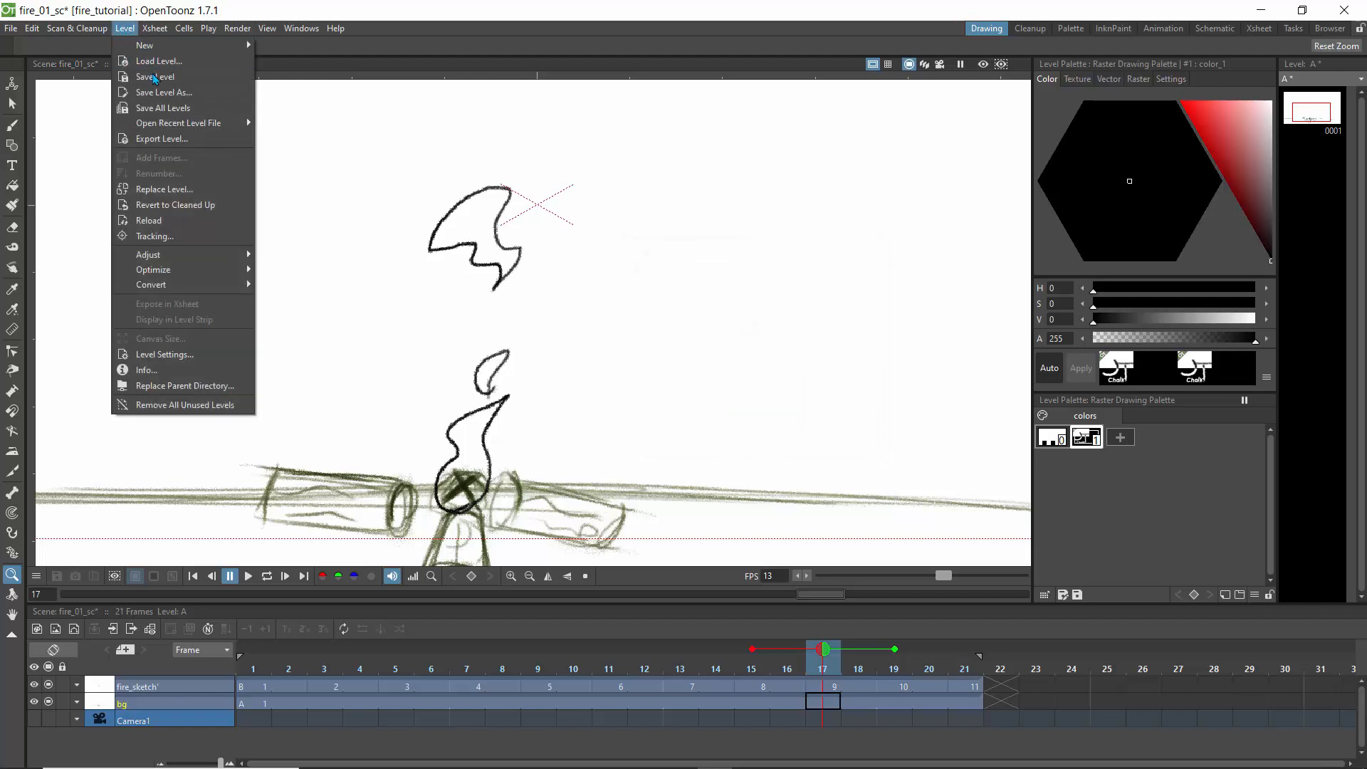
pyautogui.moveTo(217, 47)
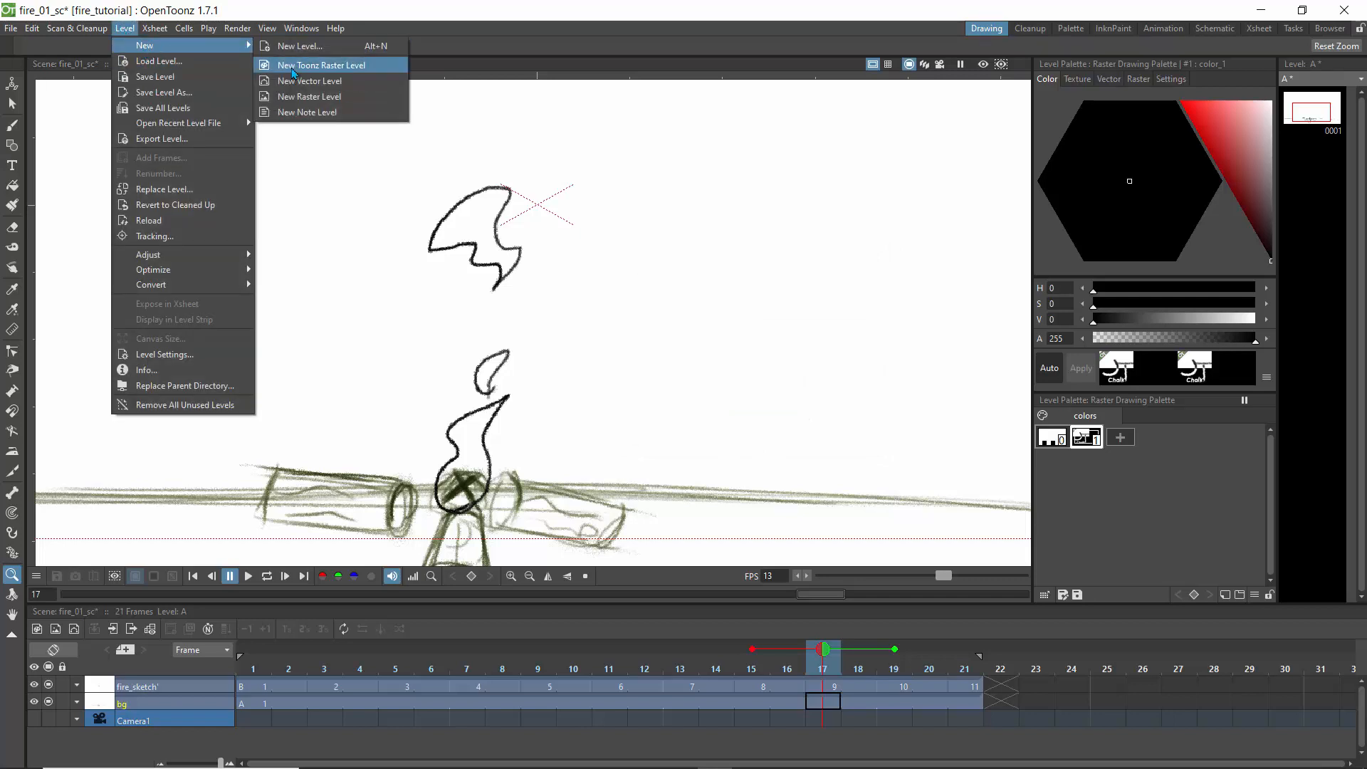
pyautogui.click(290, 84)
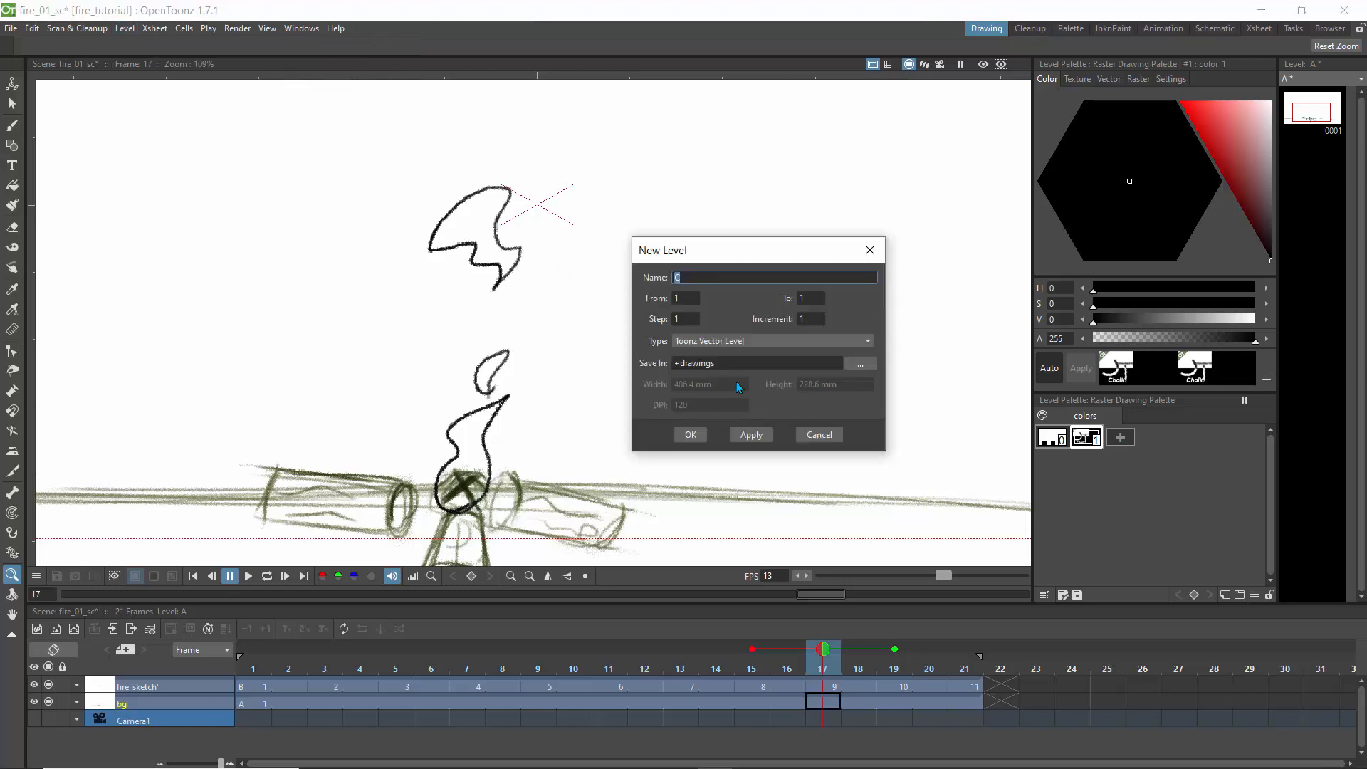
pyautogui.click(689, 435)
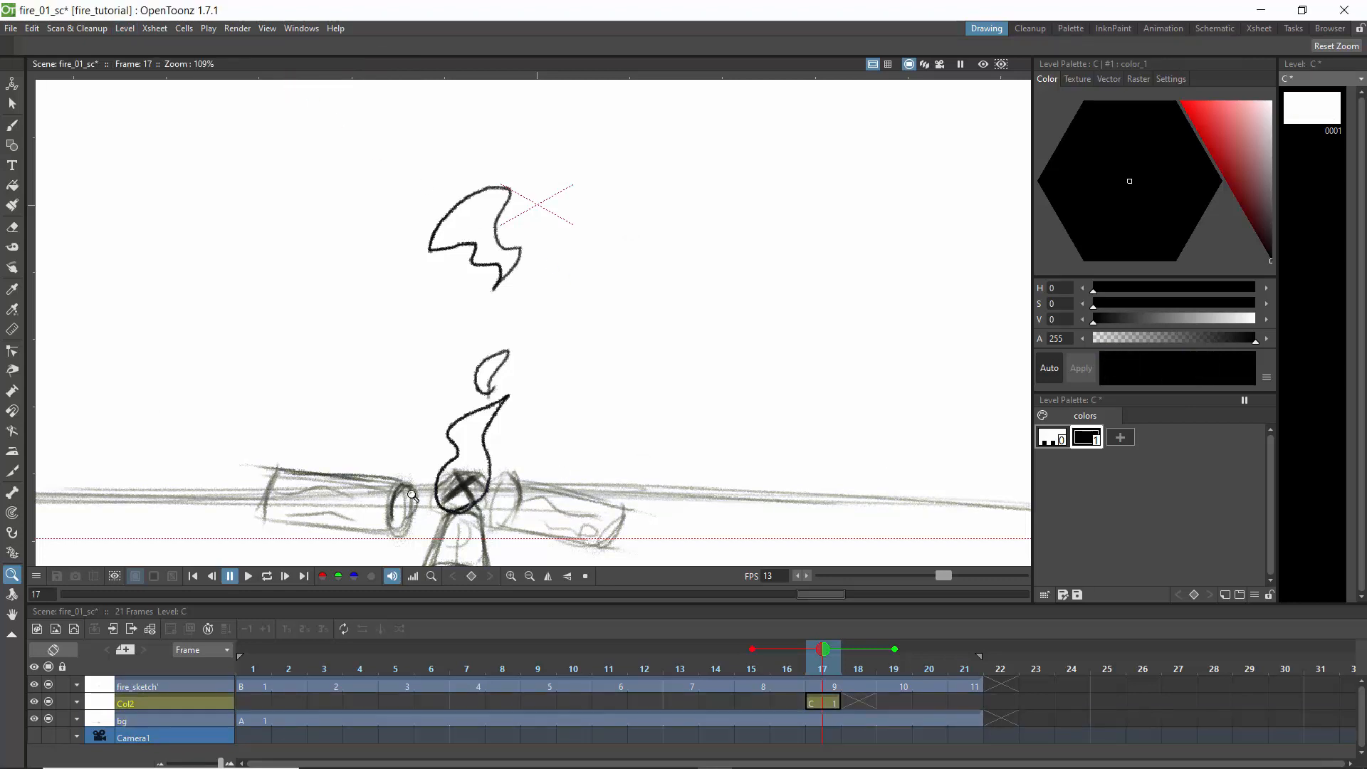
pyautogui.doubleClick(126, 704)
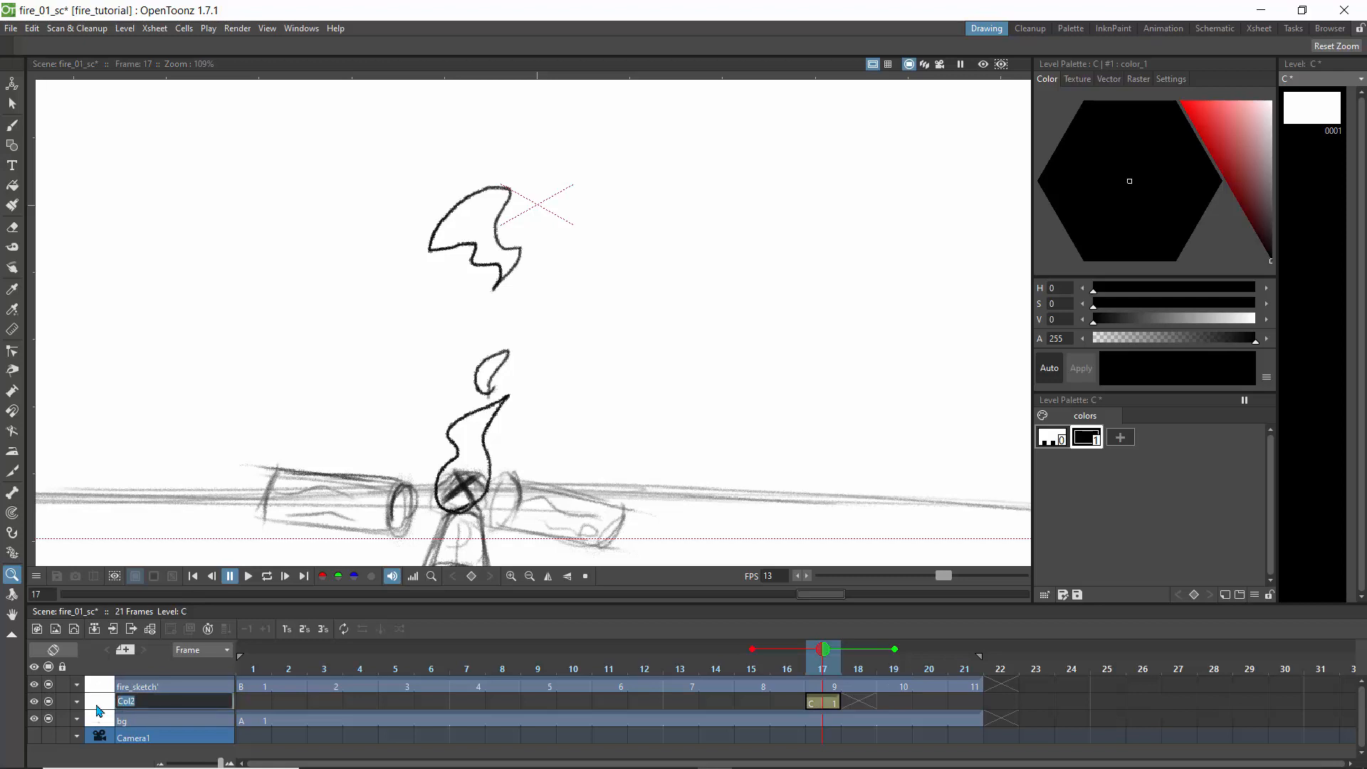
pyautogui.write('clean')
pyautogui.press('Return')
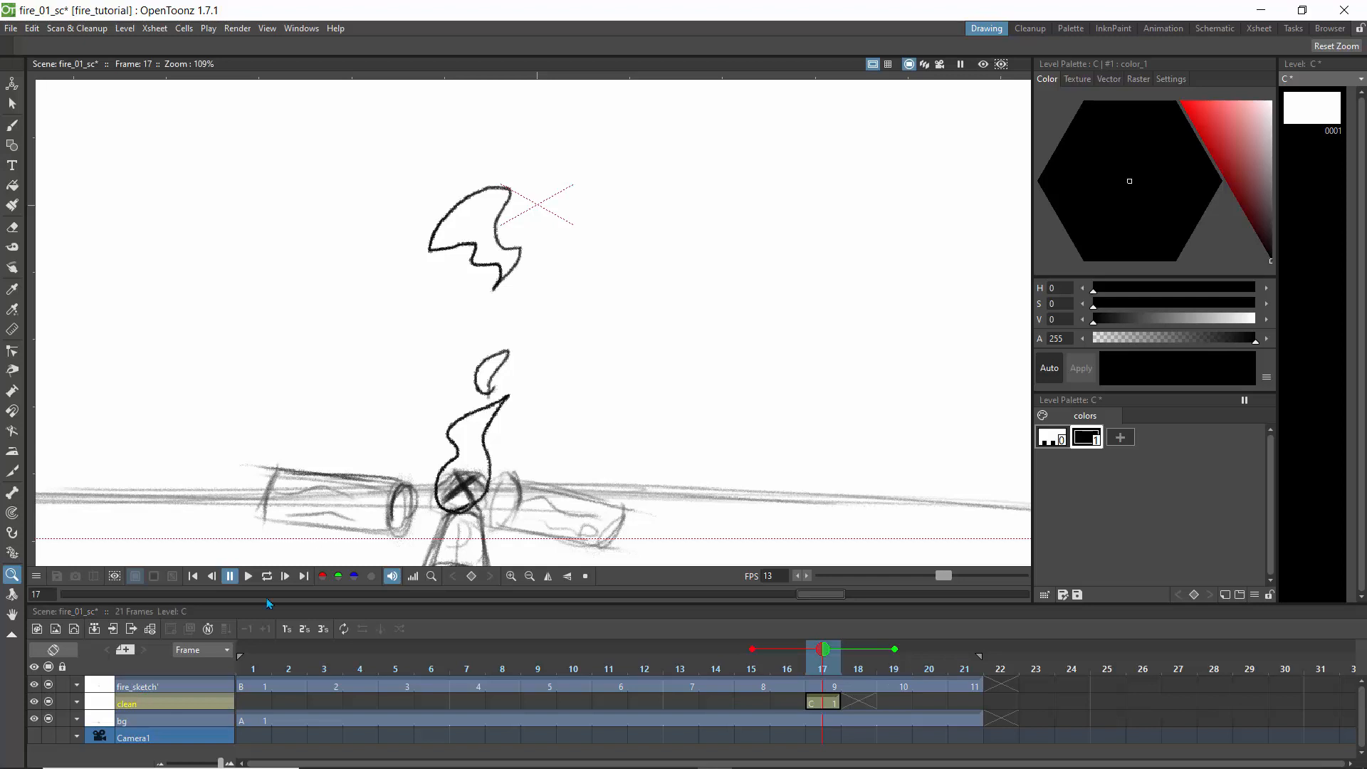
pyautogui.click(77, 703)
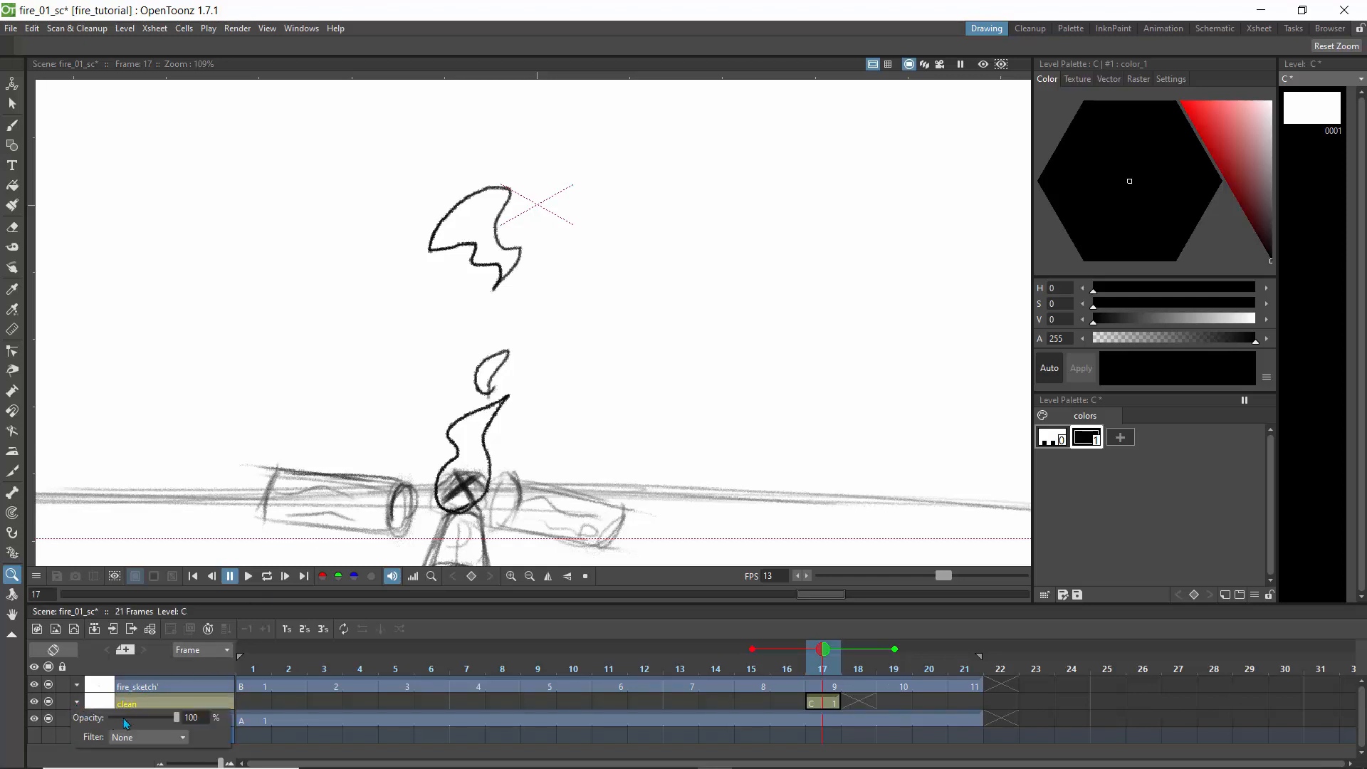
pyautogui.click(133, 687)
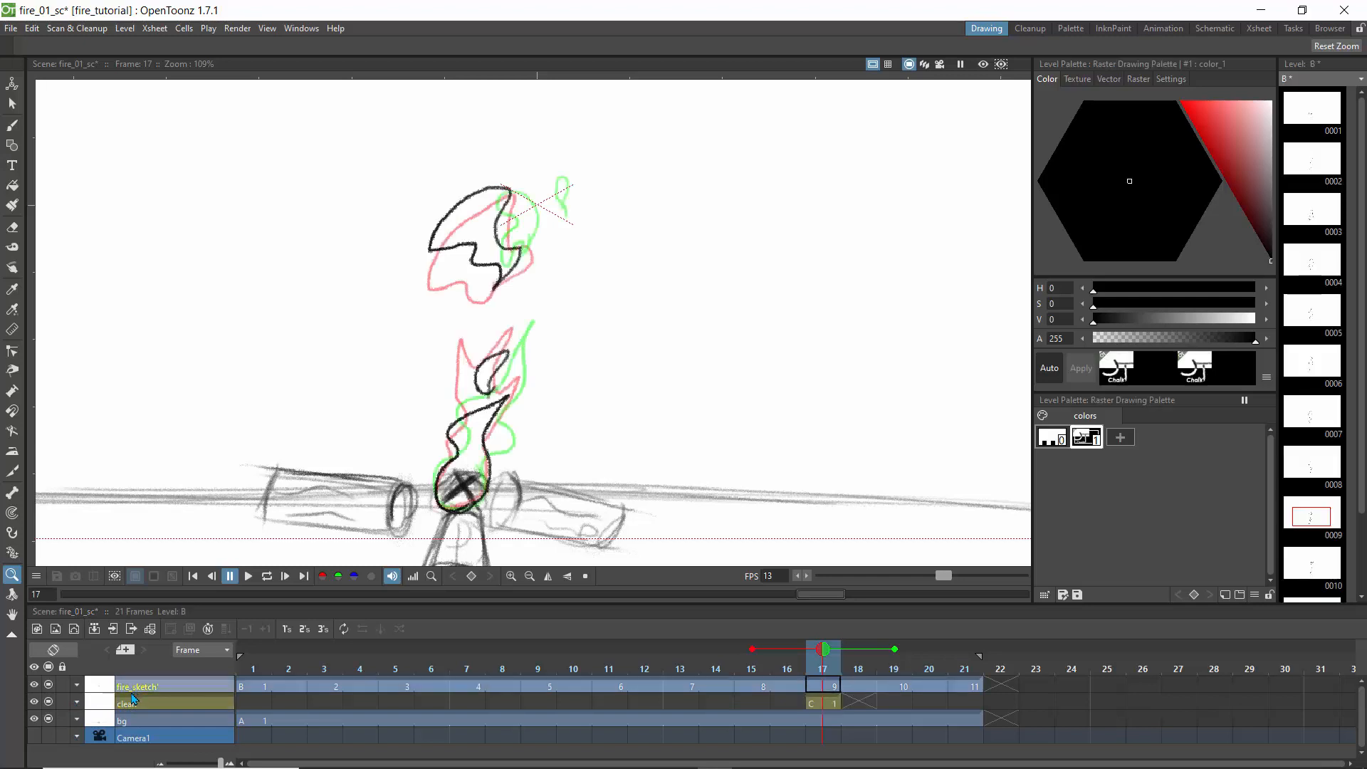
pyautogui.click(129, 701)
pyautogui.click(126, 682)
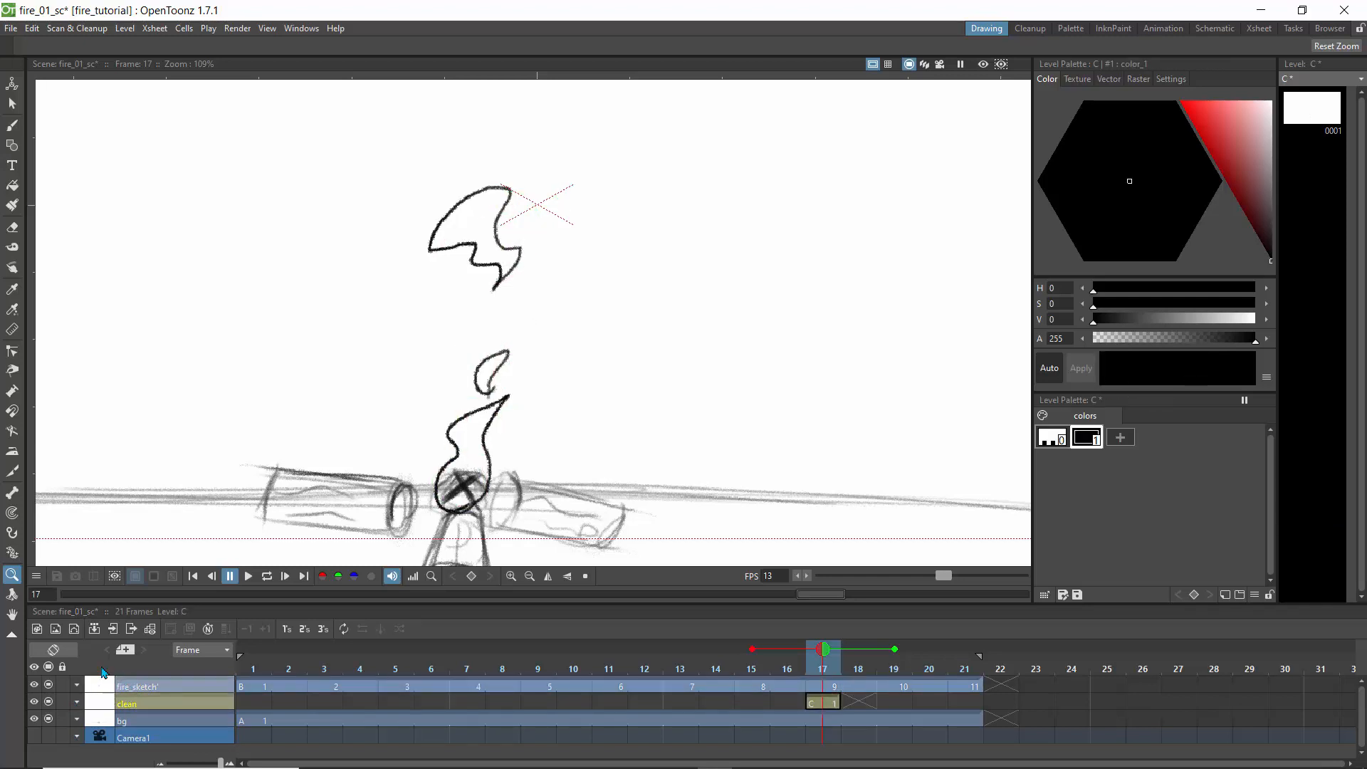
pyautogui.click(130, 704)
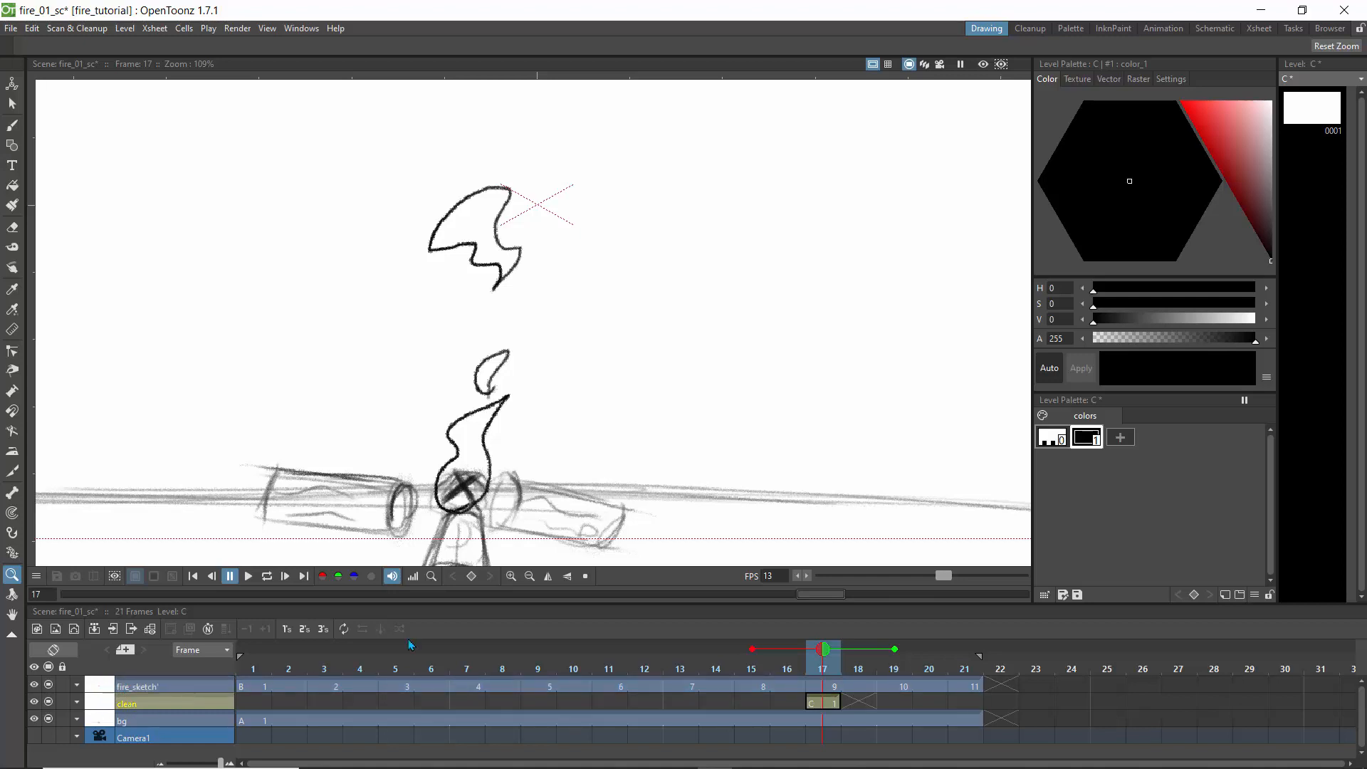
# Step: Give color_1 of the clean level the plain tapered-line vector style from the Generated set and select the Brush tool
pyautogui.click(1114, 80)
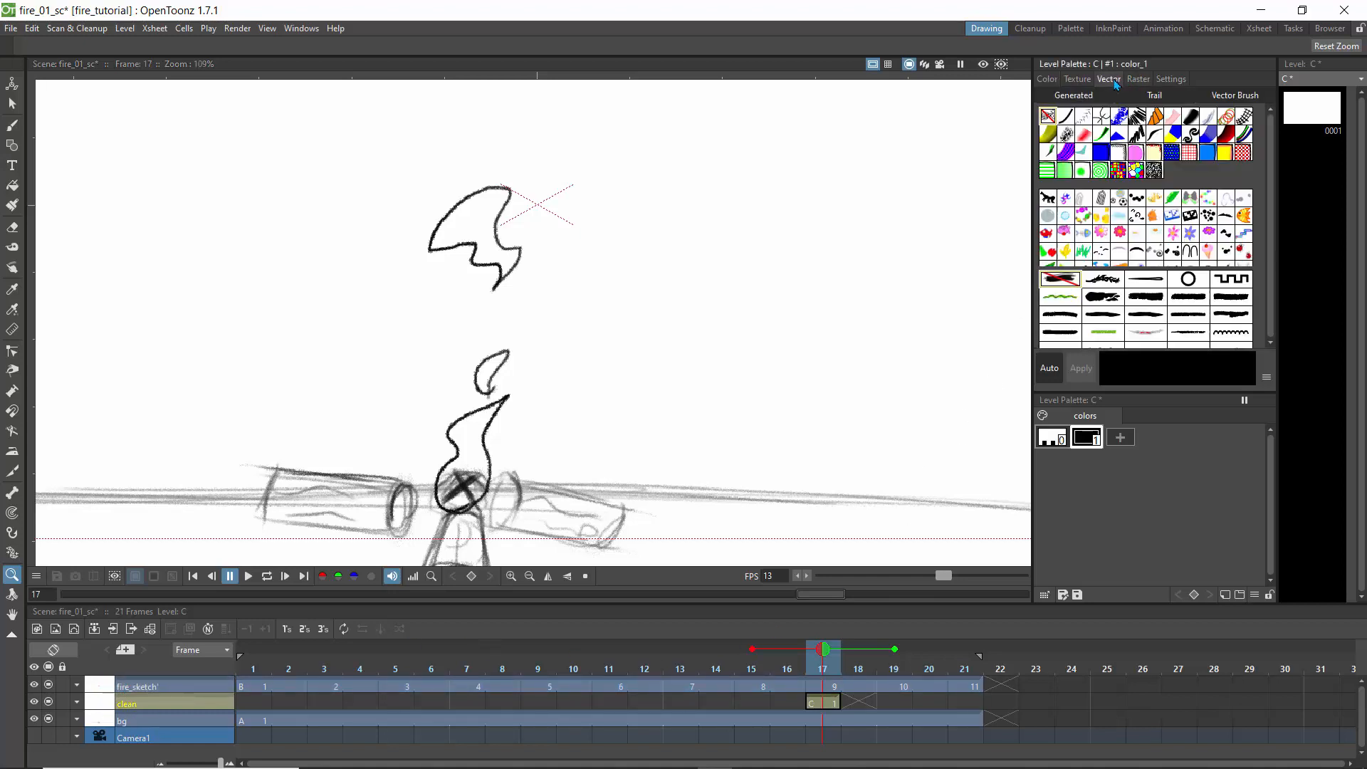
pyautogui.click(1067, 119)
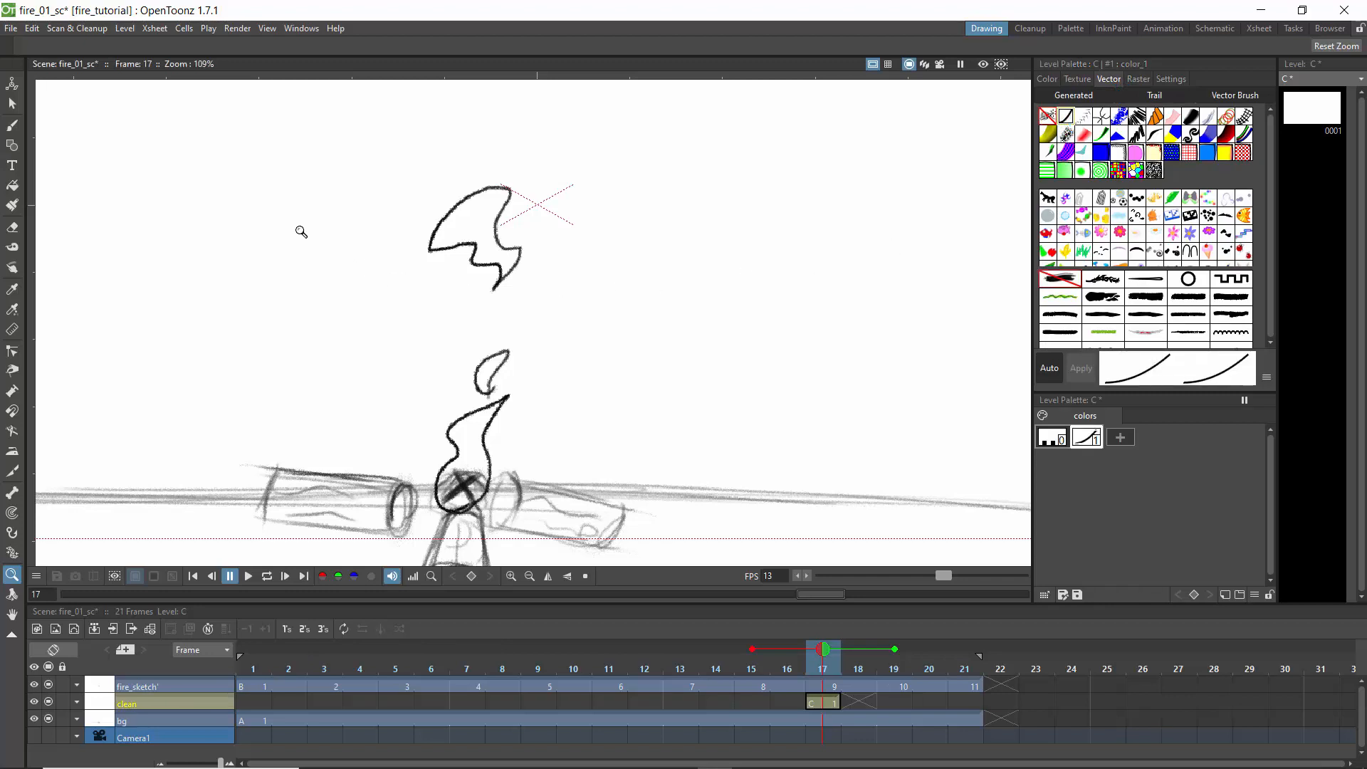
pyautogui.click(12, 126)
# Step: Try the brush with a wavy stroke and a closed loop beside the flame, undoing each one
pyautogui.moveTo(287, 253)
pyautogui.mouseDown()
pyautogui.moveTo(277, 214)
pyautogui.moveTo(252, 198)
pyautogui.moveTo(223, 209)
pyautogui.moveTo(263, 255)
pyautogui.moveTo(222, 265)
pyautogui.moveTo(254, 295)
pyautogui.mouseUp()
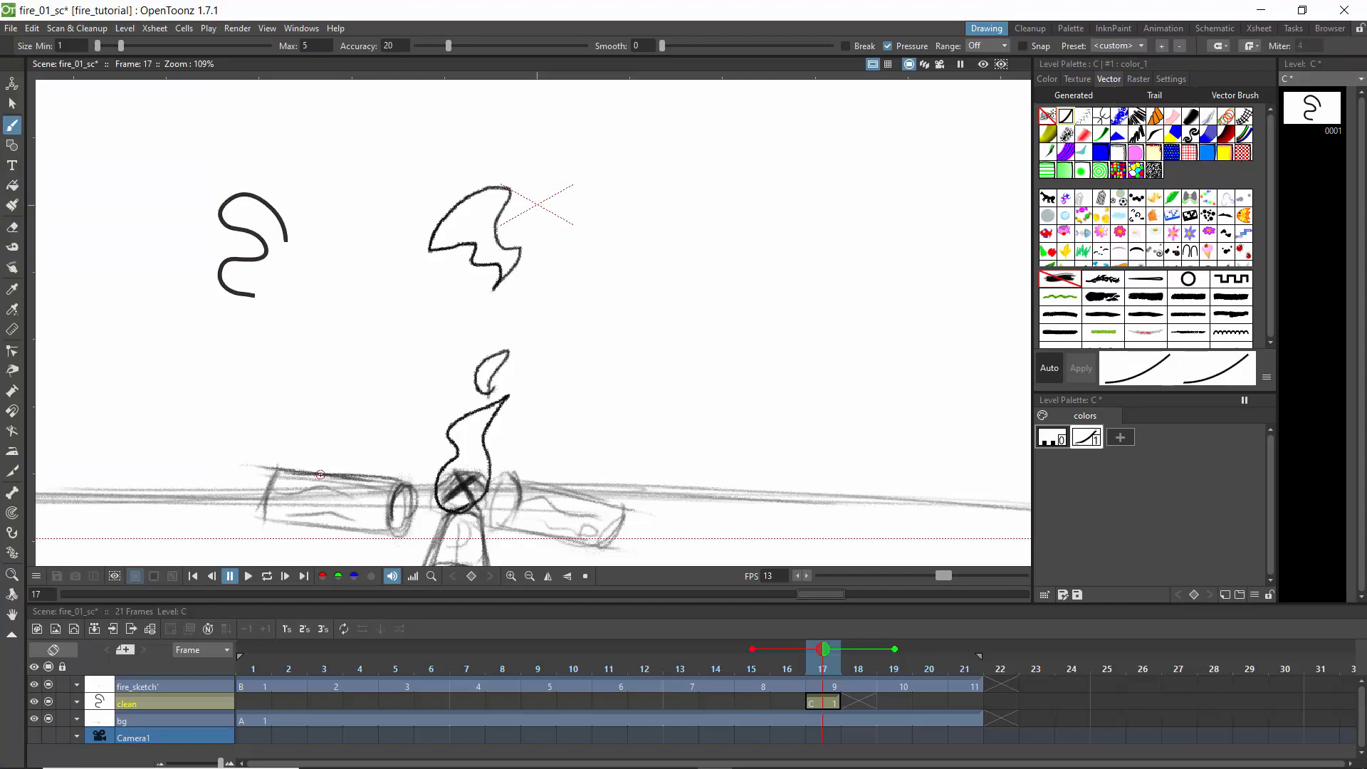
pyautogui.hotkey('ctrl', 'z')
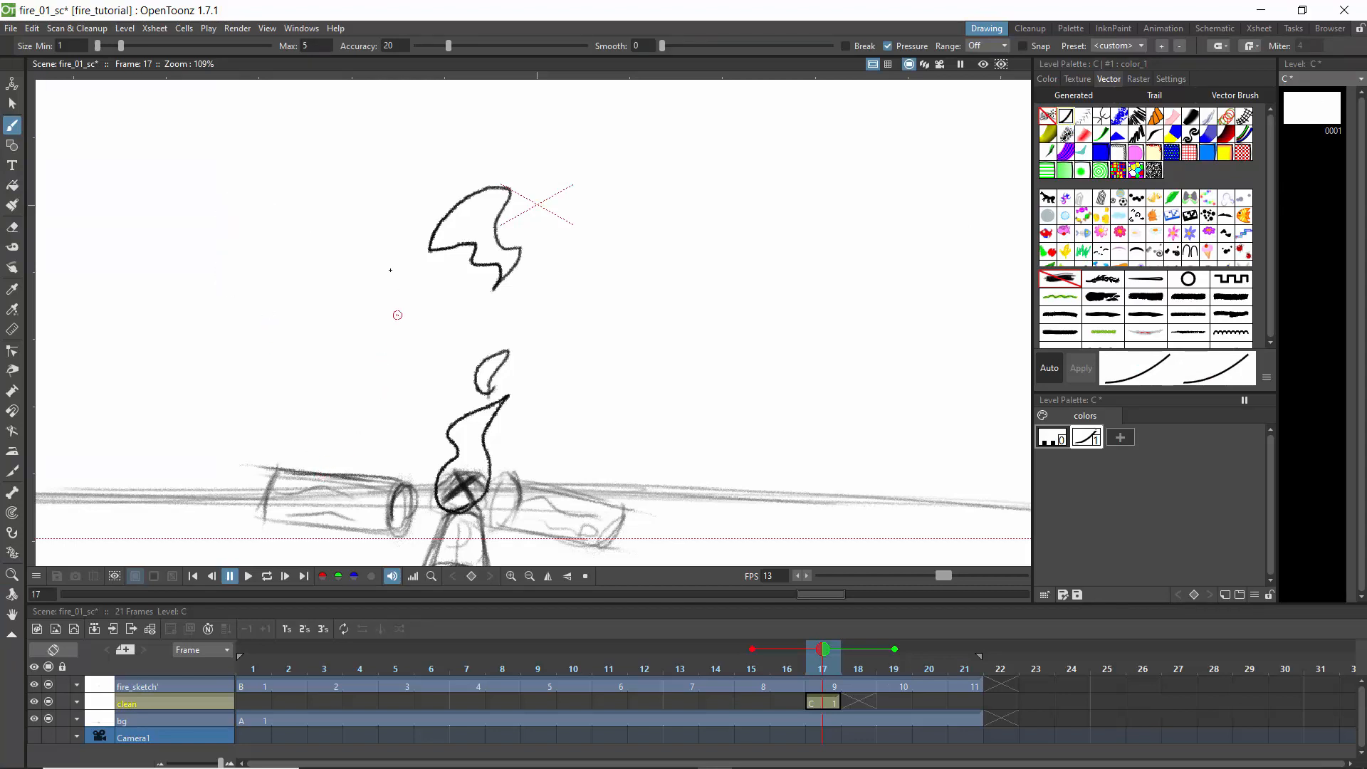
pyautogui.moveTo(367, 319)
pyautogui.mouseDown()
pyautogui.moveTo(382, 274)
pyautogui.moveTo(358, 275)
pyautogui.moveTo(346, 245)
pyautogui.moveTo(315, 257)
pyautogui.moveTo(335, 315)
pyautogui.moveTo(364, 322)
pyautogui.mouseUp()
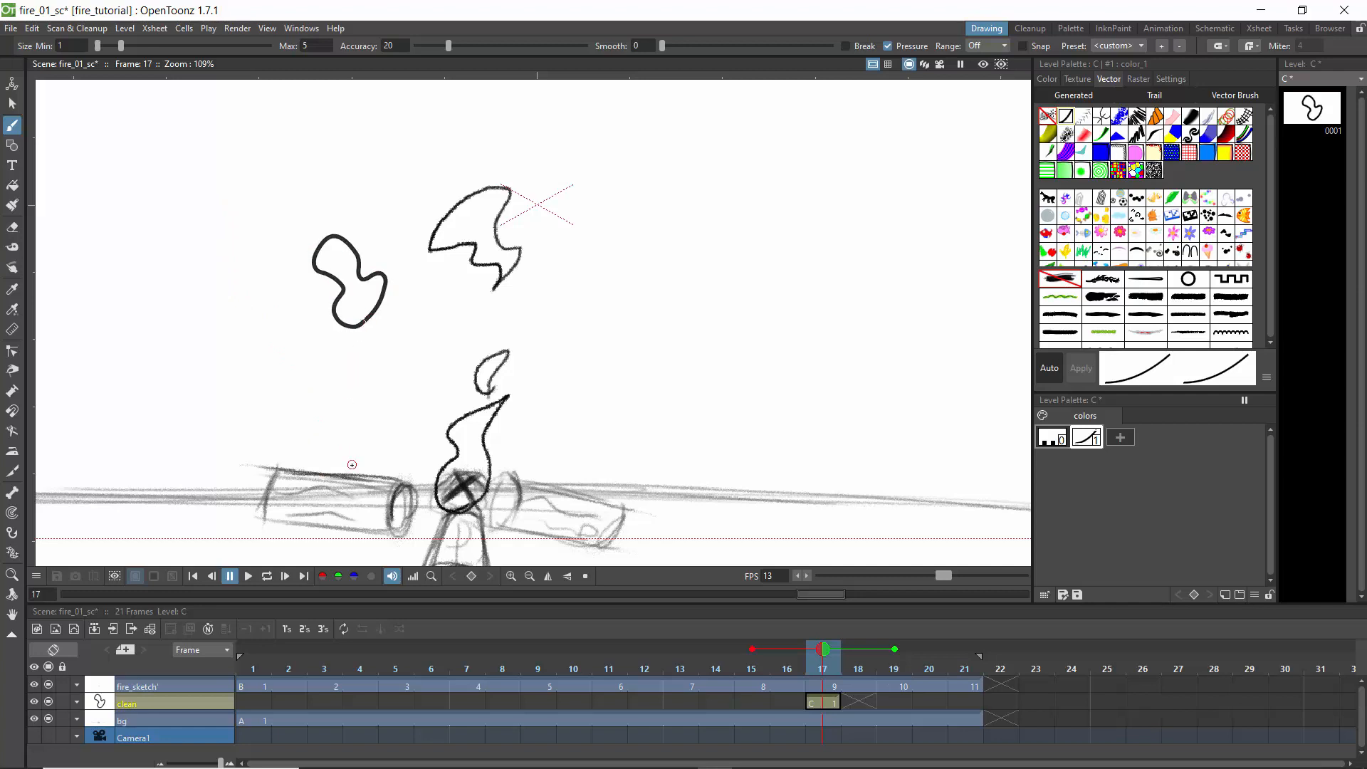
pyautogui.hotkey('ctrl', 'z')
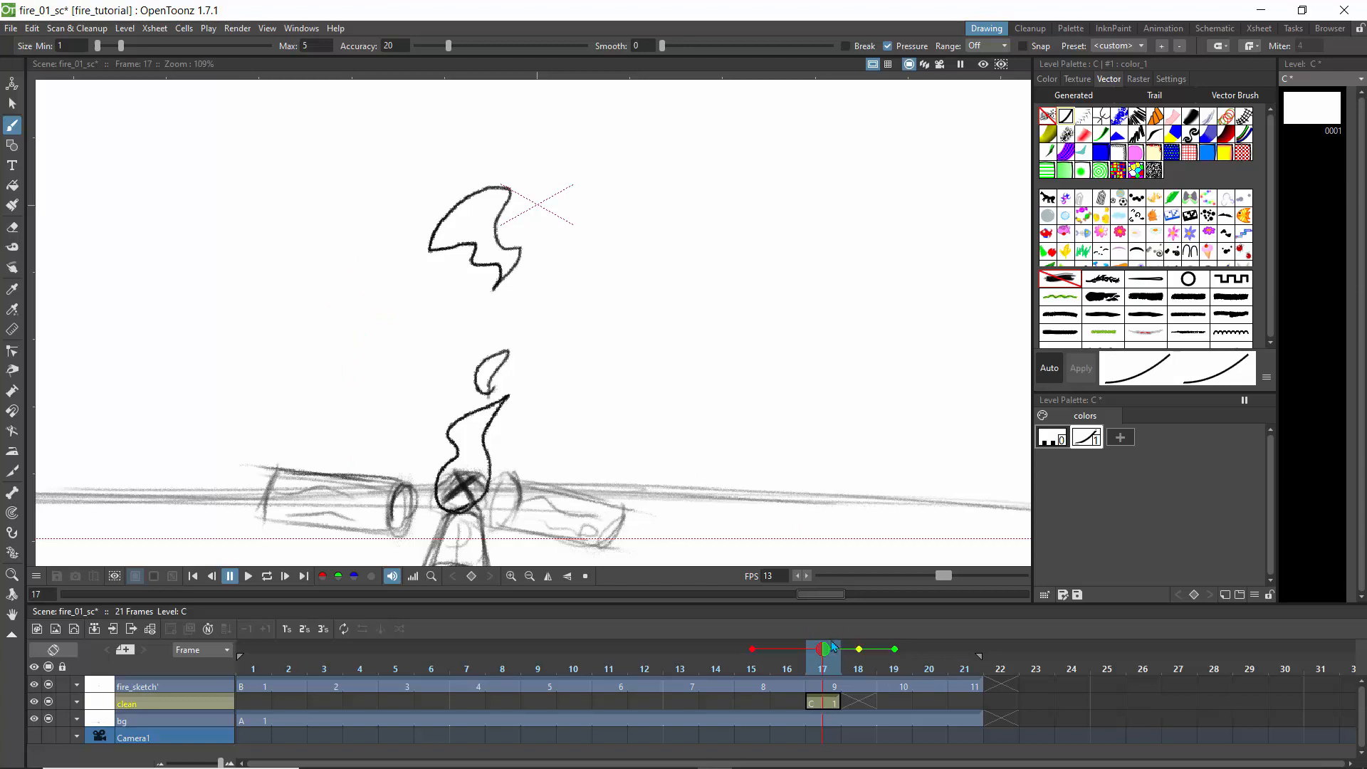
# Step: Scrub back to frame 1 and lower the fire_sketch column's opacity to about 26%
pyautogui.click(716, 670)
pyautogui.moveTo(668, 669); pyautogui.dragTo(248, 669)
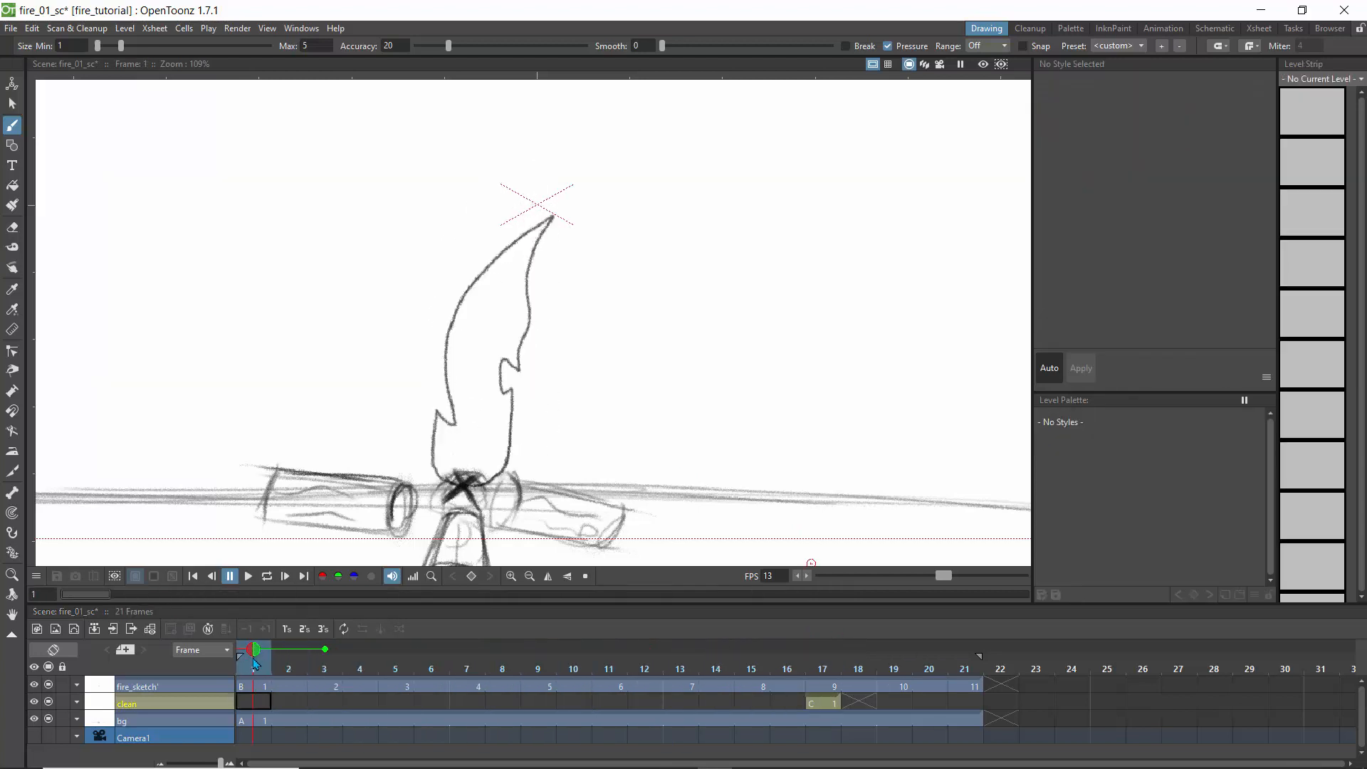
pyautogui.click(79, 687)
pyautogui.moveTo(176, 705); pyautogui.dragTo(129, 705)
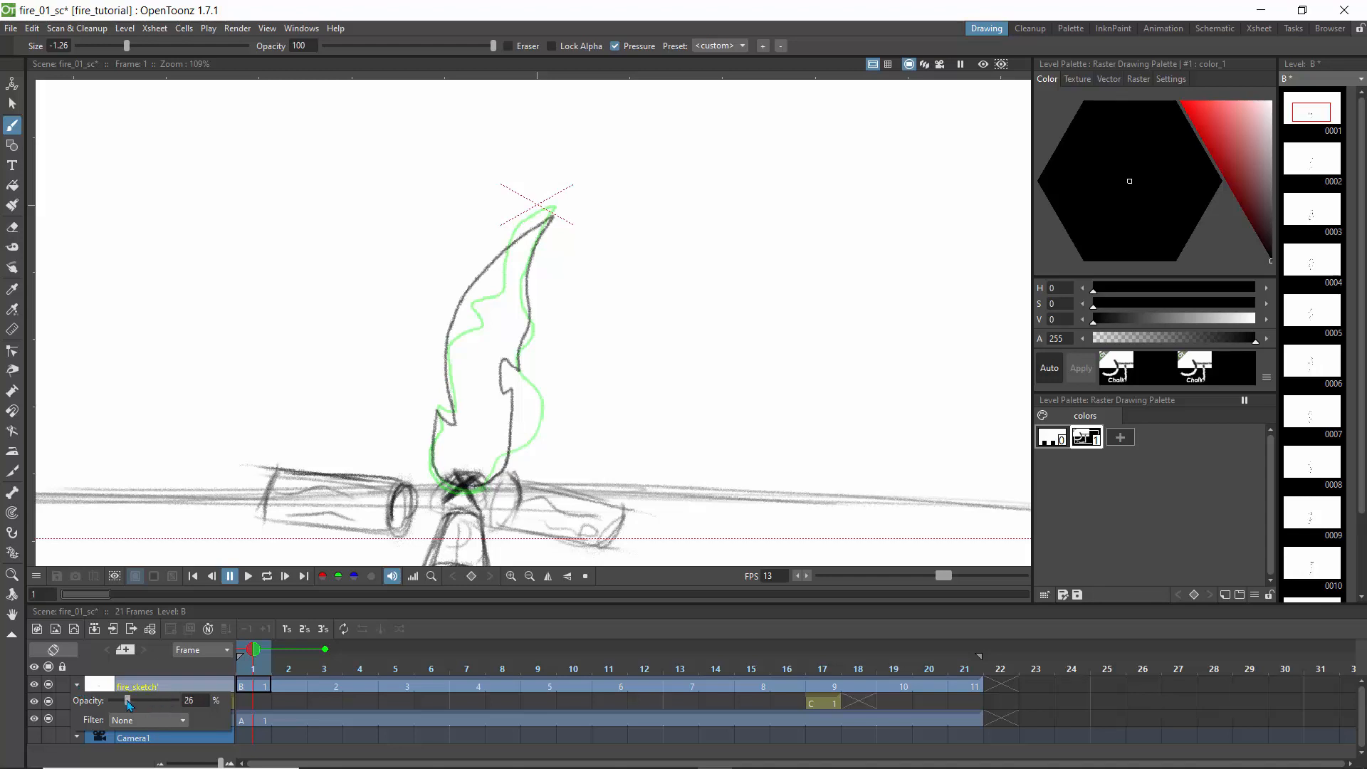
# Step: Lock the fire_sketch and bg columns and make the clean column active at frame 1
pyautogui.click(258, 705)
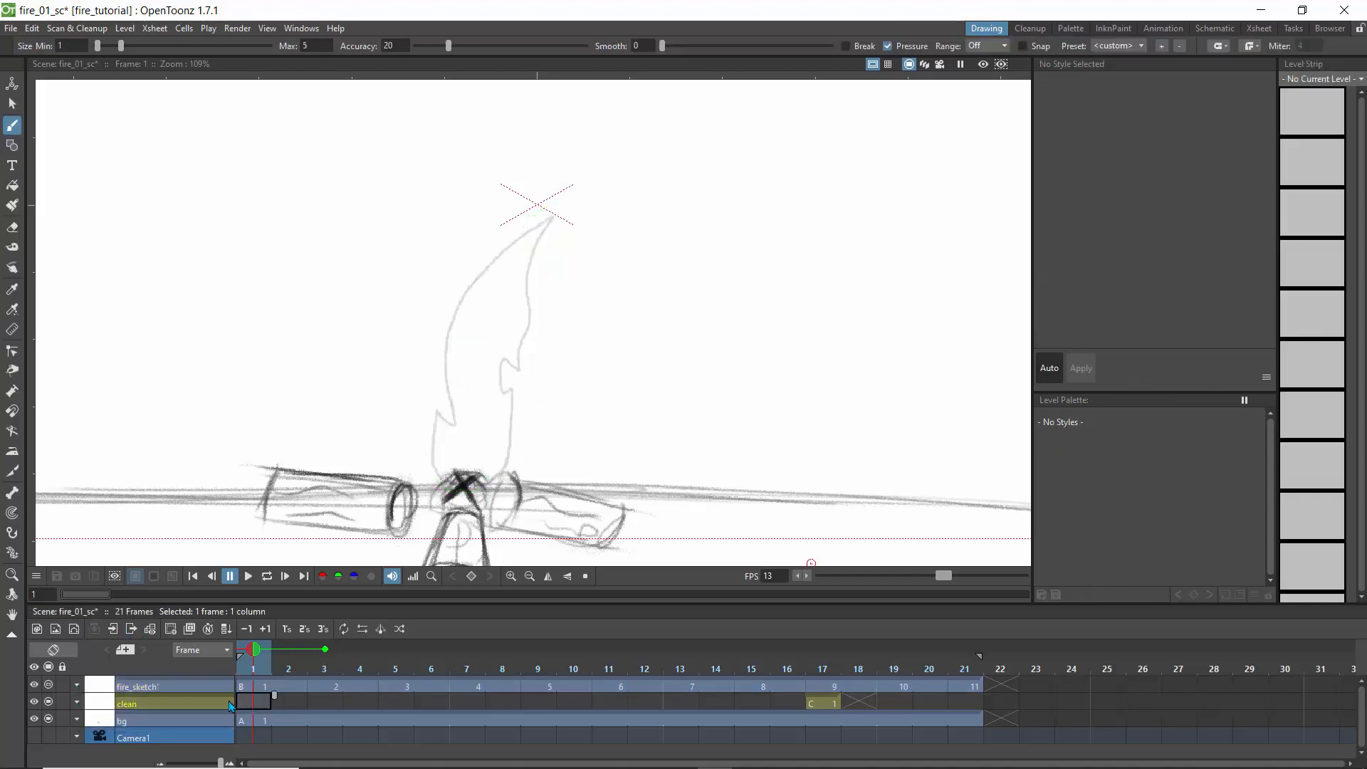
pyautogui.click(63, 687)
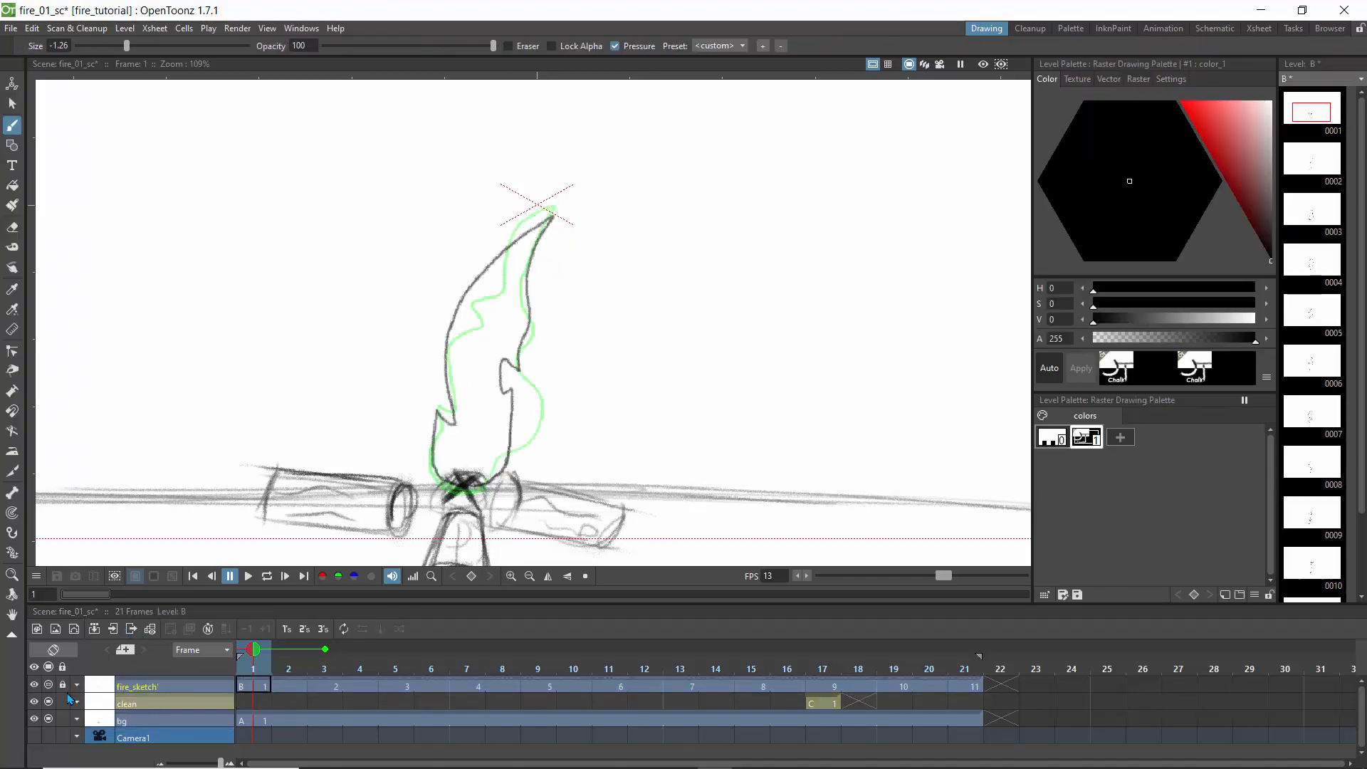
pyautogui.click(64, 719)
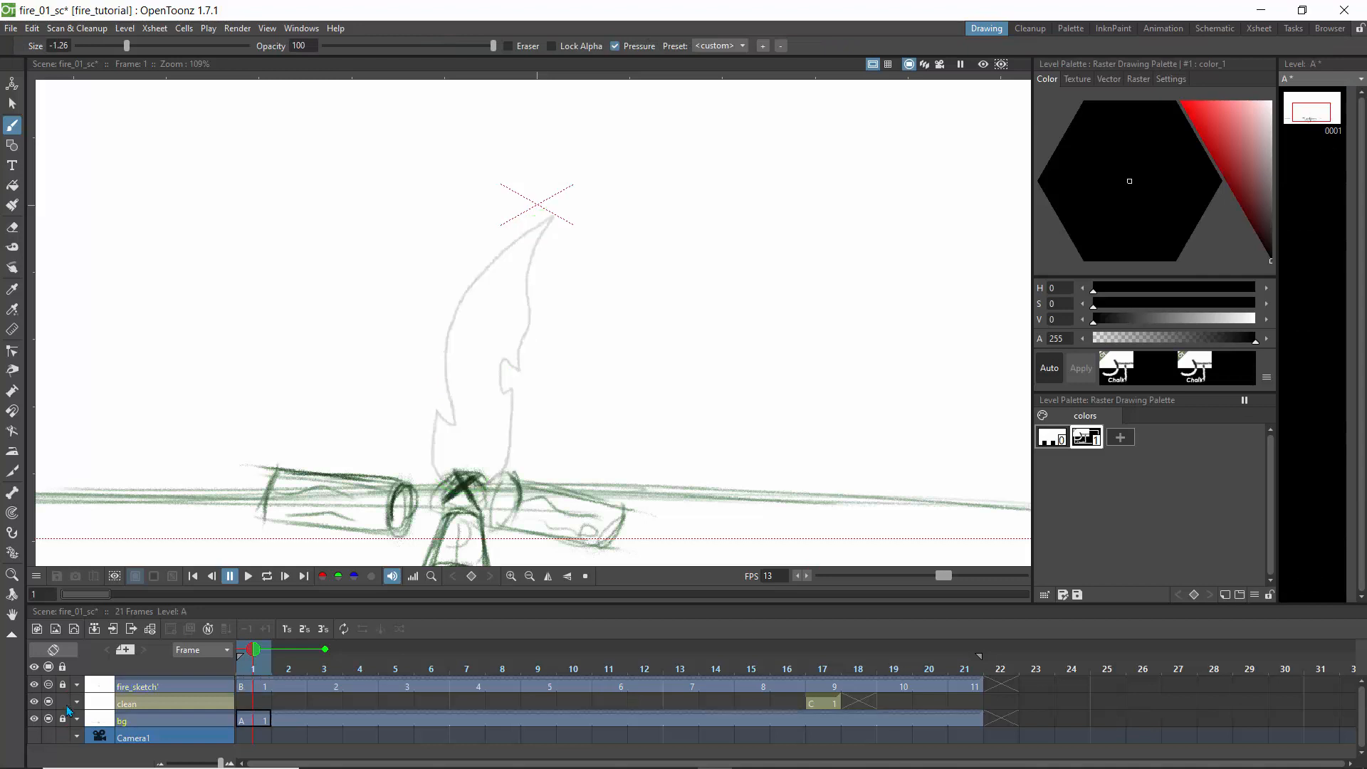
pyautogui.click(129, 705)
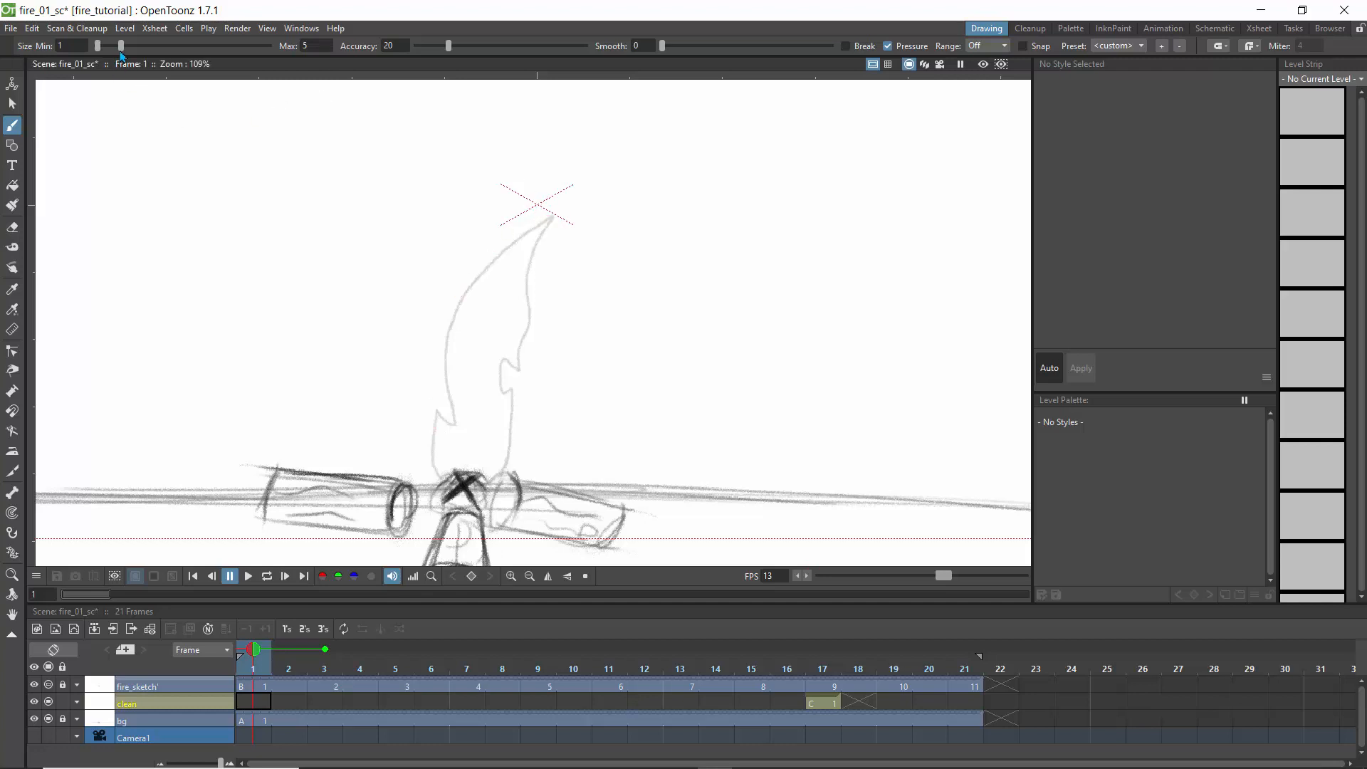
# Step: Set the brush's maximum size to 2.61 and trace the faded flame outline on frame 1 of the clean column
pyautogui.moveTo(121, 52); pyautogui.dragTo(111, 53)
pyautogui.click(554, 218)
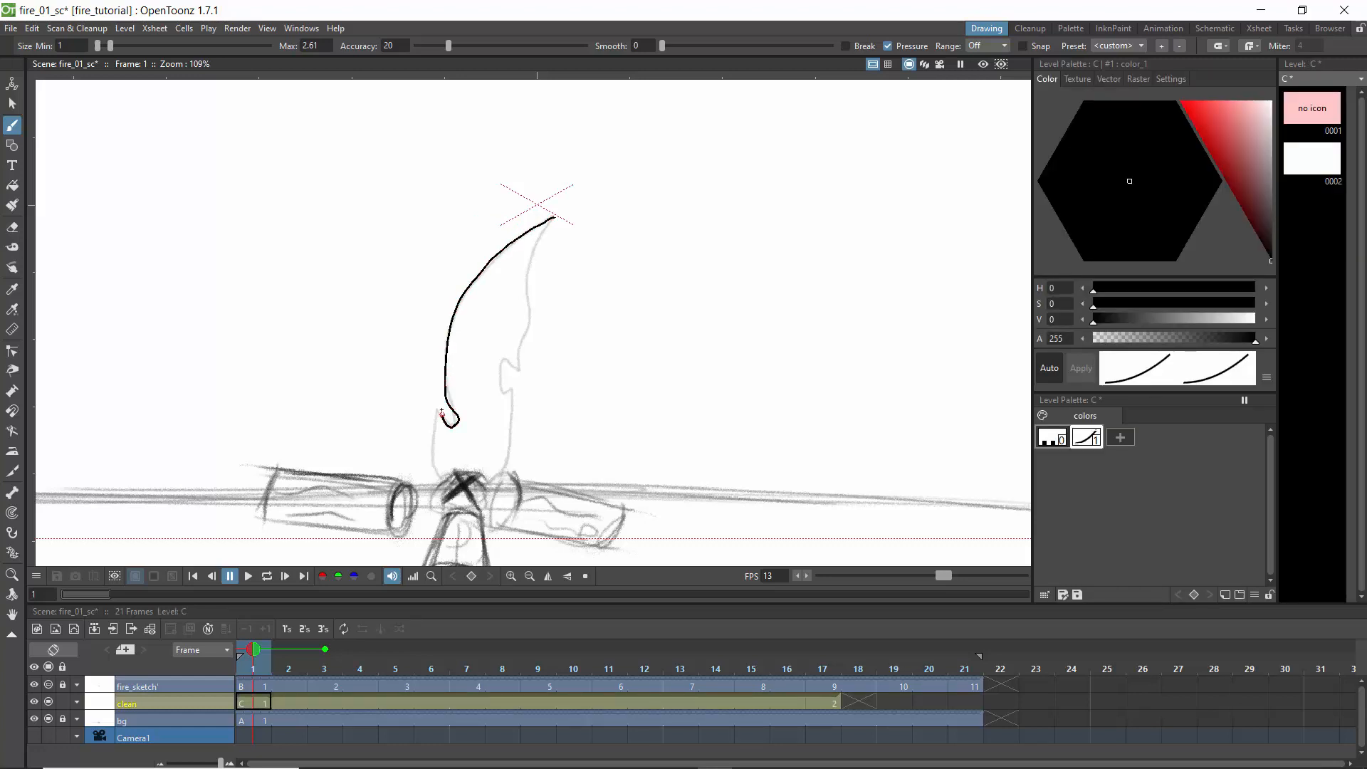
pyautogui.moveTo(463, 492)
pyautogui.mouseDown()
pyautogui.moveTo(506, 471)
pyautogui.moveTo(524, 408)
pyautogui.mouseUp()
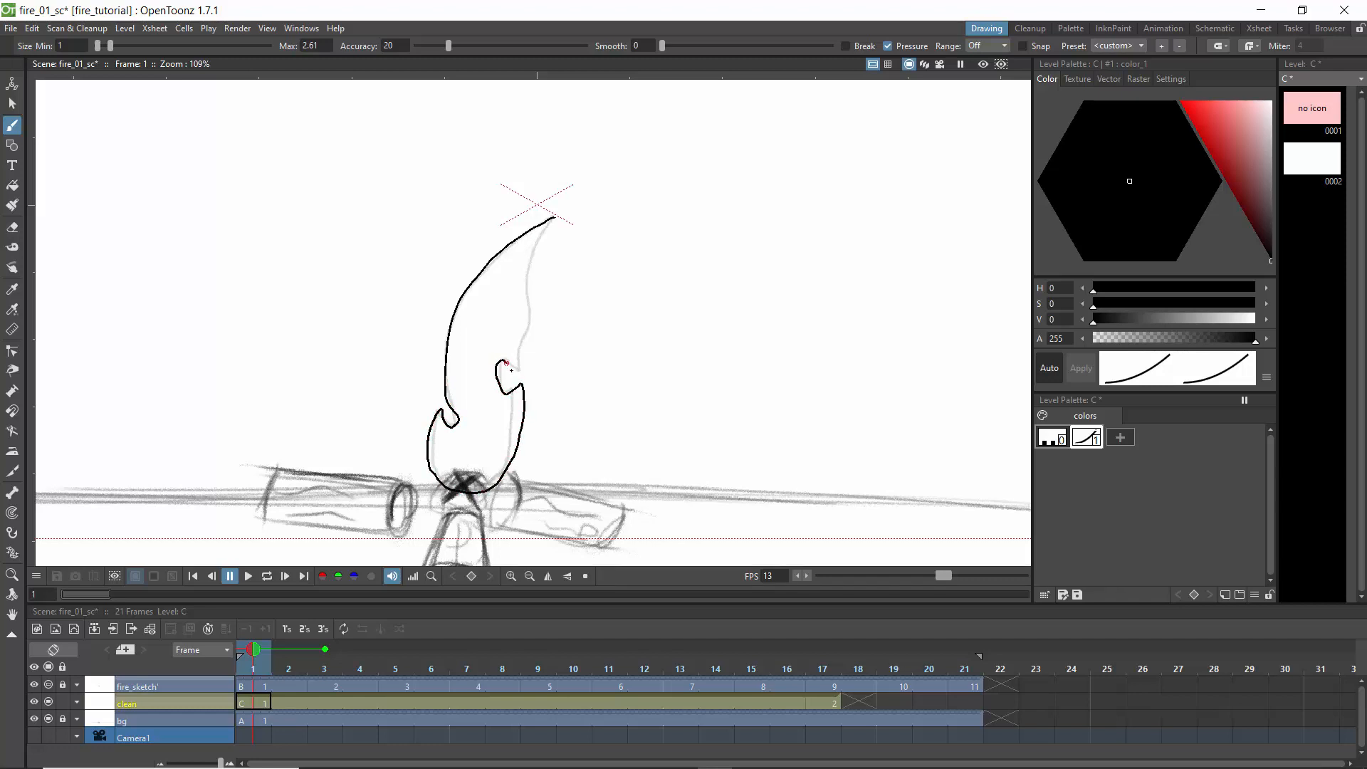
pyautogui.moveTo(519, 354); pyautogui.dragTo(529, 311)
pyautogui.moveTo(551, 221); pyautogui.dragTo(556, 215)
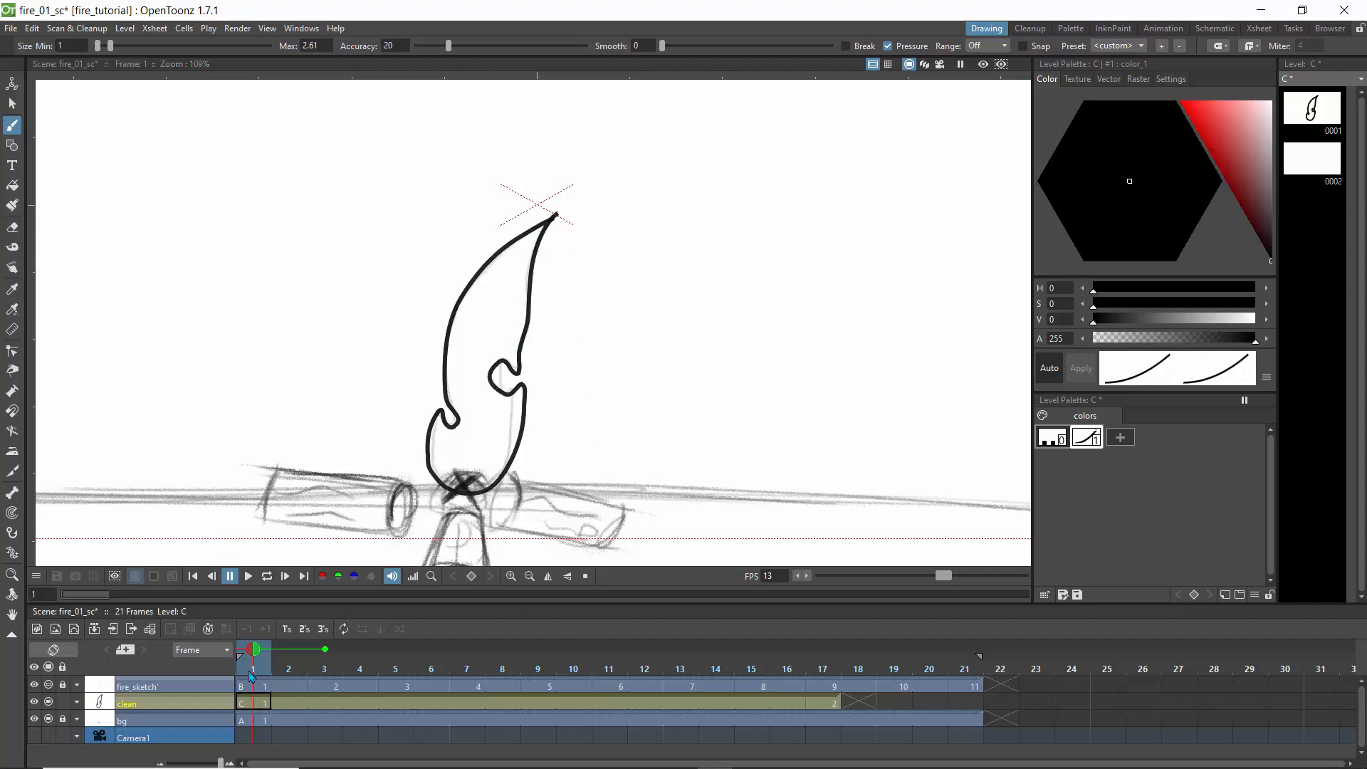
# Step: Scrub through the frames and play the animation to compare the clean outline with the flame sketches
pyautogui.moveTo(258, 655); pyautogui.dragTo(312, 656)
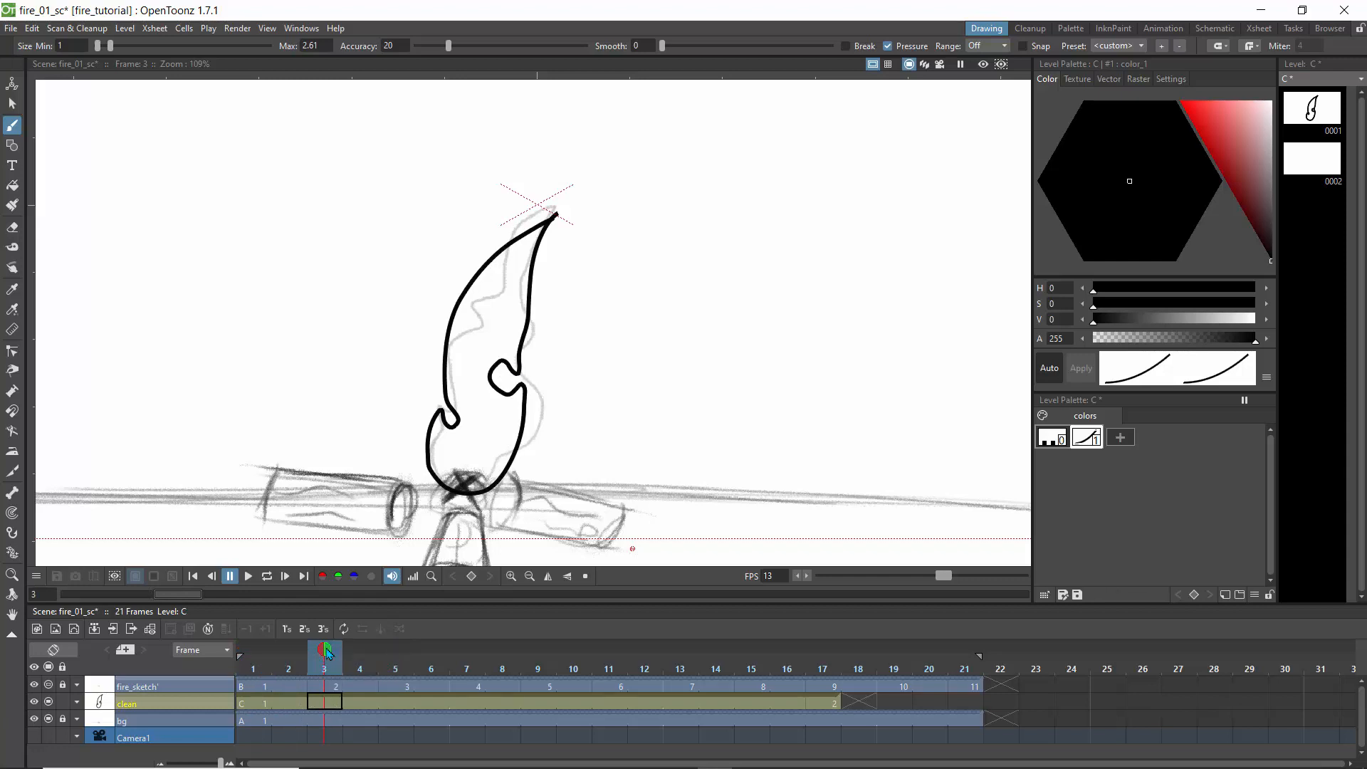
pyautogui.moveTo(327, 653)
pyautogui.mouseDown()
pyautogui.moveTo(253, 652)
pyautogui.moveTo(586, 673)
pyautogui.moveTo(253, 662)
pyautogui.moveTo(430, 666)
pyautogui.moveTo(397, 686)
pyautogui.moveTo(324, 683)
pyautogui.mouseUp()
pyautogui.click(247, 581)
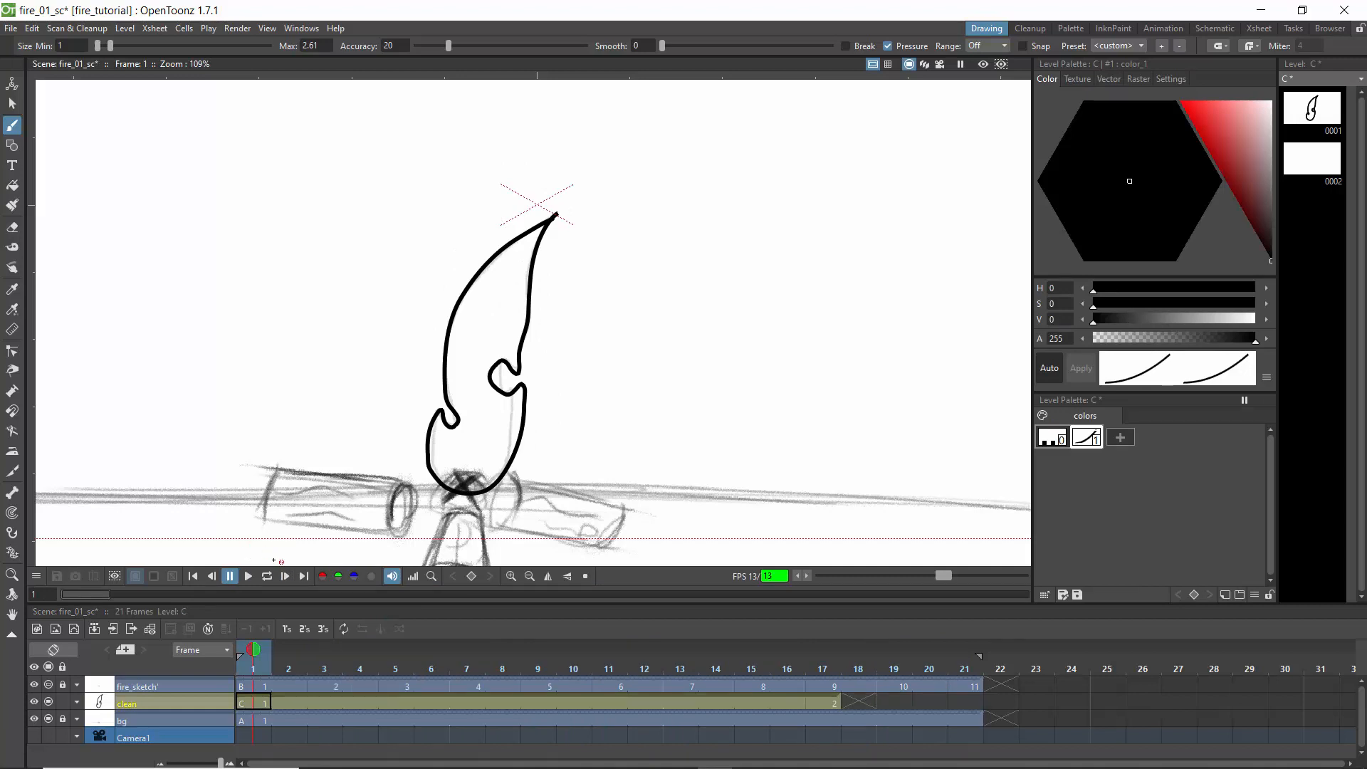
pyautogui.click(62, 688)
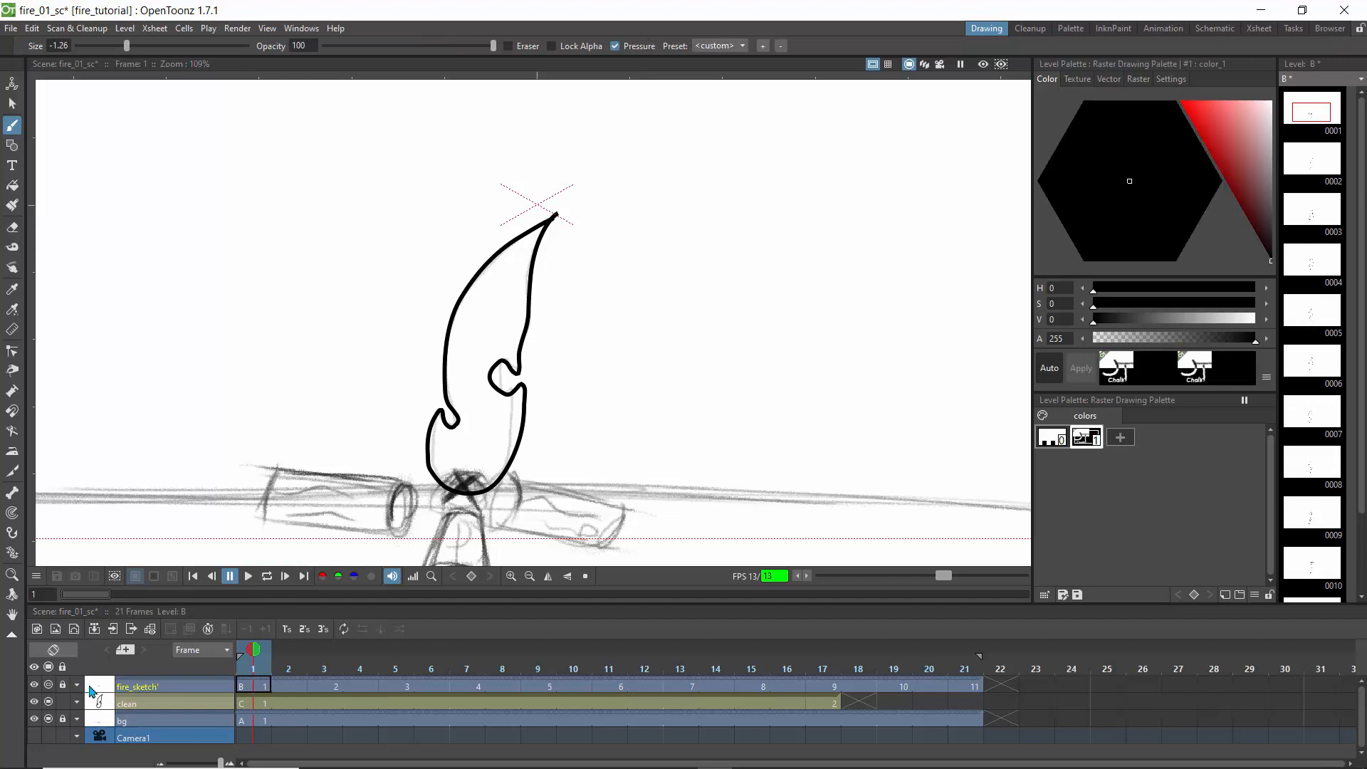
pyautogui.click(163, 708)
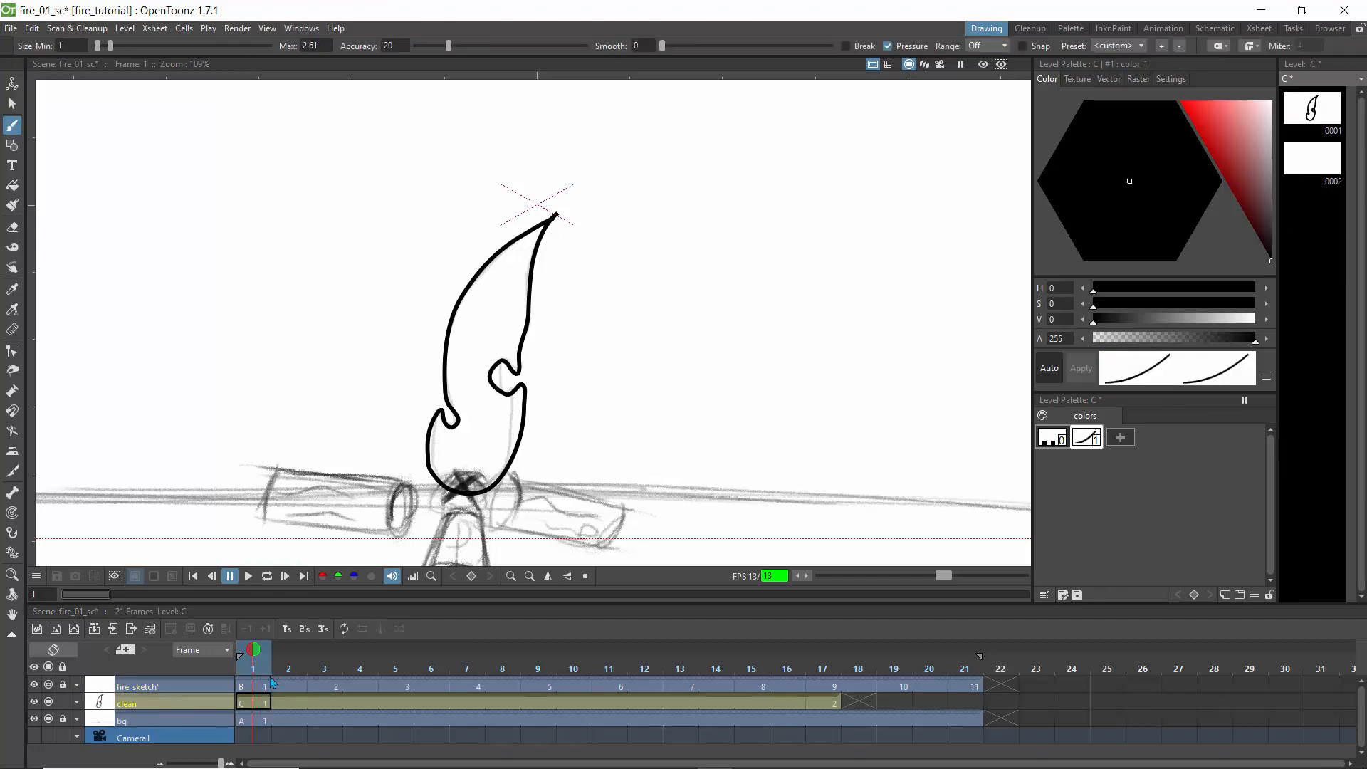
pyautogui.moveTo(256, 655); pyautogui.dragTo(324, 655)
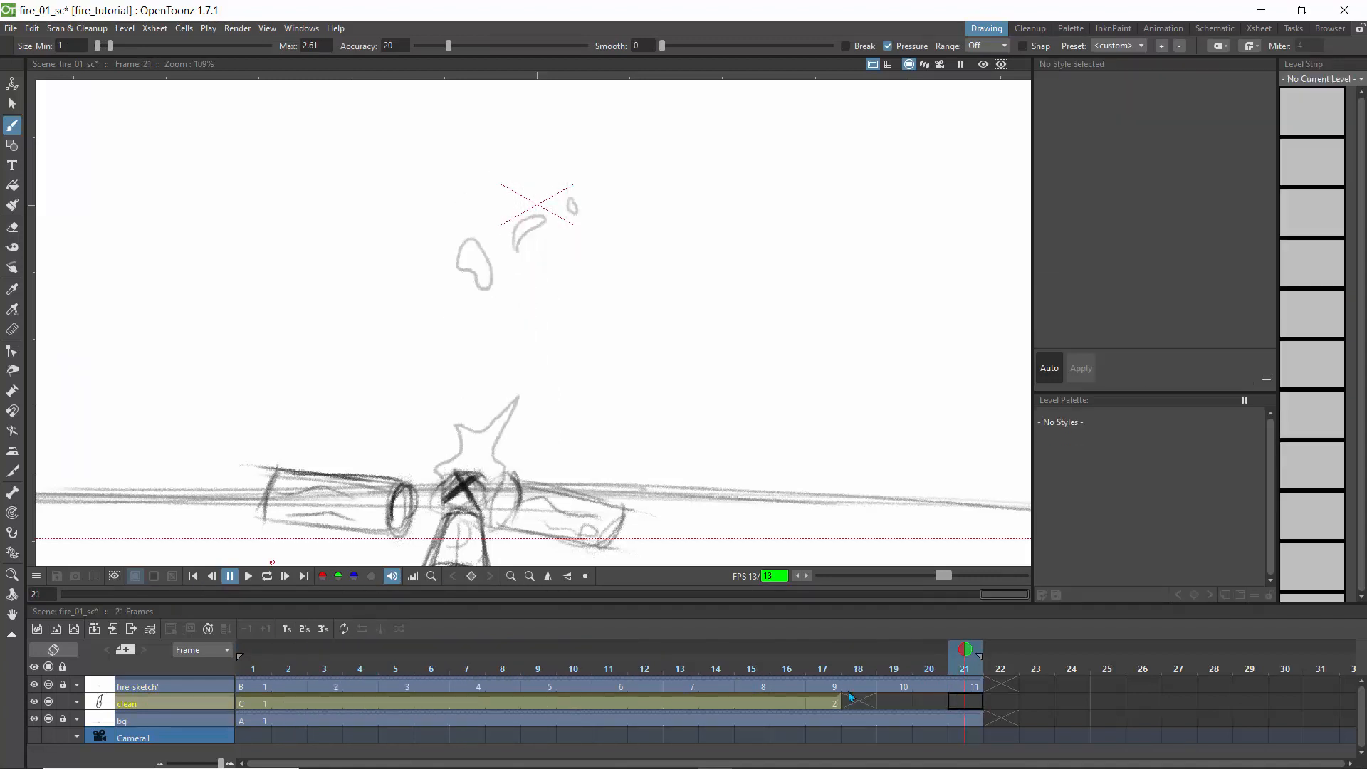
# Step: Hide the clean column in the viewport and set the fire_sketch column's opacity back to 100%
pyautogui.click(35, 704)
pyautogui.click(35, 703)
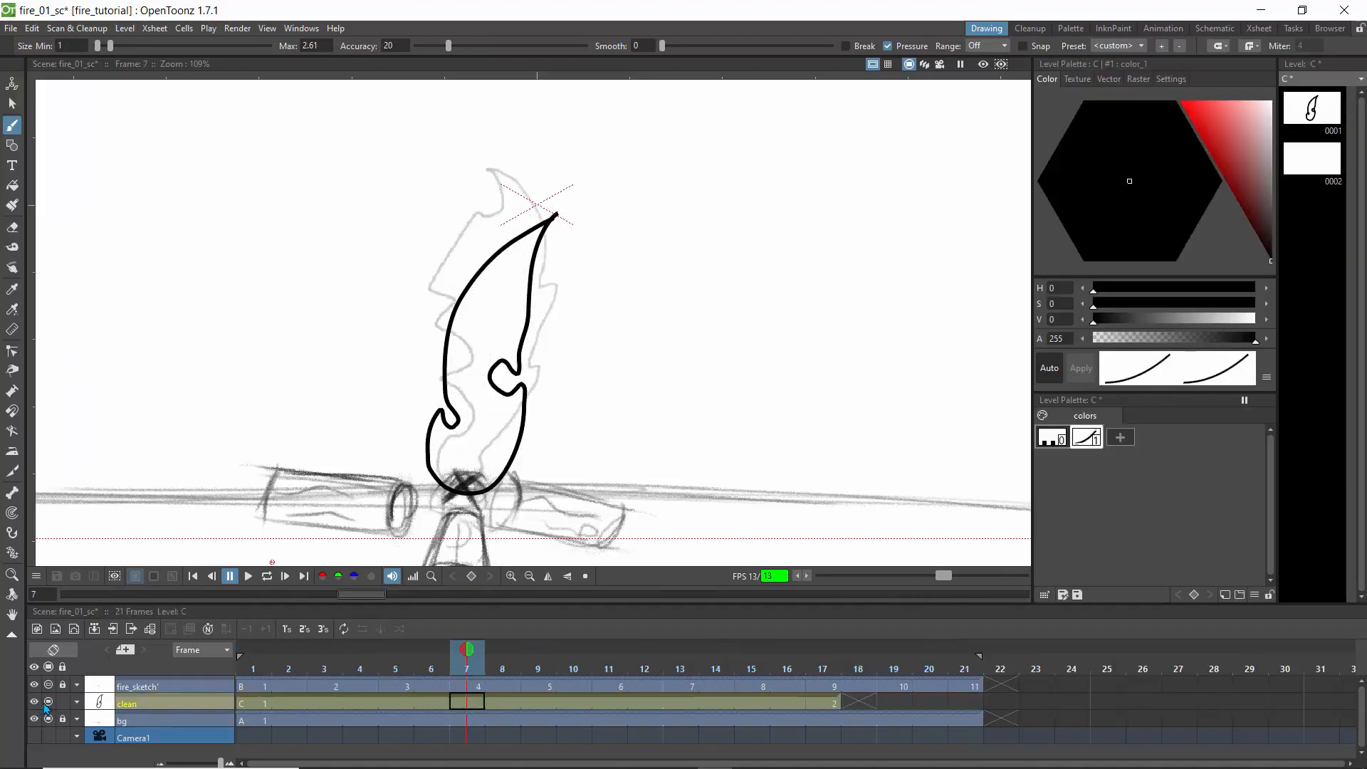
pyautogui.click(49, 703)
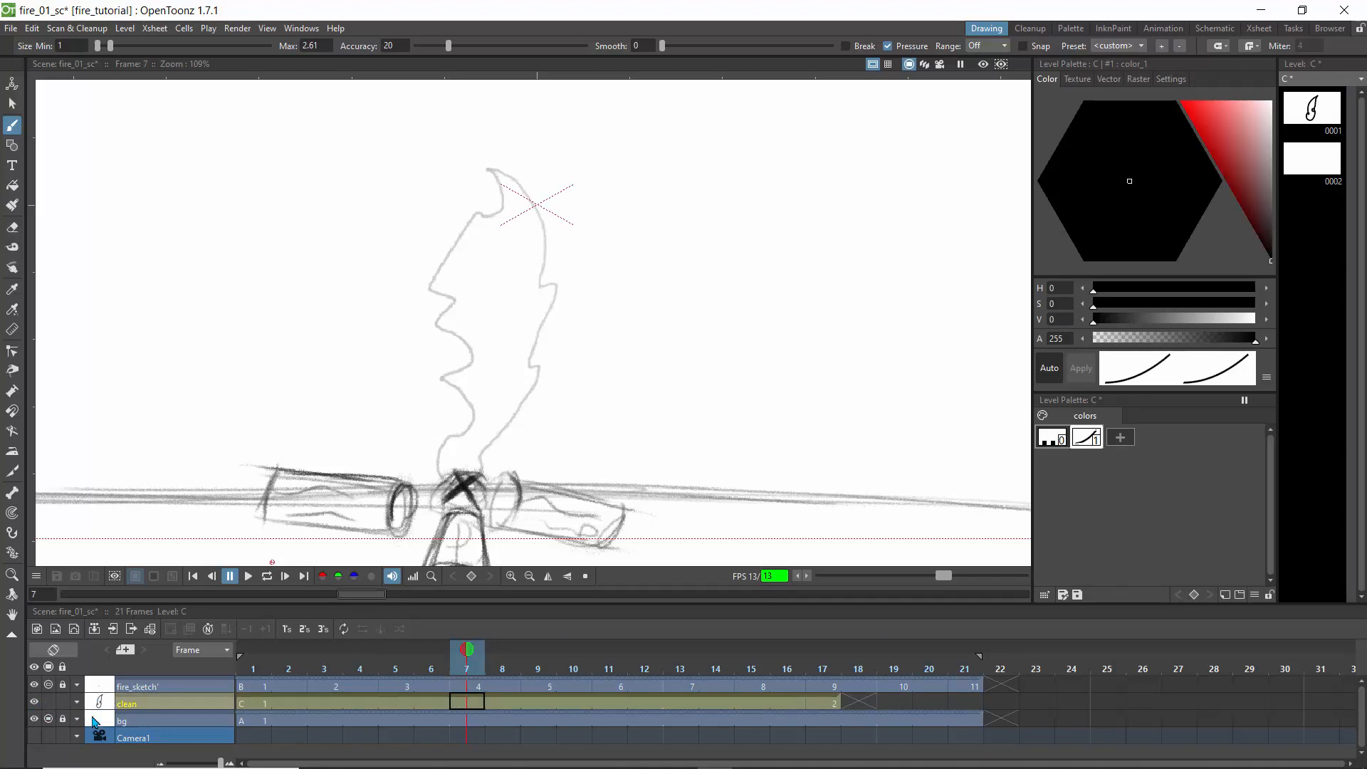
pyautogui.click(110, 689)
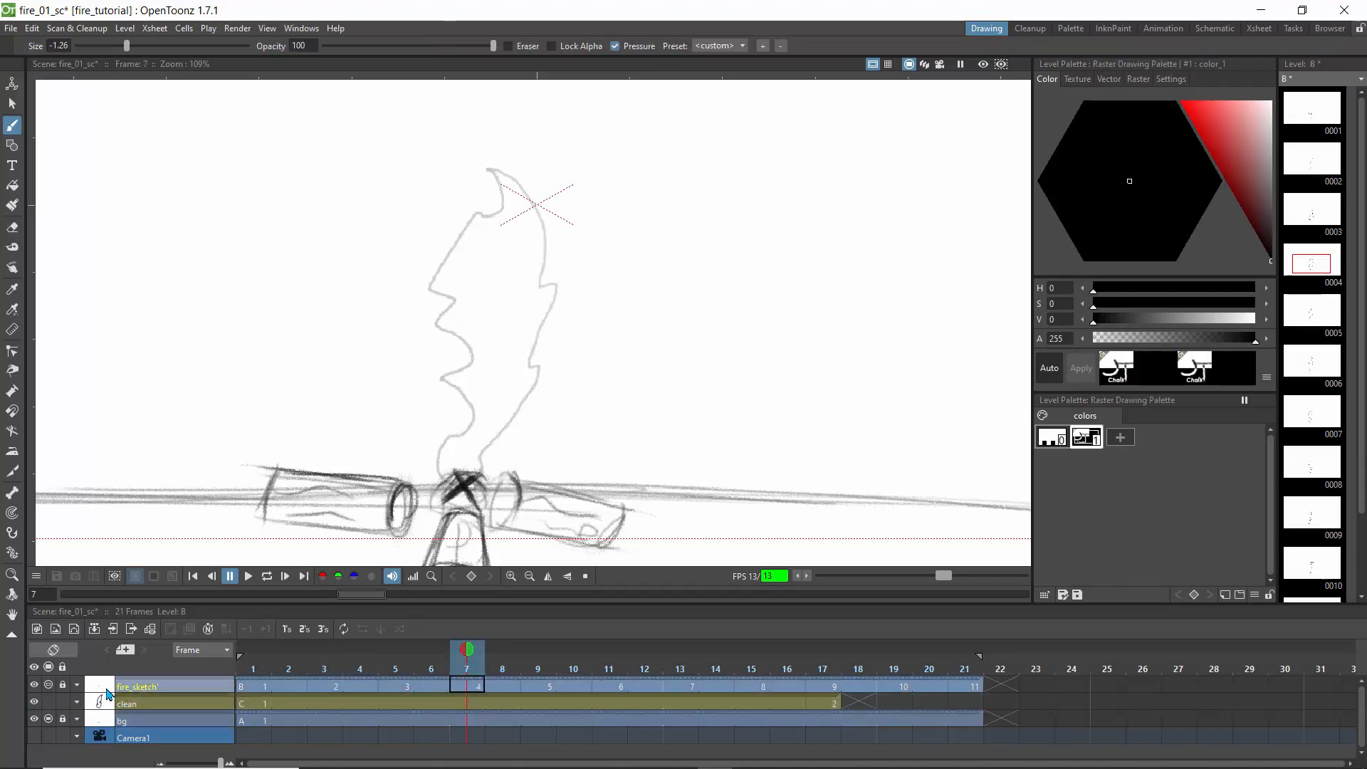
pyautogui.click(81, 685)
pyautogui.moveTo(181, 703); pyautogui.dragTo(189, 704)
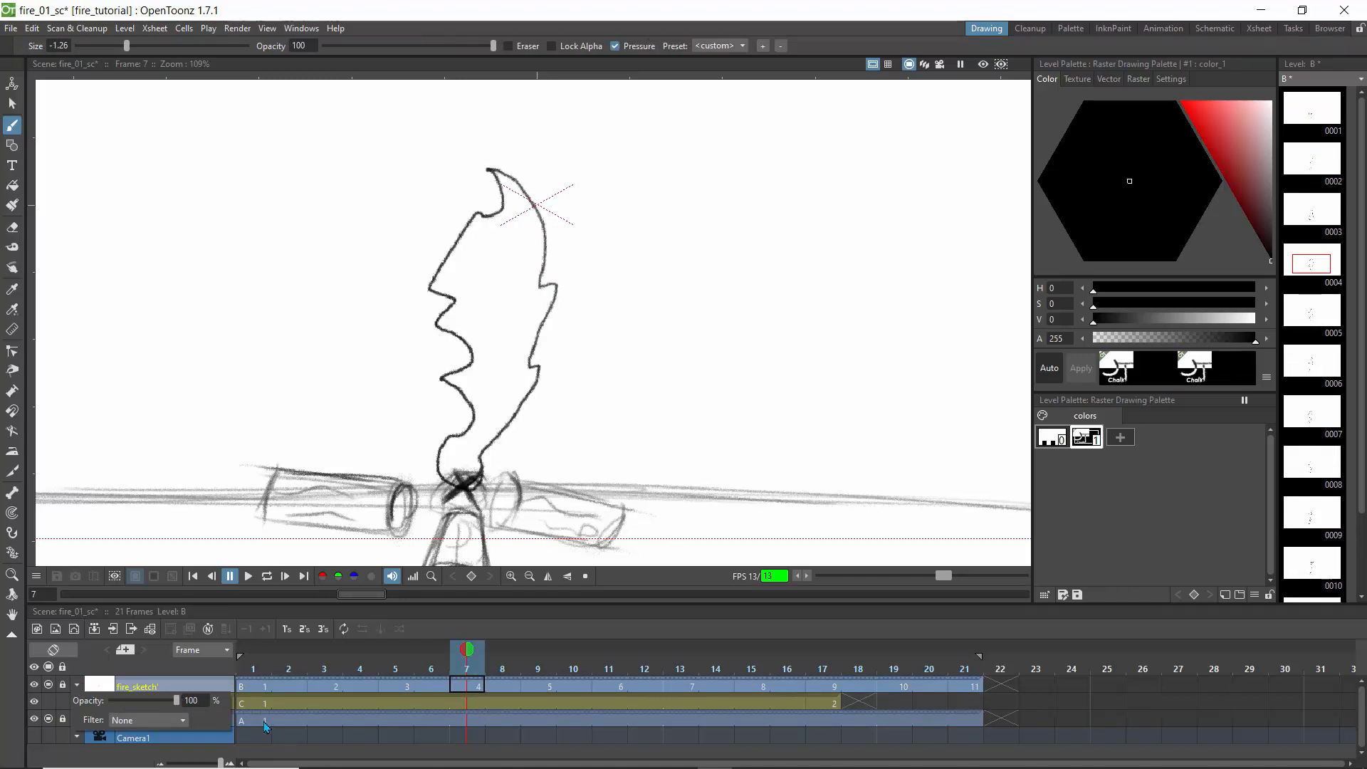
# Step: Scrub through the opening frames and play the flame sketches on loop
pyautogui.click(334, 664)
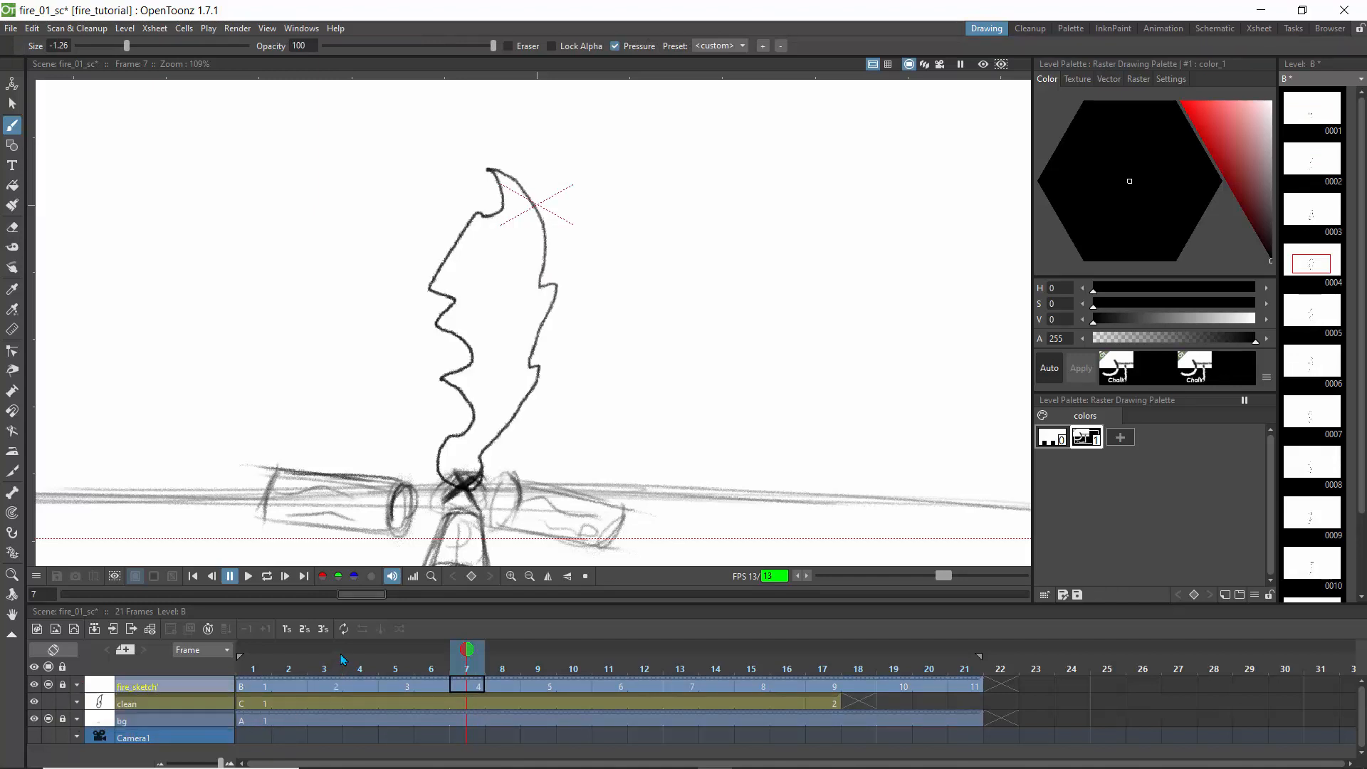
pyautogui.click(333, 662)
pyautogui.moveTo(277, 654); pyautogui.dragTo(455, 670)
pyautogui.click(267, 576)
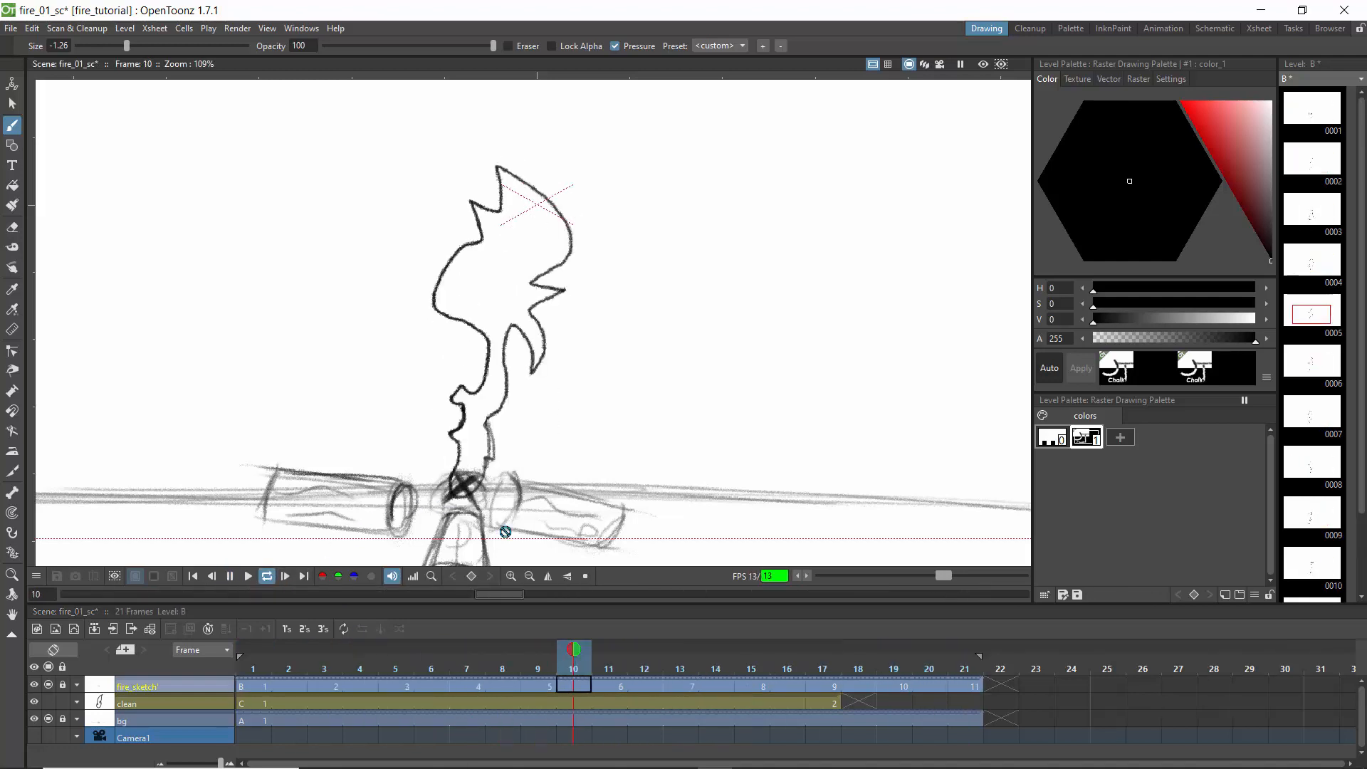